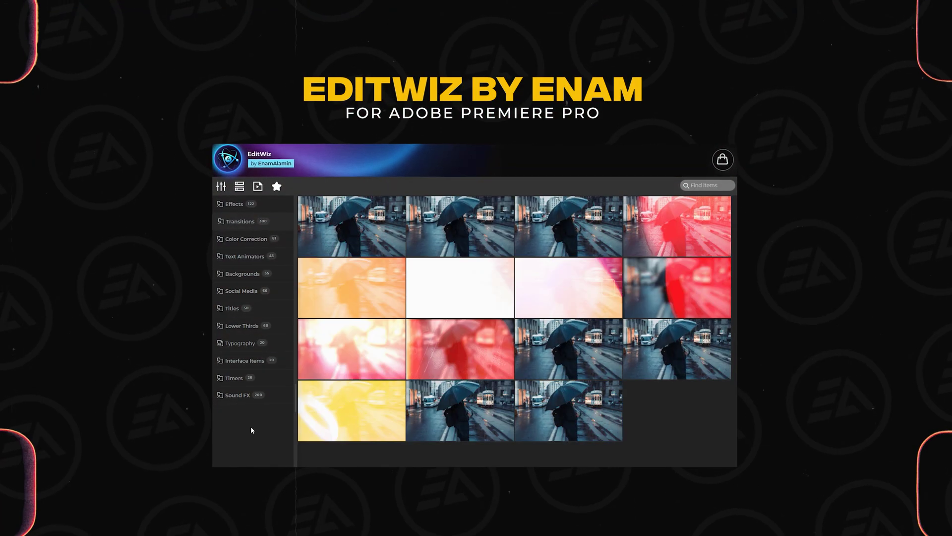
# Expand the Transitions category to reveal its Zoom, Basic and Optic subcategories
pyautogui.click(241, 221)
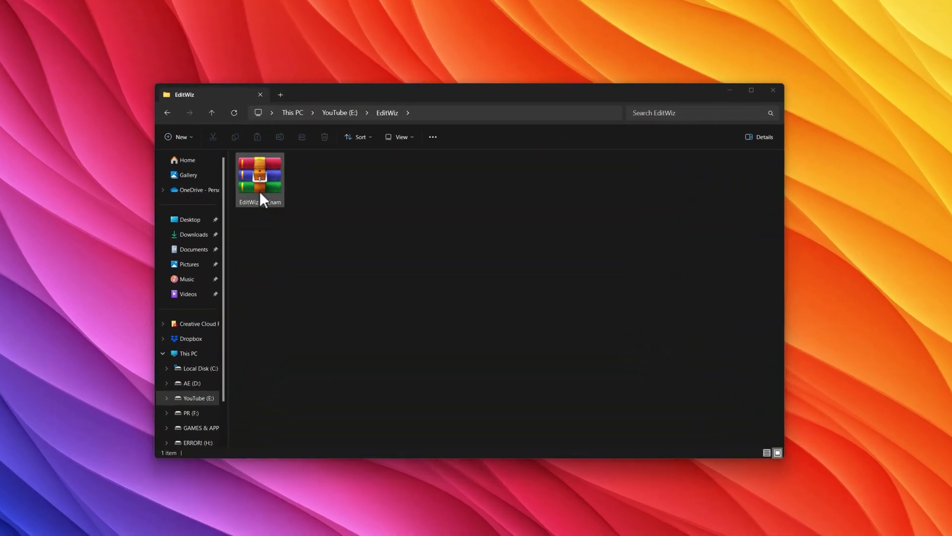
# Extract all files from the EditWiz by Enam archive and open the resulting folder
pyautogui.rightClick(261, 193)
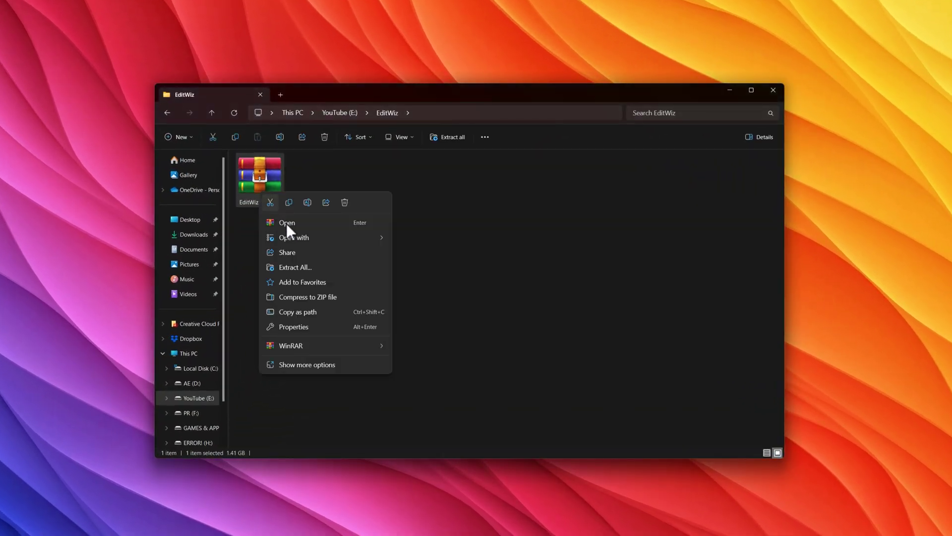
pyautogui.click(309, 269)
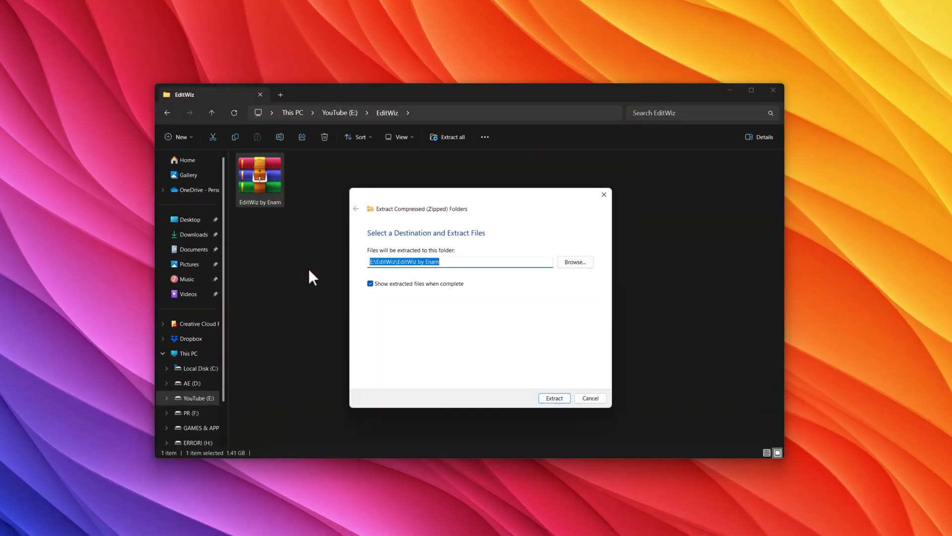
pyautogui.click(546, 396)
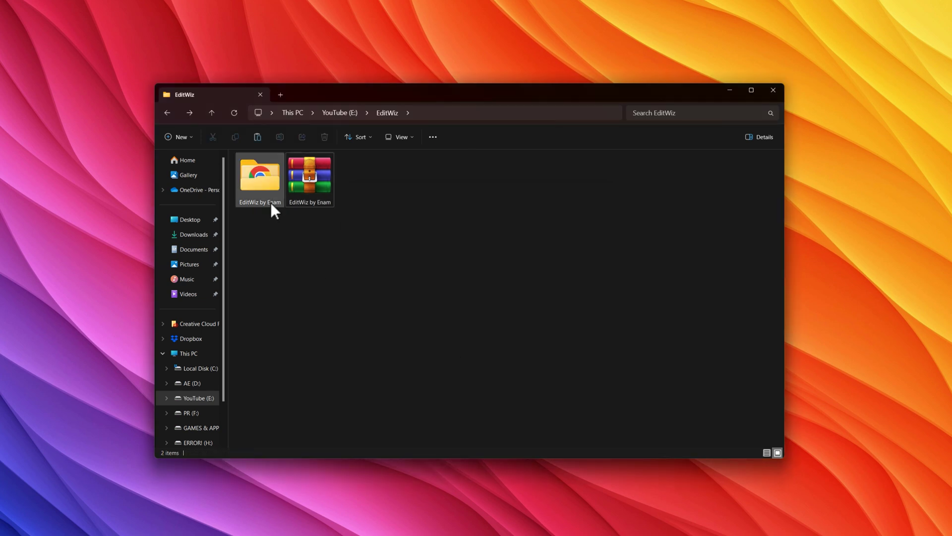
pyautogui.doubleClick(271, 205)
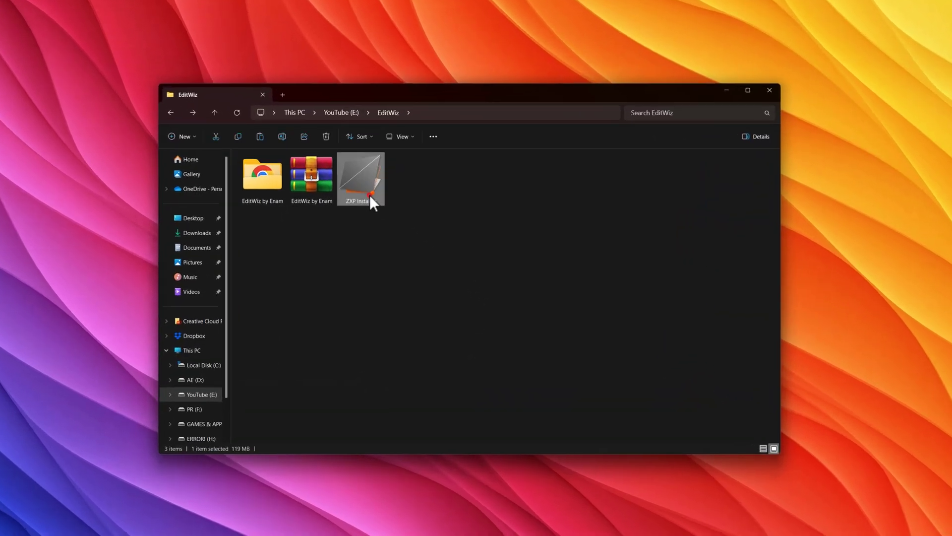
# Run the ZXP/UXP Installer setup through to installation completed
pyautogui.doubleClick(396, 187)
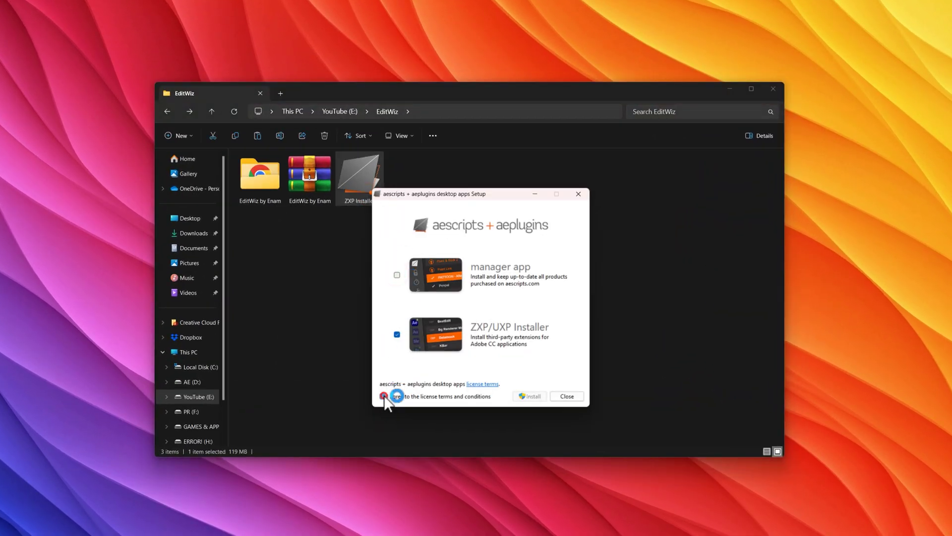
pyautogui.click(528, 395)
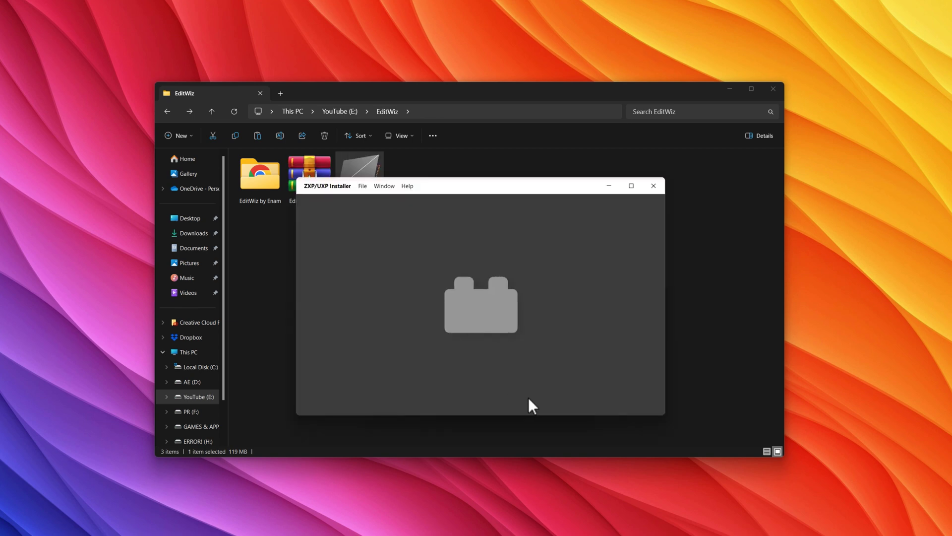
pyautogui.click(657, 191)
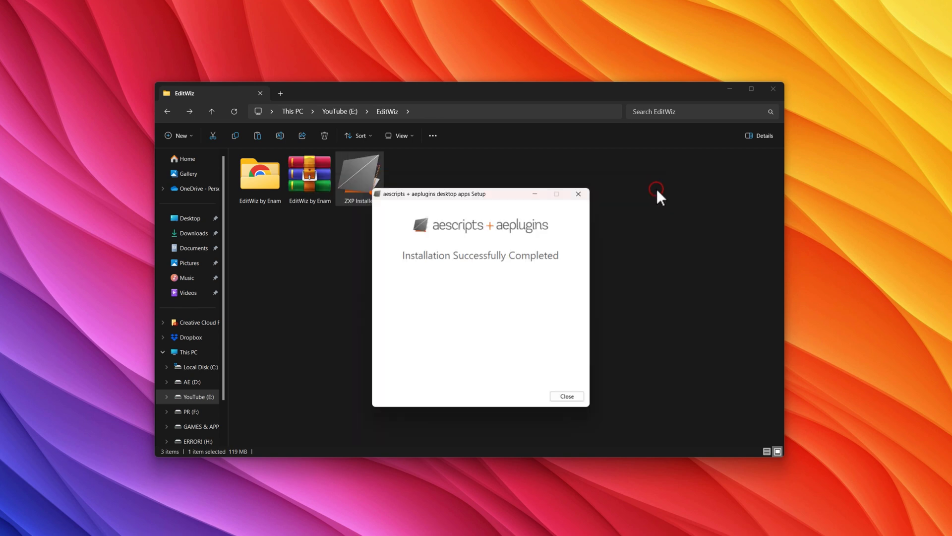
pyautogui.click(568, 397)
# Install the AtomX_3.0.9x2.zxp extension from the EditWiz by Enam folder
pyautogui.doubleClick(264, 196)
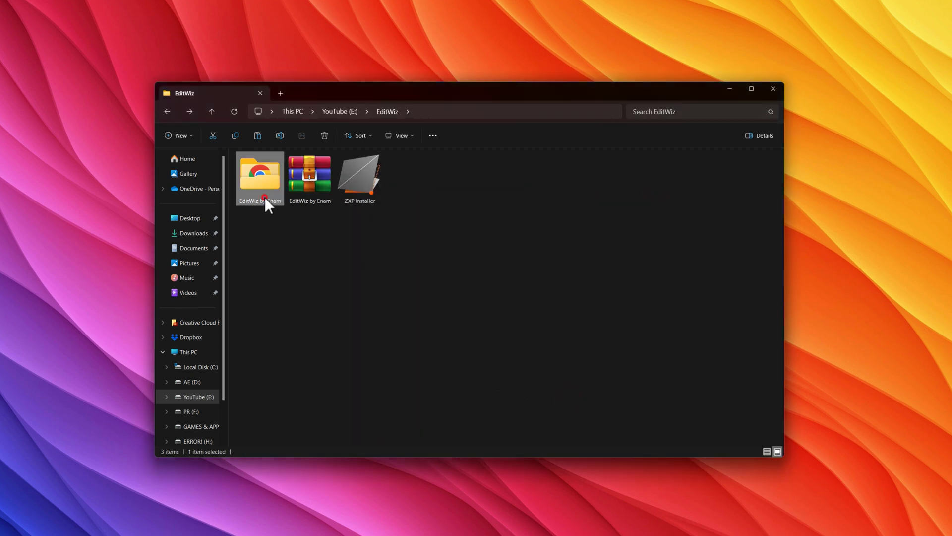
pyautogui.click(257, 215)
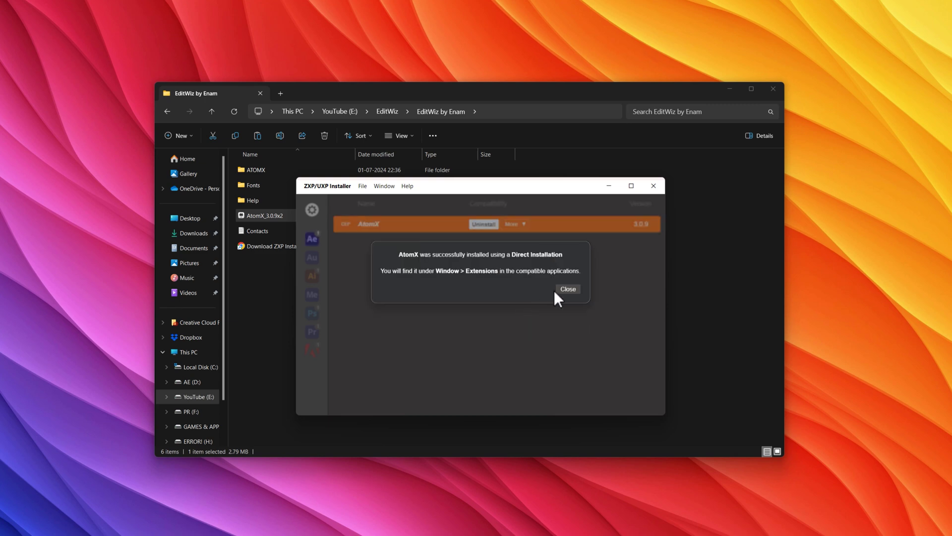
pyautogui.click(562, 289)
pyautogui.click(658, 191)
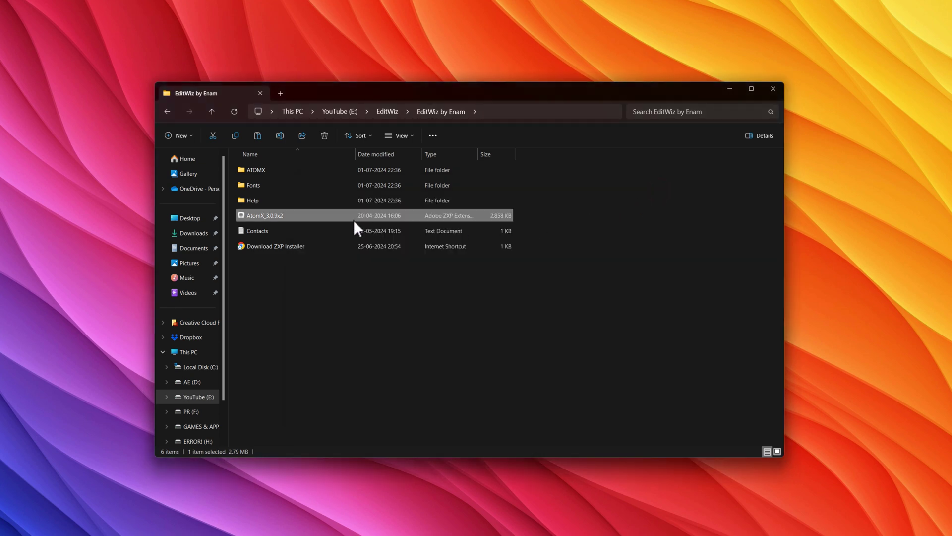
# Search the Fonts folder for ttf and install all 148 TrueType fonts
pyautogui.doubleClick(275, 188)
pyautogui.moveTo(294, 439); pyautogui.dragTo(332, 147)
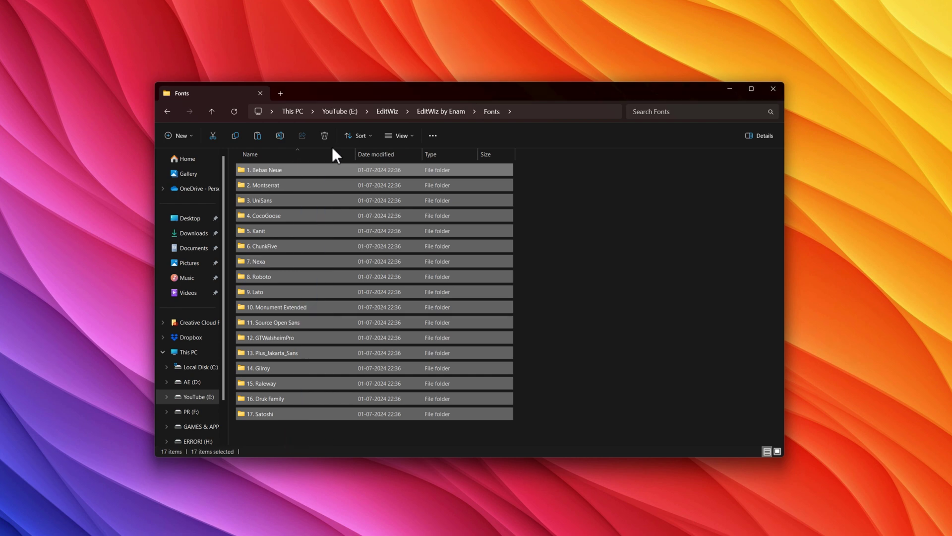
pyautogui.click(668, 113)
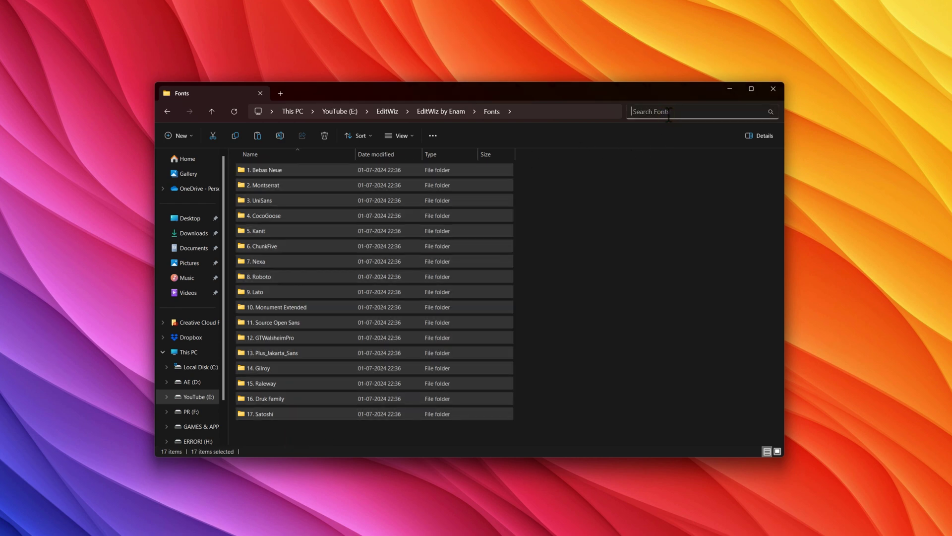
pyautogui.press('Return')
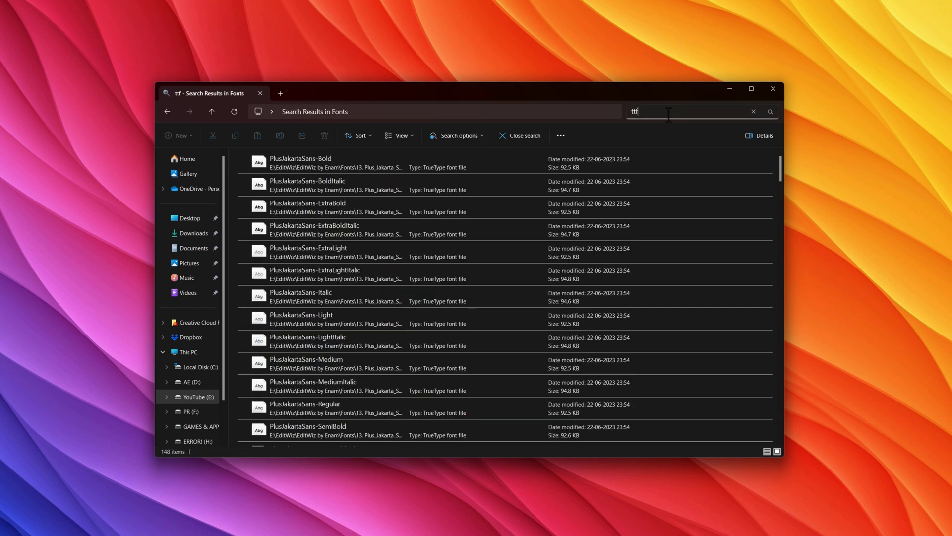
pyautogui.hotkey('ctrl', 'a')
pyautogui.rightClick(422, 250)
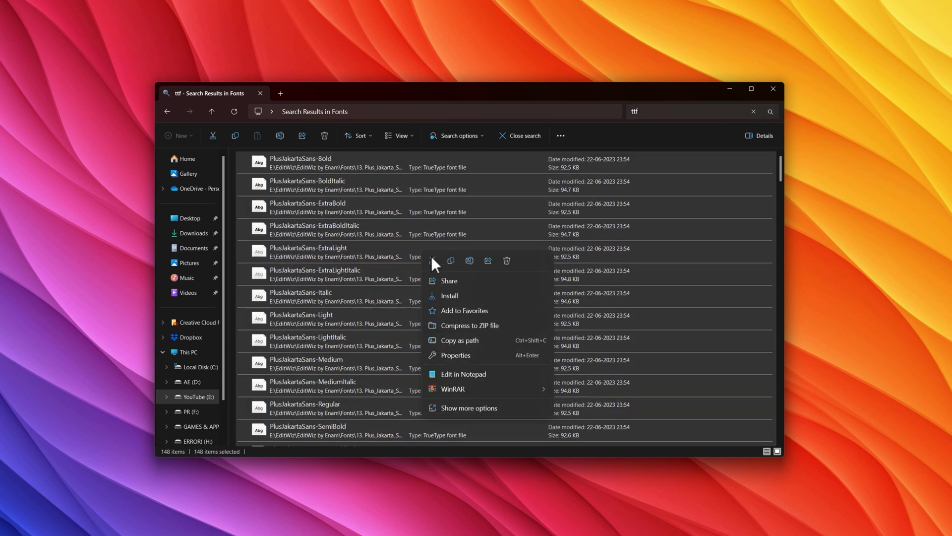
pyautogui.press('Escape')
# Search the Fonts folder for otf and install all 79 OpenType fonts
pyautogui.click(653, 111)
pyautogui.write('otf')
pyautogui.press('Return')
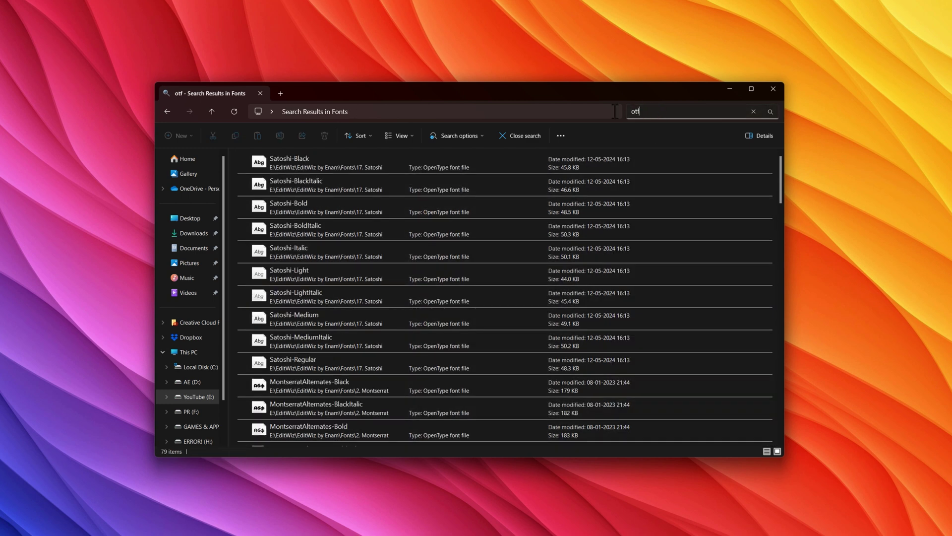
pyautogui.click(417, 233)
pyautogui.hotkey('ctrl', 'a')
pyautogui.rightClick(420, 234)
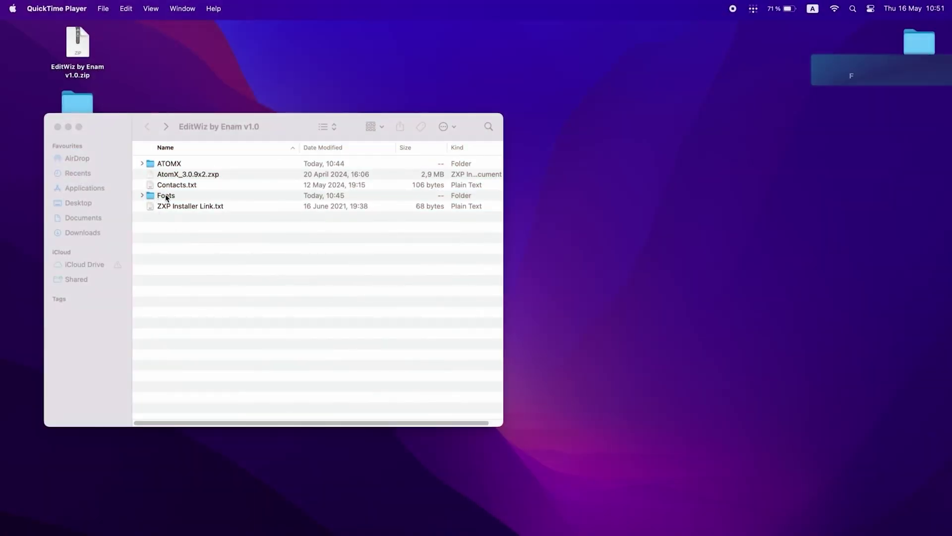
# Open the Fonts folder and launch Font Book via Spotlight
pyautogui.click(166, 197)
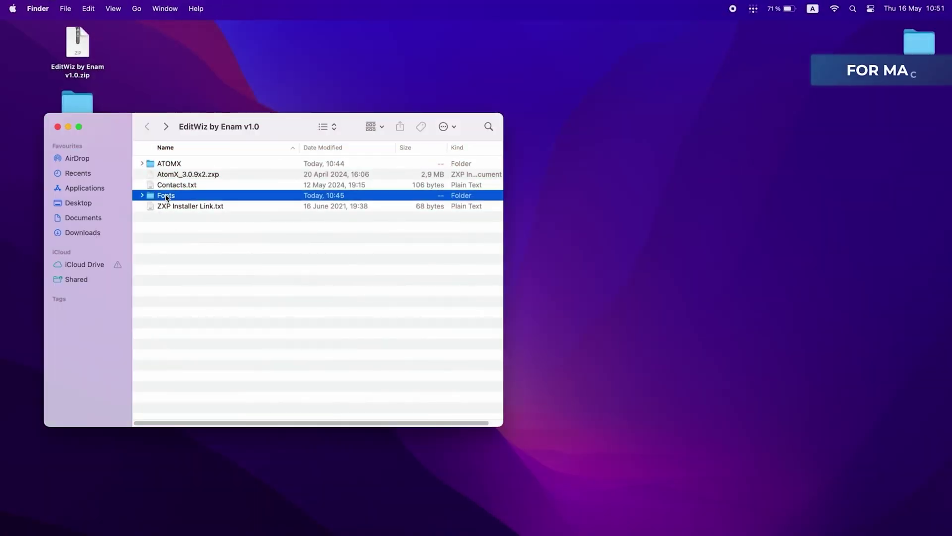
pyautogui.doubleClick(166, 197)
pyautogui.press('super+space')
pyautogui.write('font')
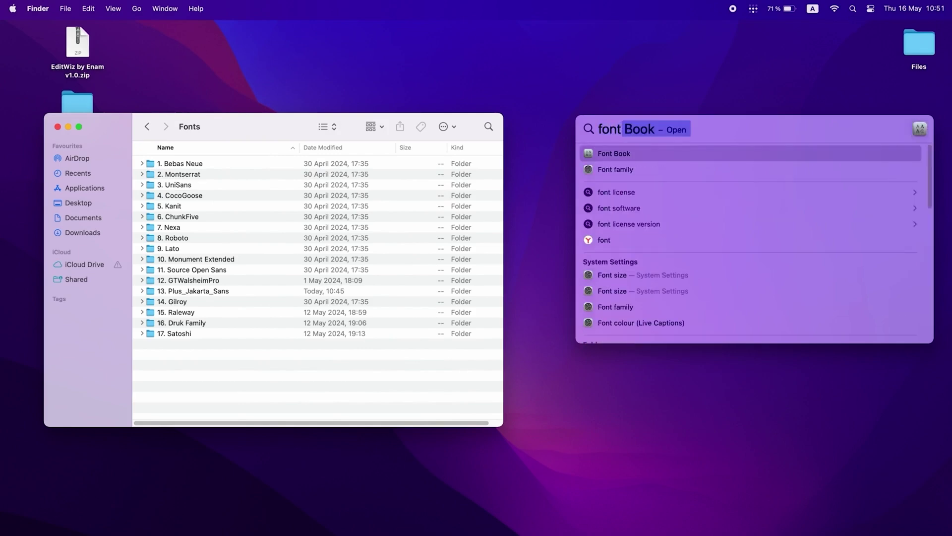
pyautogui.press('Return')
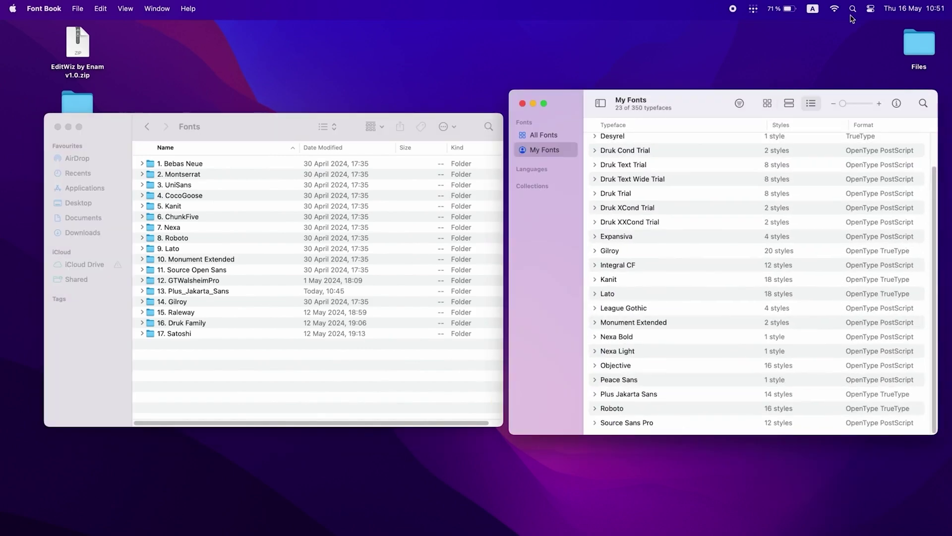
# Add all five Bebas Neue font files to Font Book's My Fonts
pyautogui.click(141, 163)
pyautogui.click(142, 163)
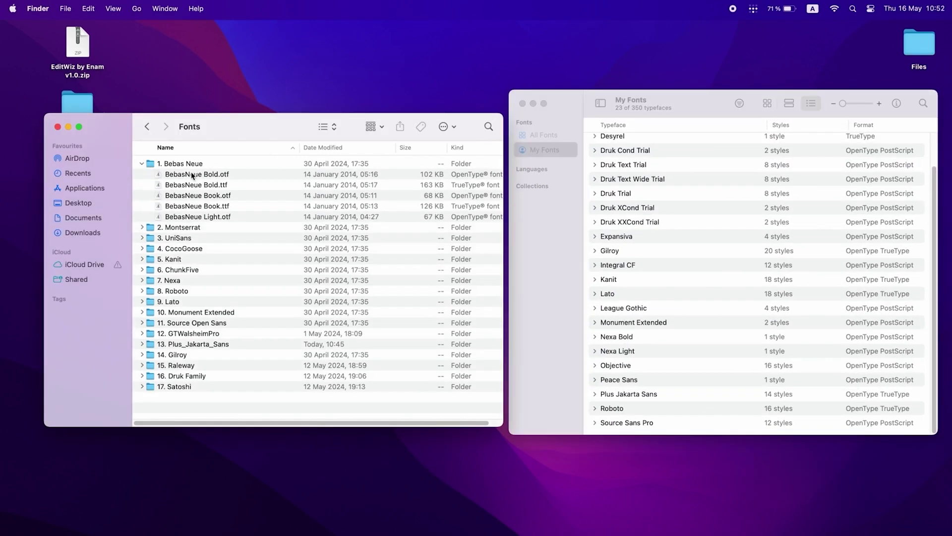
pyautogui.click(196, 175)
pyautogui.keyDown('shift'); pyautogui.click(200, 217); pyautogui.keyUp('shift')
pyautogui.moveTo(201, 216); pyautogui.dragTo(667, 207)
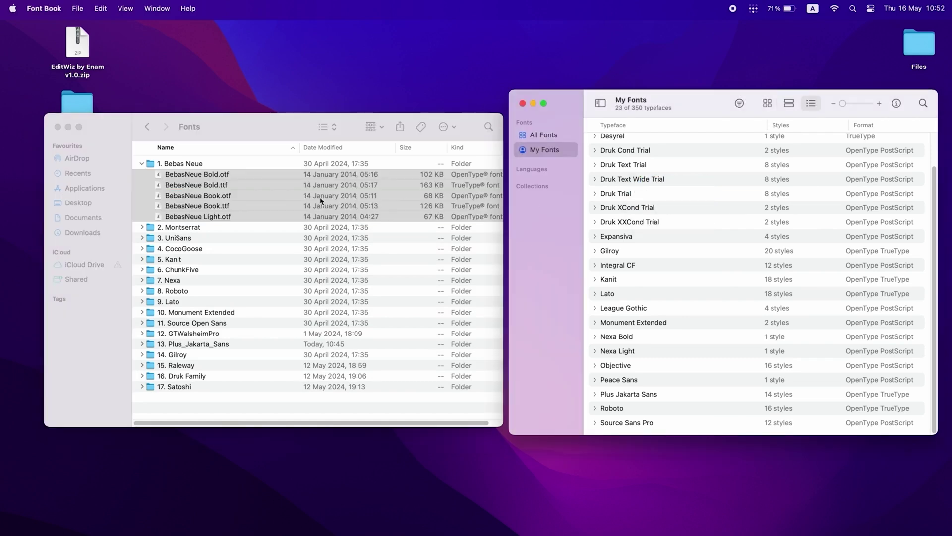
# Add all the Montserrat font files to Font Book's My Fonts
pyautogui.click(143, 227)
pyautogui.click(212, 240)
pyautogui.scroll(-5, 217, 323)
pyautogui.scroll(-10, 217, 323)
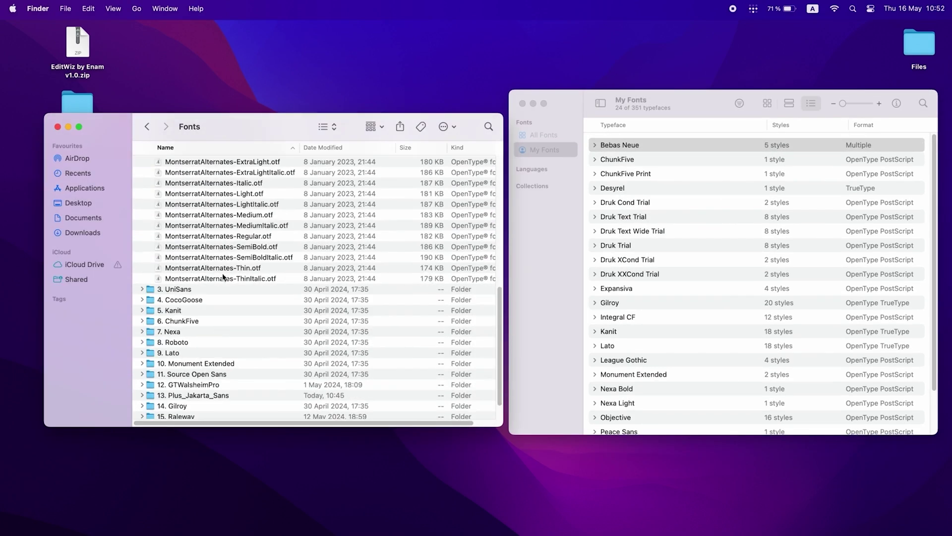
pyautogui.keyDown('shift'); pyautogui.click(218, 278); pyautogui.keyUp('shift')
pyautogui.moveTo(218, 277); pyautogui.dragTo(659, 233)
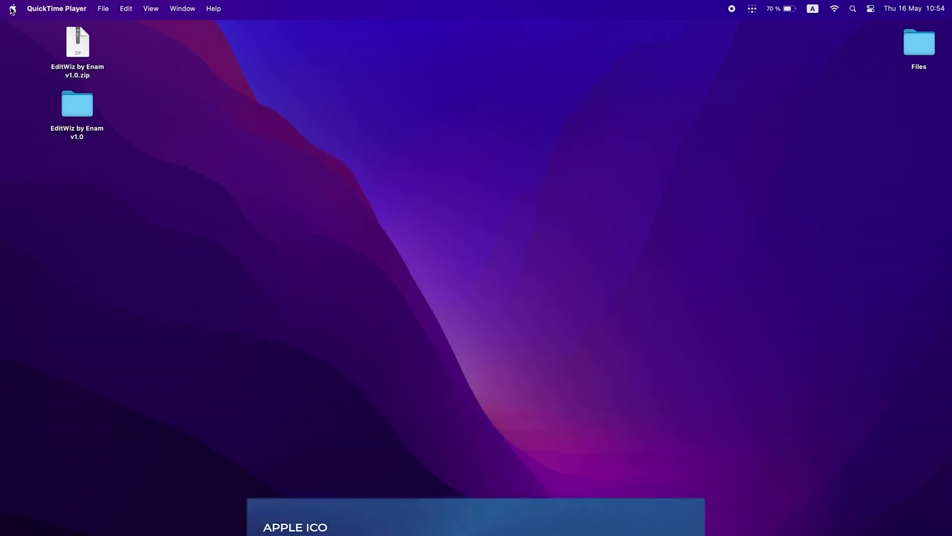
# Switch on Adobe Premiere Pro 2022 under Privacy & Security > Accessibility
pyautogui.click(10, 9)
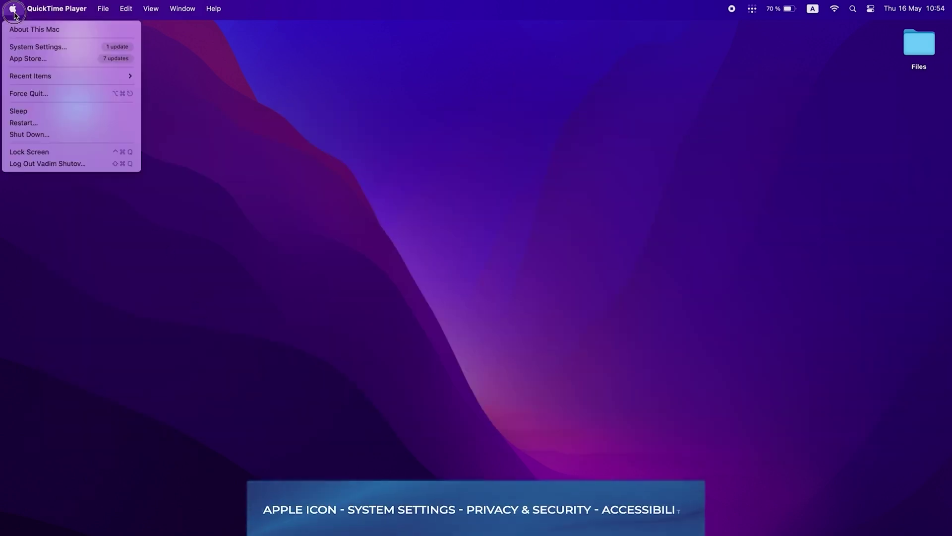
pyautogui.click(28, 47)
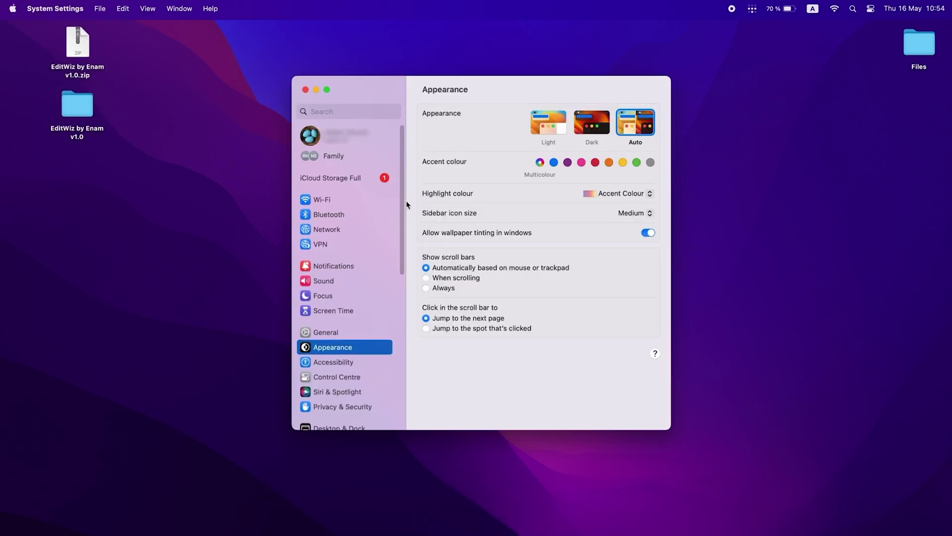
pyautogui.moveTo(405, 203); pyautogui.dragTo(410, 283)
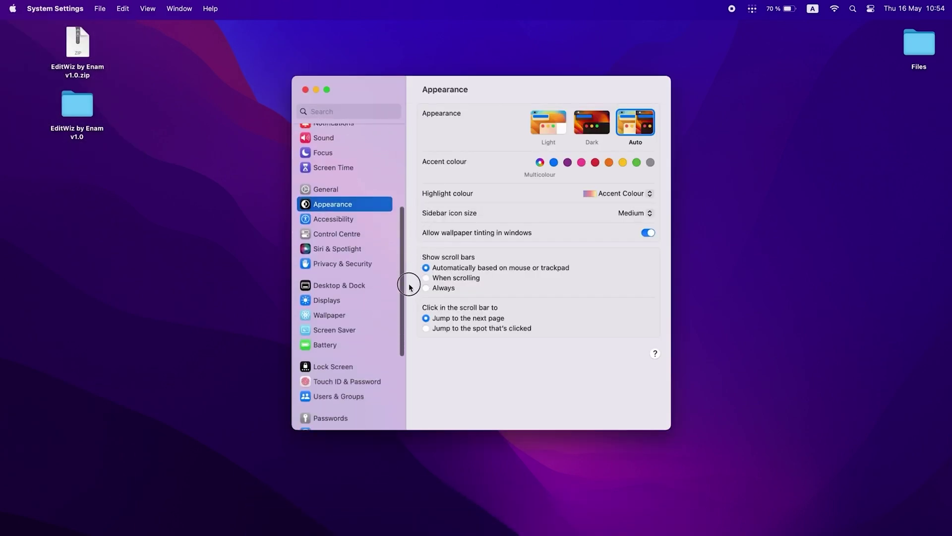
pyautogui.click(345, 261)
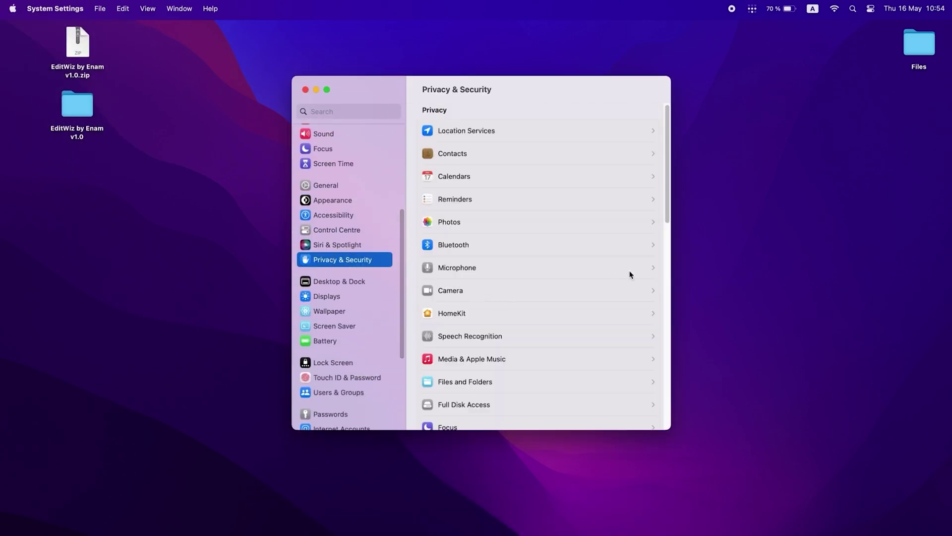
pyautogui.moveTo(668, 219); pyautogui.dragTo(663, 303)
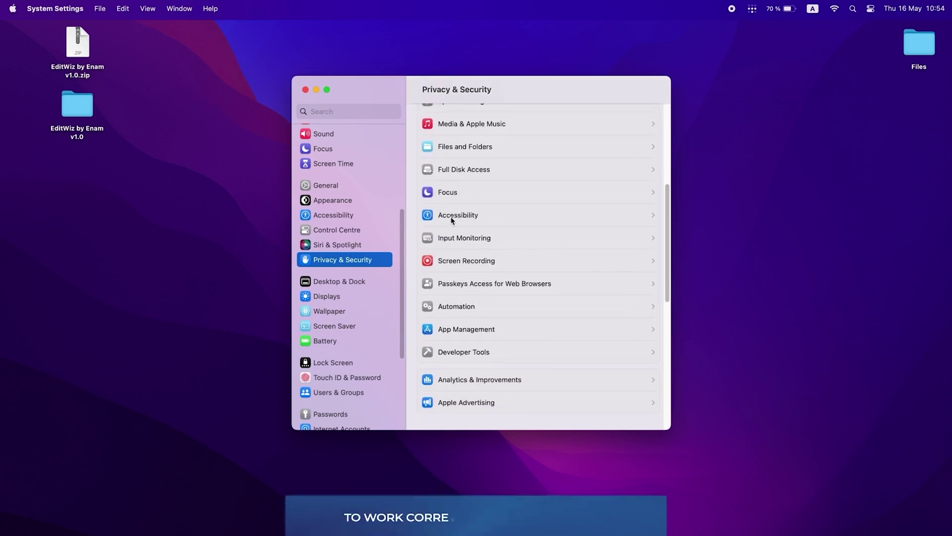
pyautogui.click(453, 217)
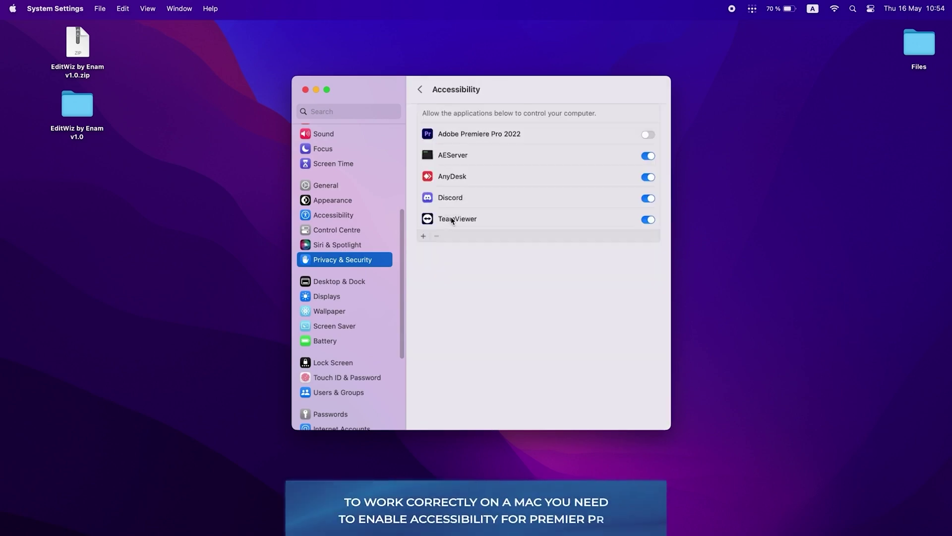
pyautogui.click(649, 135)
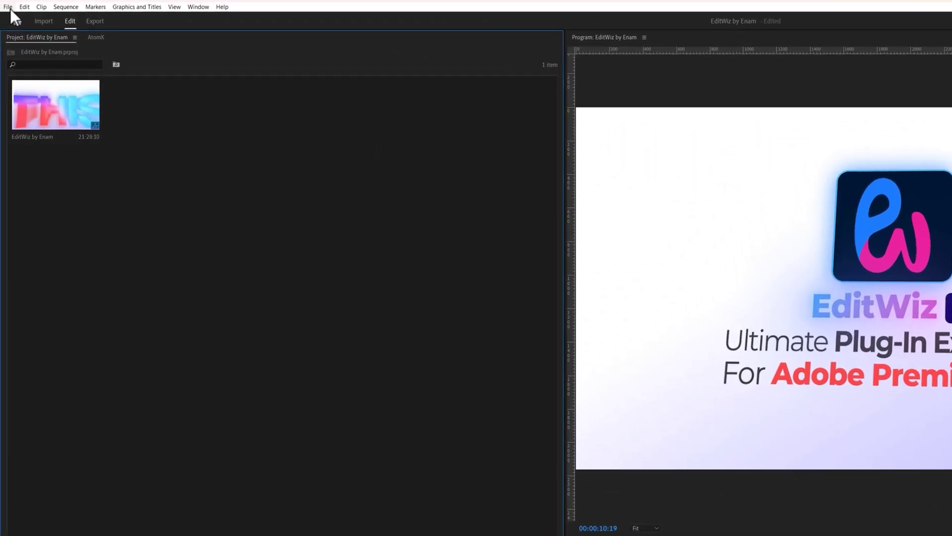
# In General project settings, keep the renderer on Mercury Playback Engine GPU Acceleration (CUDA)
pyautogui.click(5, 10)
pyautogui.moveTo(25, 317)
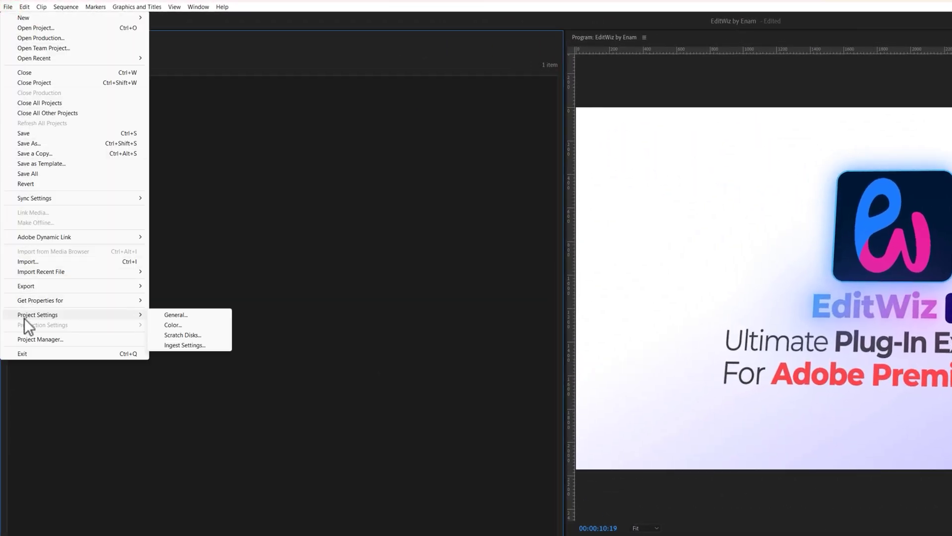
pyautogui.click(199, 317)
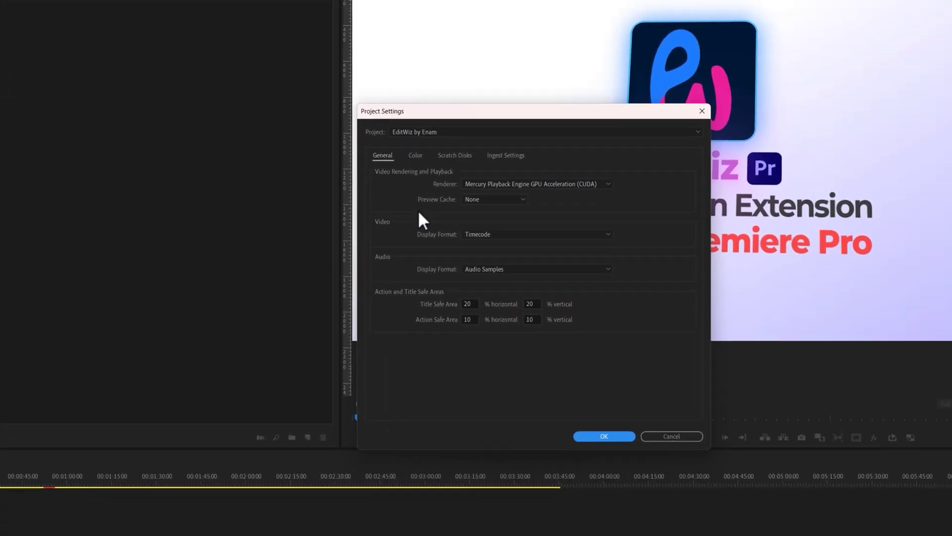
pyautogui.click(600, 184)
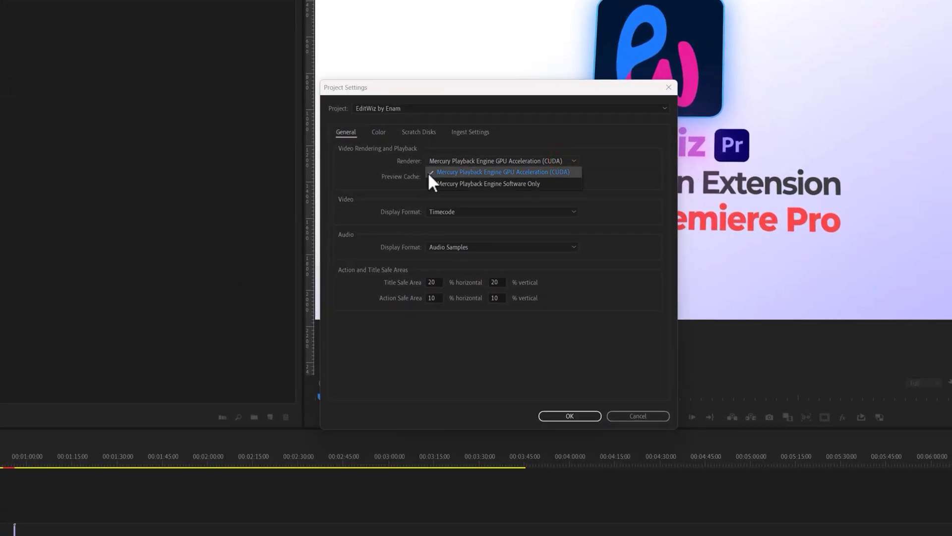
pyautogui.click(569, 172)
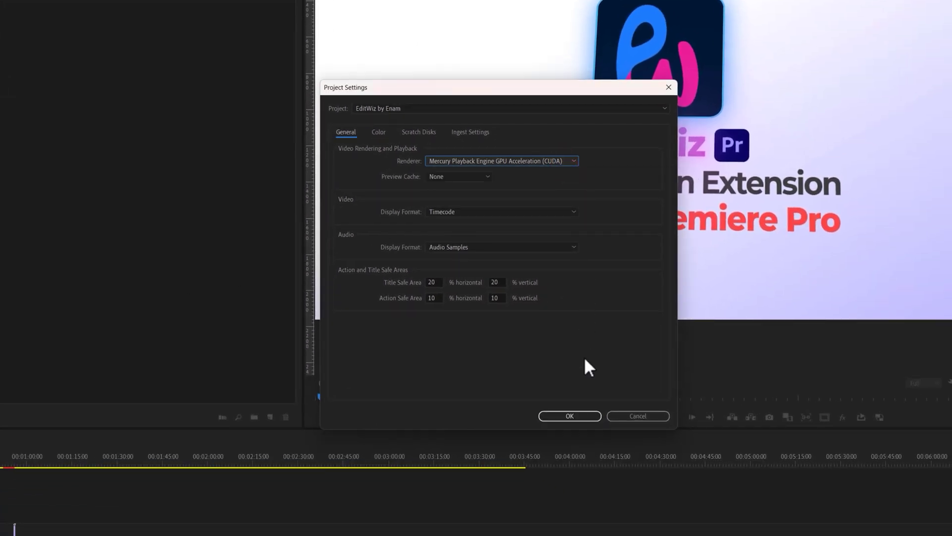
pyautogui.click(578, 415)
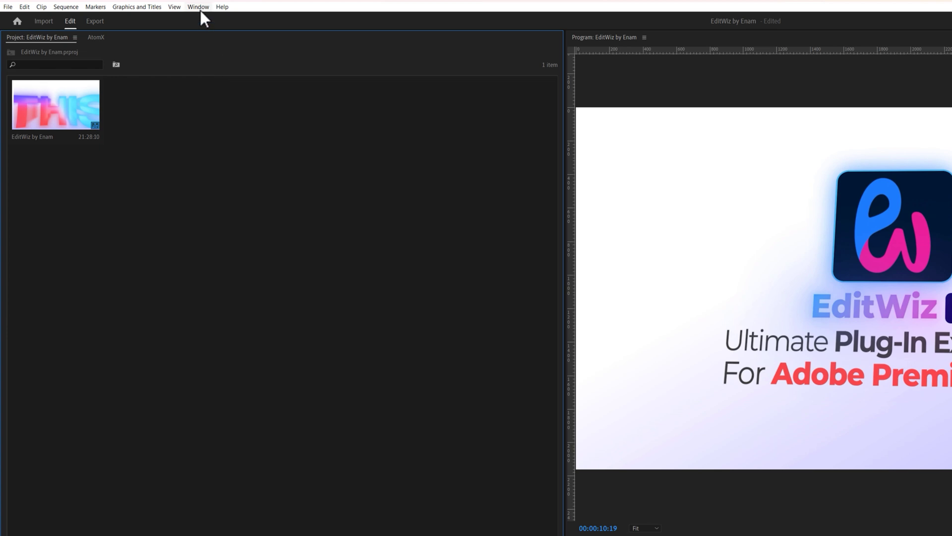
# Open the AtomX panel from Window > Extensions
pyautogui.click(200, 10)
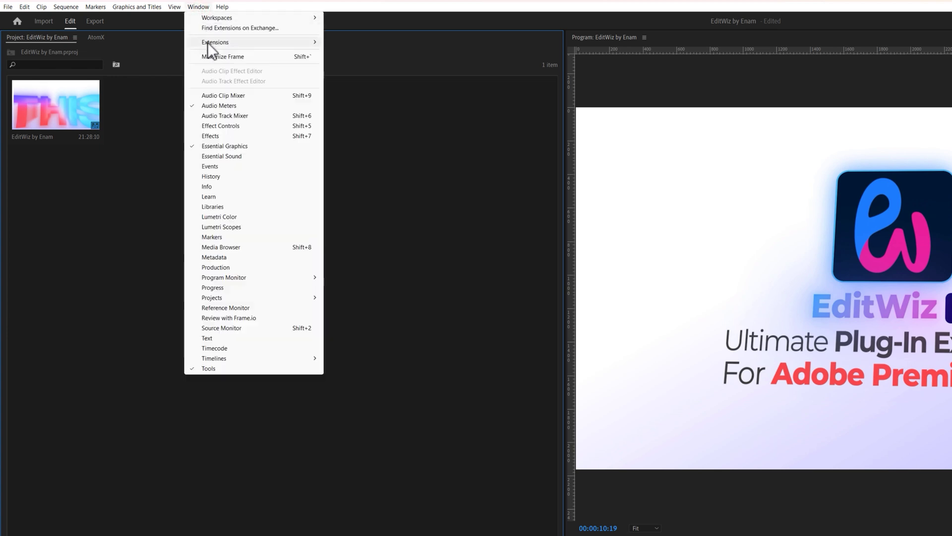
pyautogui.moveTo(227, 42)
pyautogui.click(361, 43)
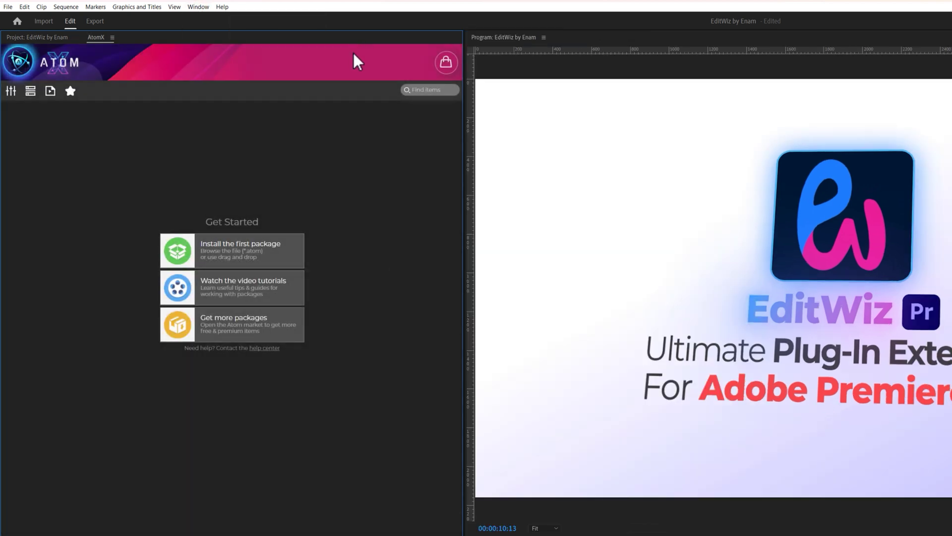
# Install the EditWiz by Enam v1.0.atom package from the EditWiz by Enam > ATOMX folder
pyautogui.click(233, 252)
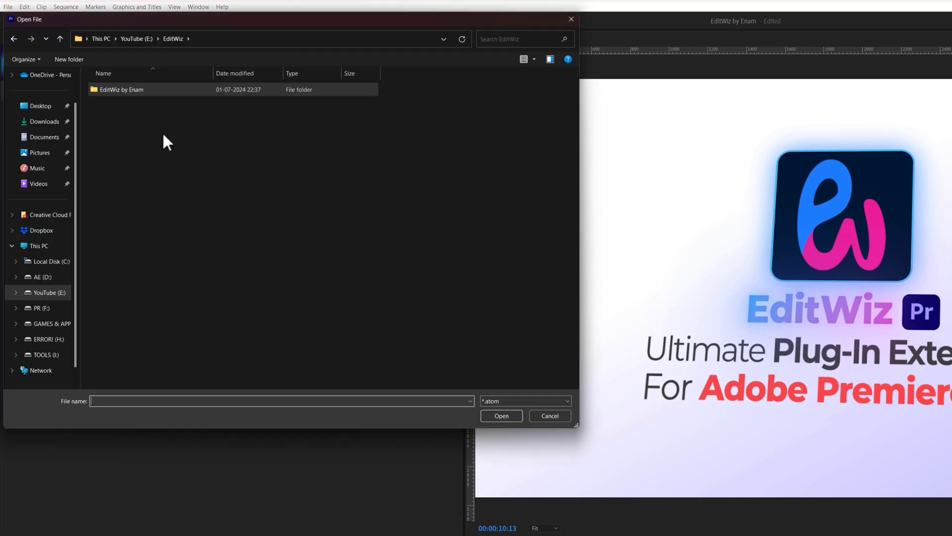
pyautogui.click(153, 90)
pyautogui.doubleClick(153, 90)
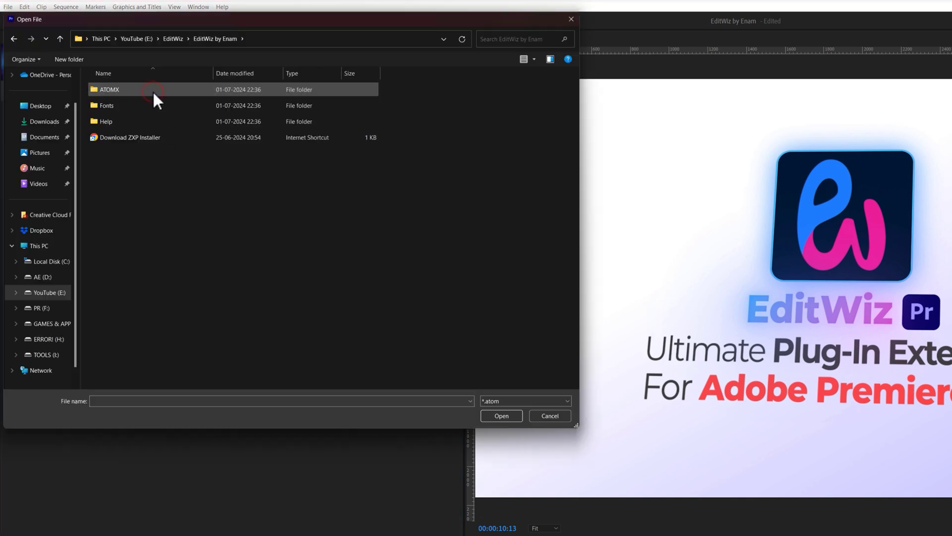
pyautogui.doubleClick(129, 89)
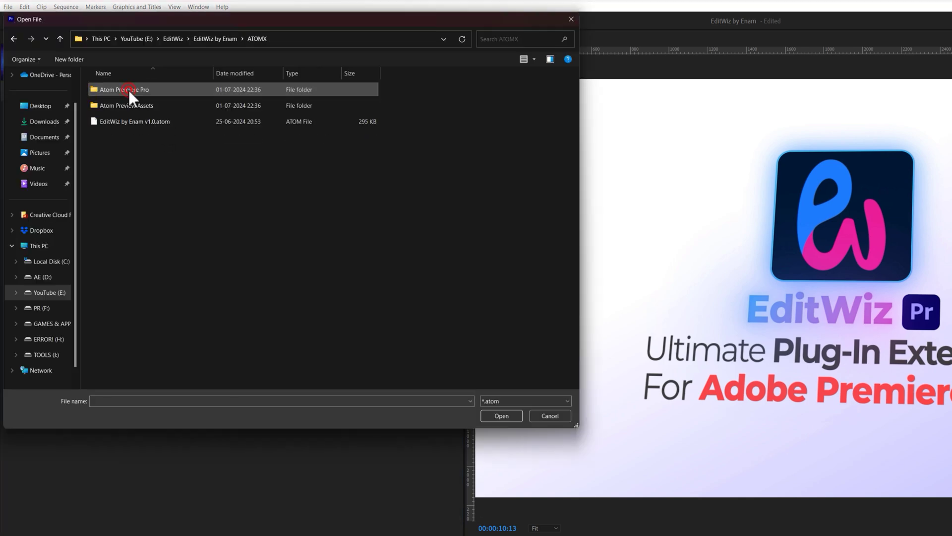
pyautogui.click(111, 122)
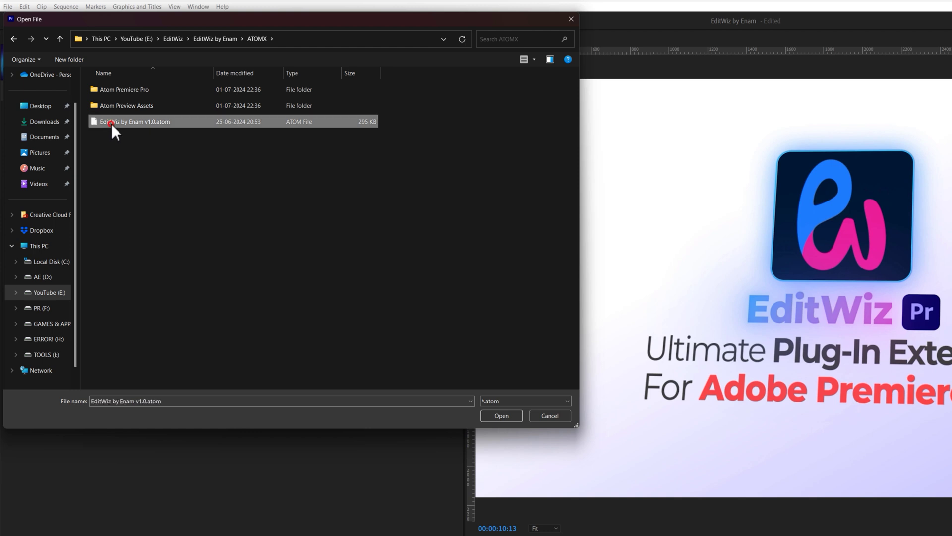
pyautogui.click(501, 417)
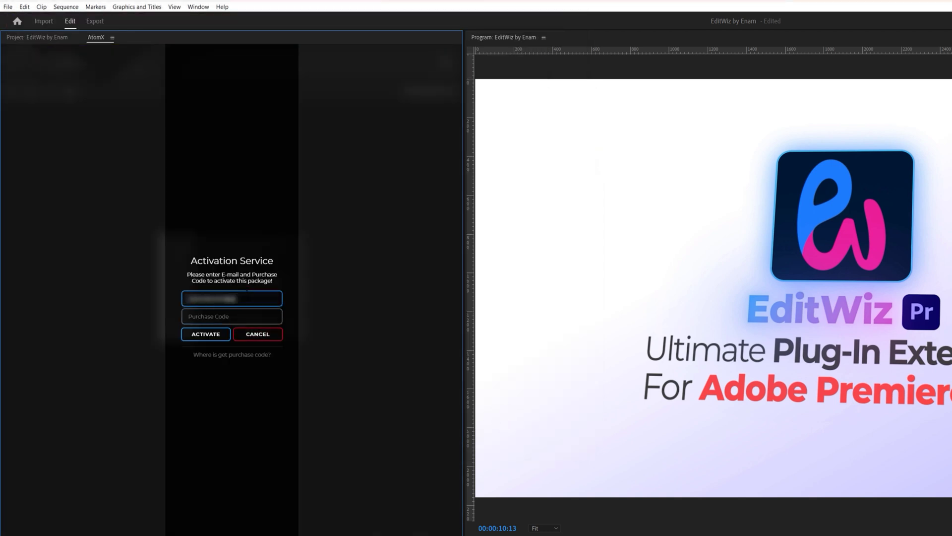
# Enter the purchase code and activate the EditWiz package
pyautogui.click(239, 316)
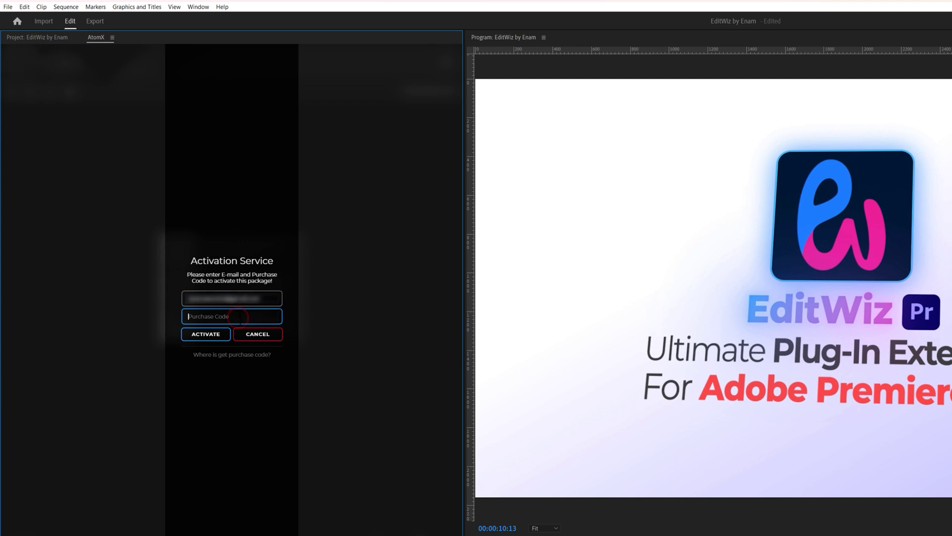
pyautogui.click(220, 337)
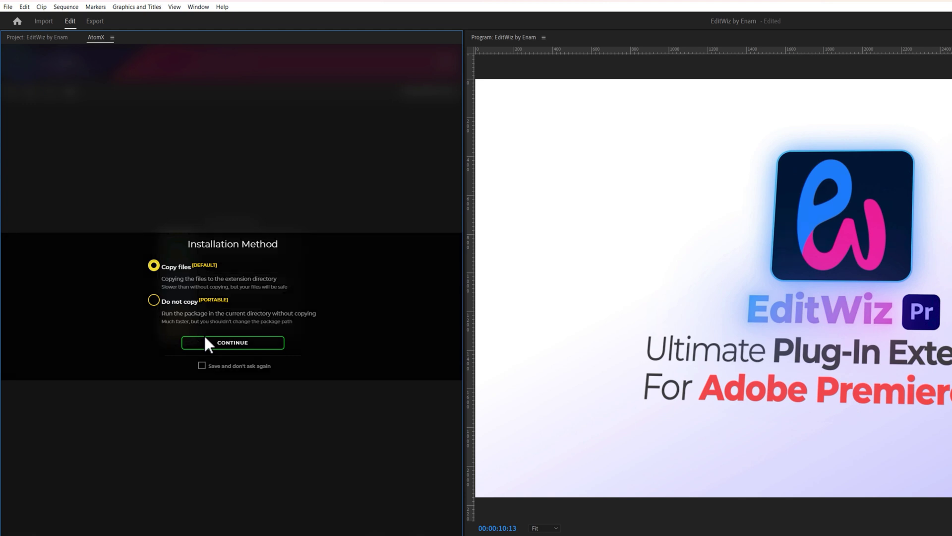
# Install the library with Copy files, toggle Auto-play on and off, and enlarge preview thumbnails
pyautogui.click(247, 345)
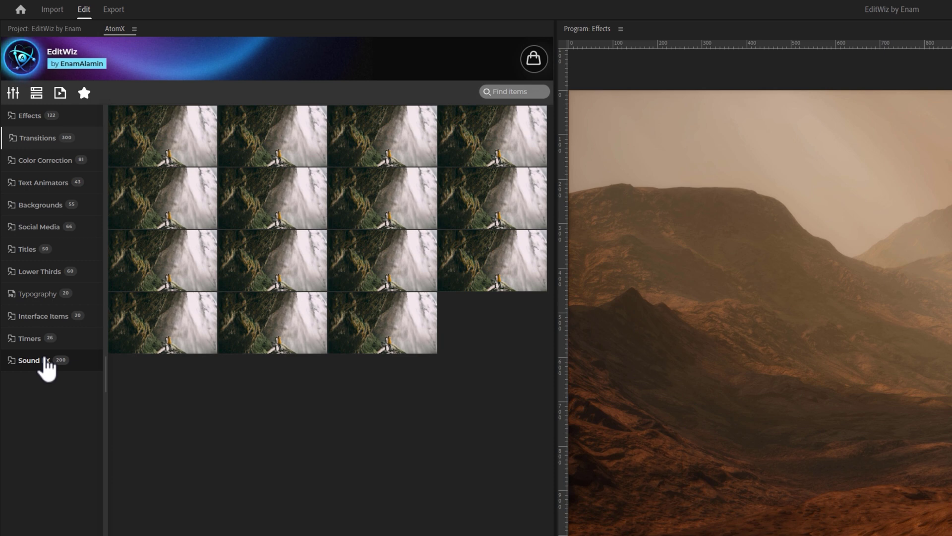
pyautogui.moveTo(162, 149)
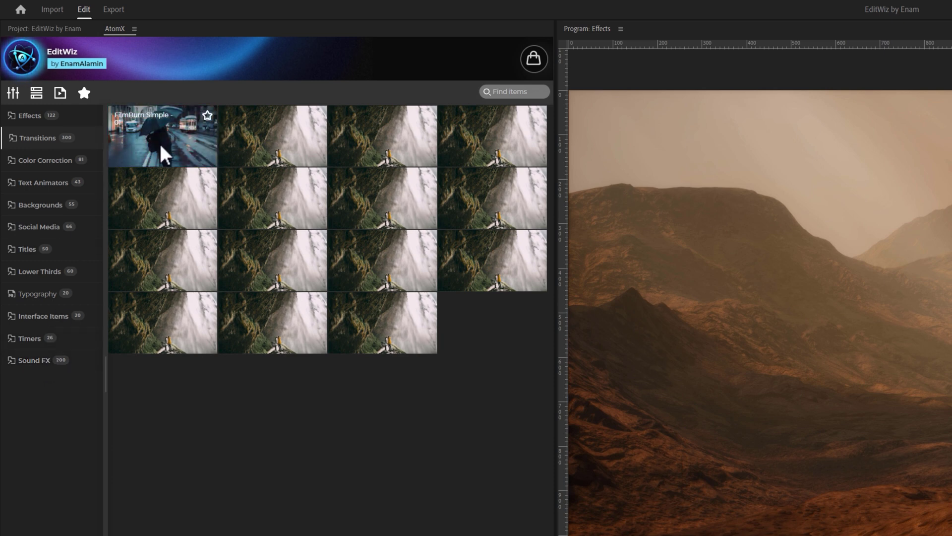
pyautogui.moveTo(170, 266)
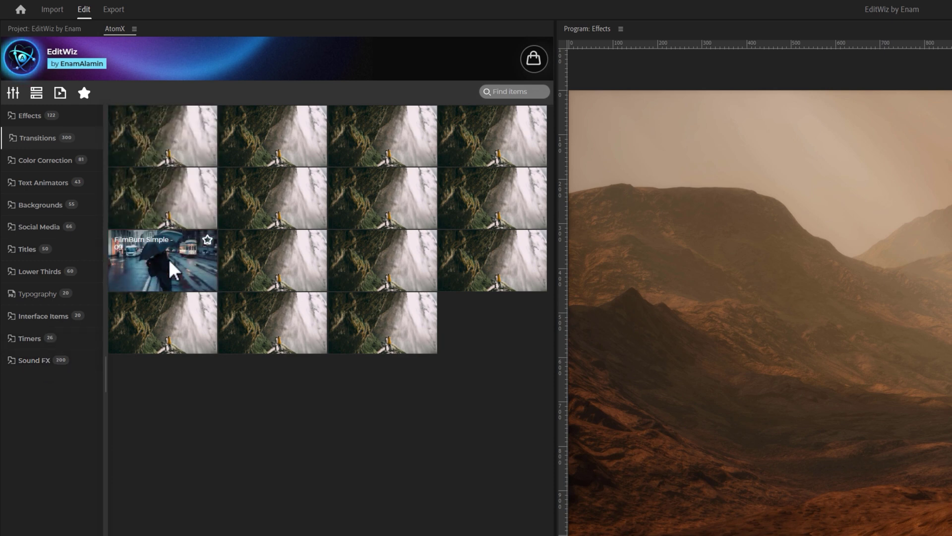
pyautogui.moveTo(276, 269)
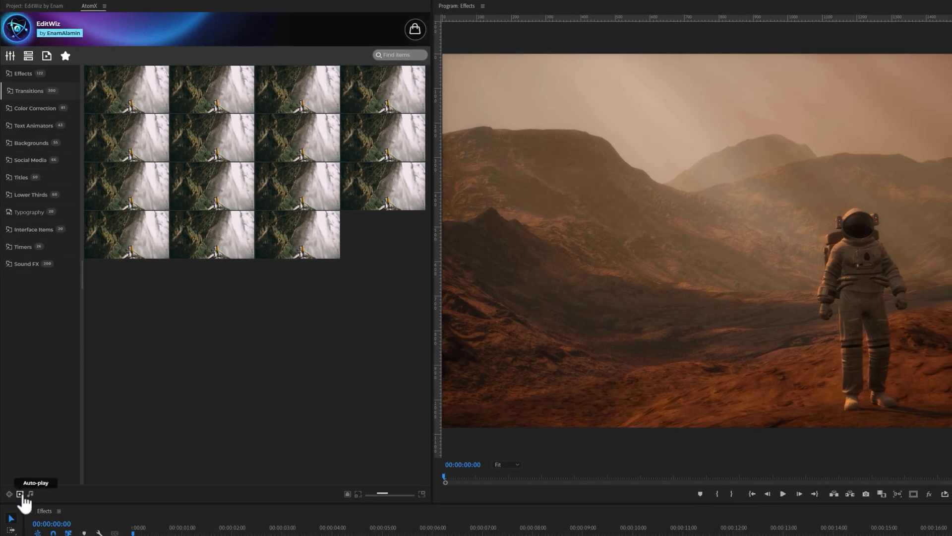
pyautogui.click(20, 493)
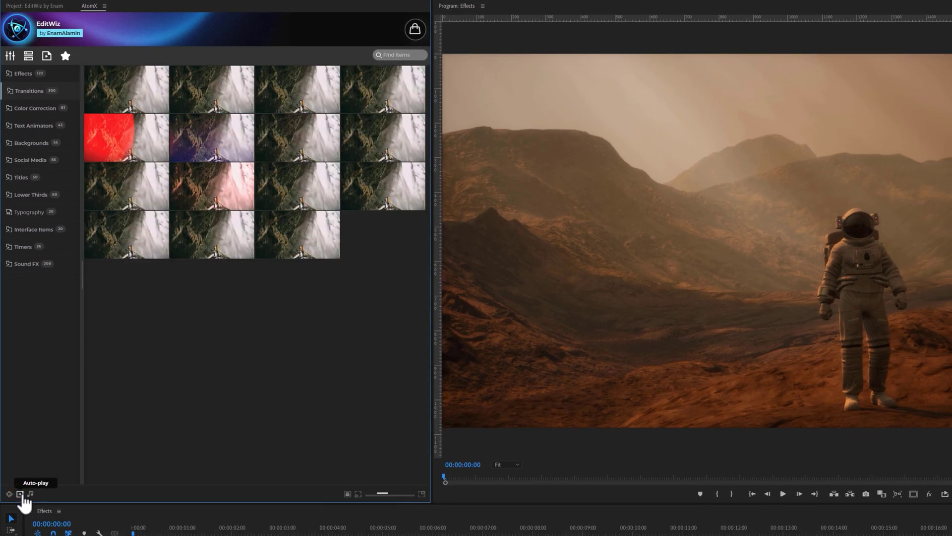
pyautogui.click(20, 494)
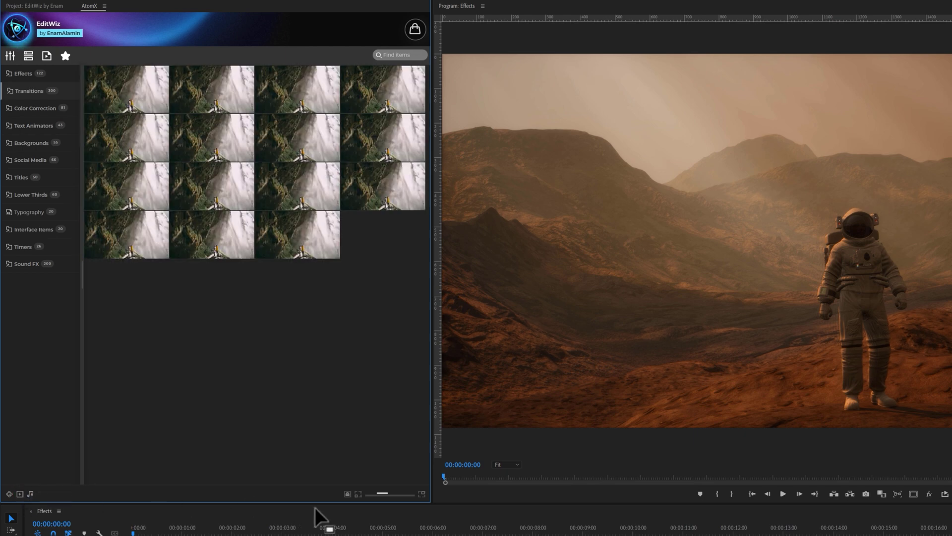
pyautogui.moveTo(385, 492); pyautogui.dragTo(347, 502)
# Resize the thumbnail grid and search the AtomX library for 'Glitch'
pyautogui.click(347, 494)
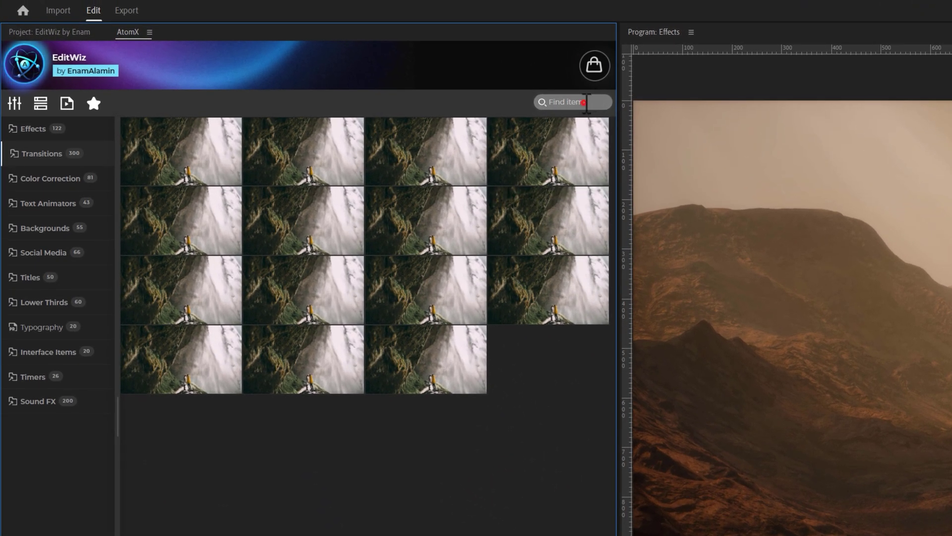
pyautogui.click(585, 103)
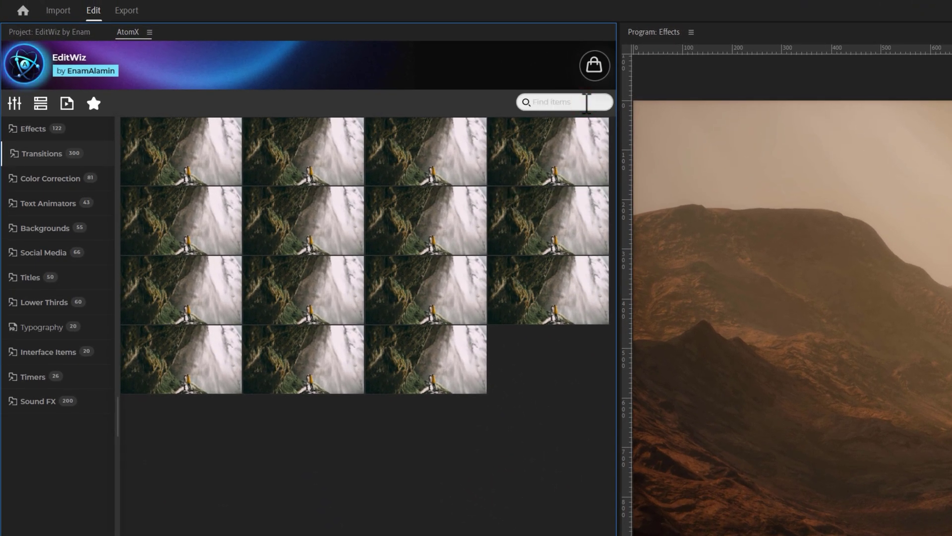
pyautogui.write('Glitch')
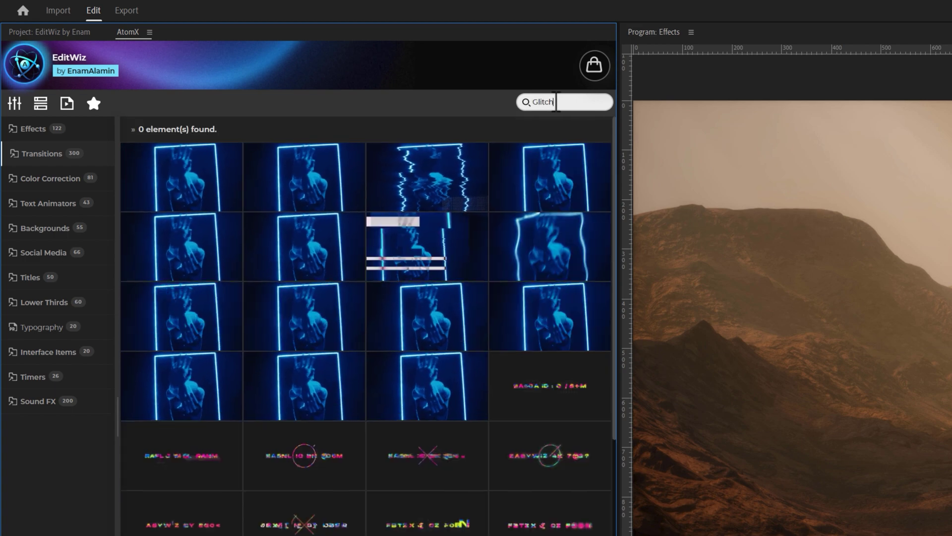
pyautogui.moveTo(221, 201)
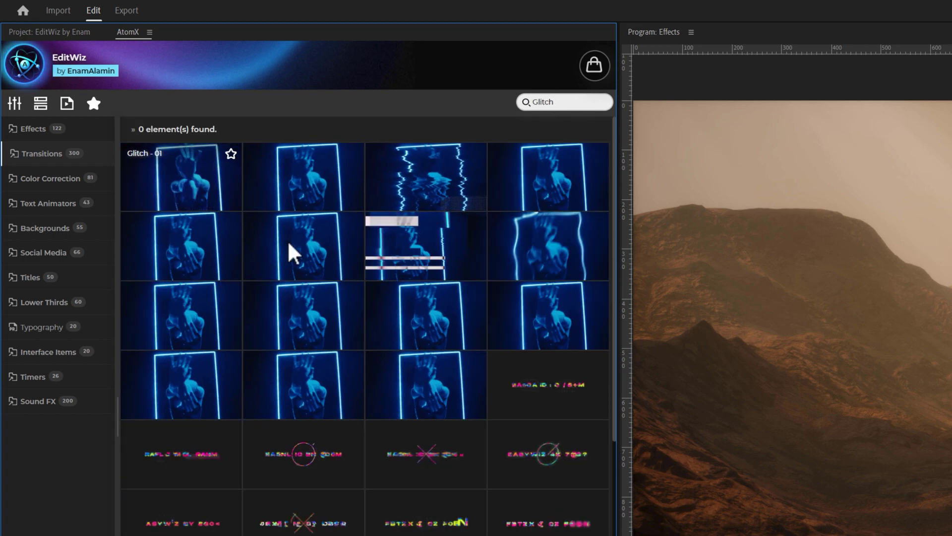
pyautogui.moveTo(521, 419)
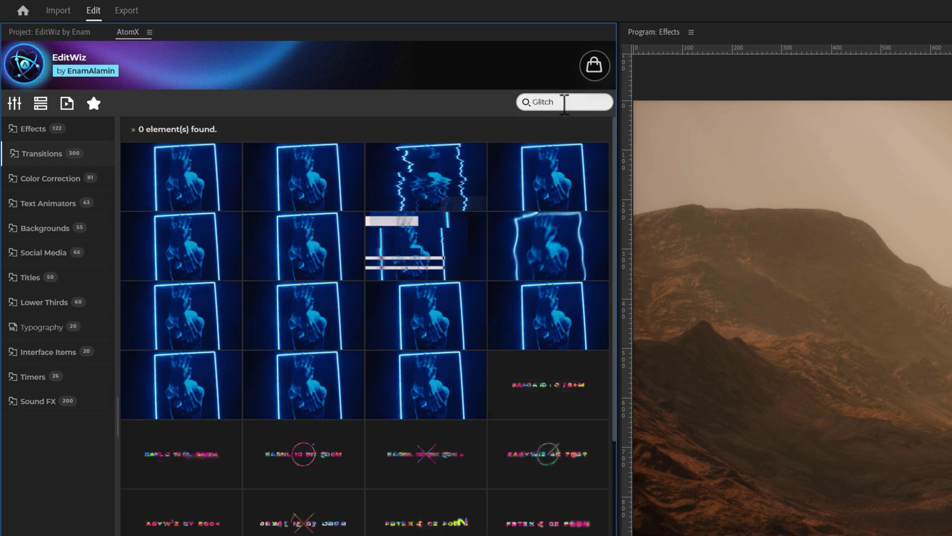
# Replace the search with 'Whoosh', then select the term to clear the search box
pyautogui.moveTo(603, 101); pyautogui.dragTo(515, 110)
pyautogui.write('Whoosh')
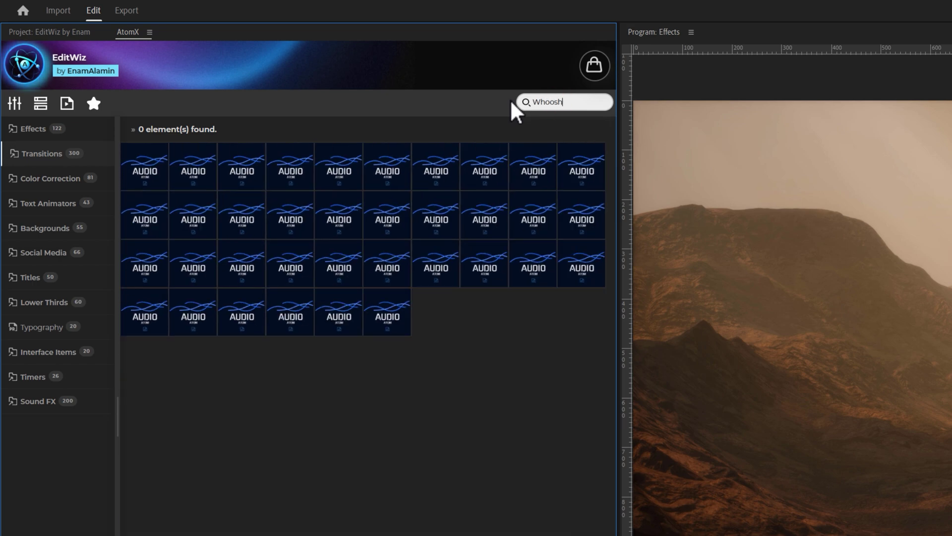
pyautogui.moveTo(168, 183)
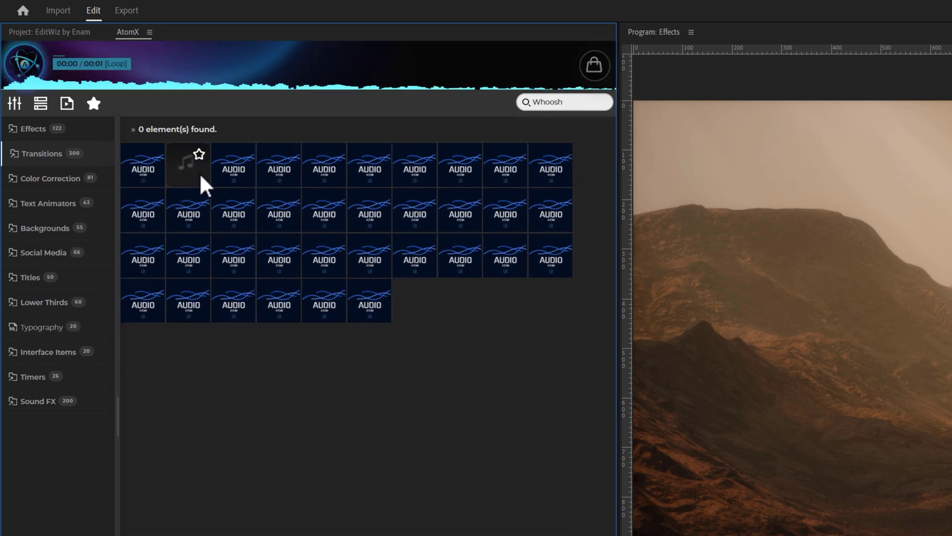
pyautogui.moveTo(240, 187)
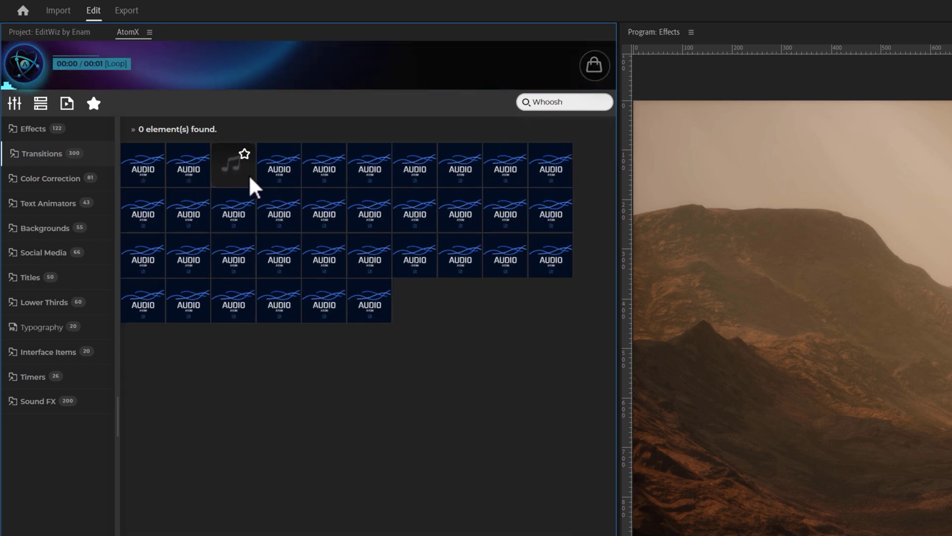
pyautogui.moveTo(287, 186)
pyautogui.moveTo(566, 103); pyautogui.dragTo(523, 102)
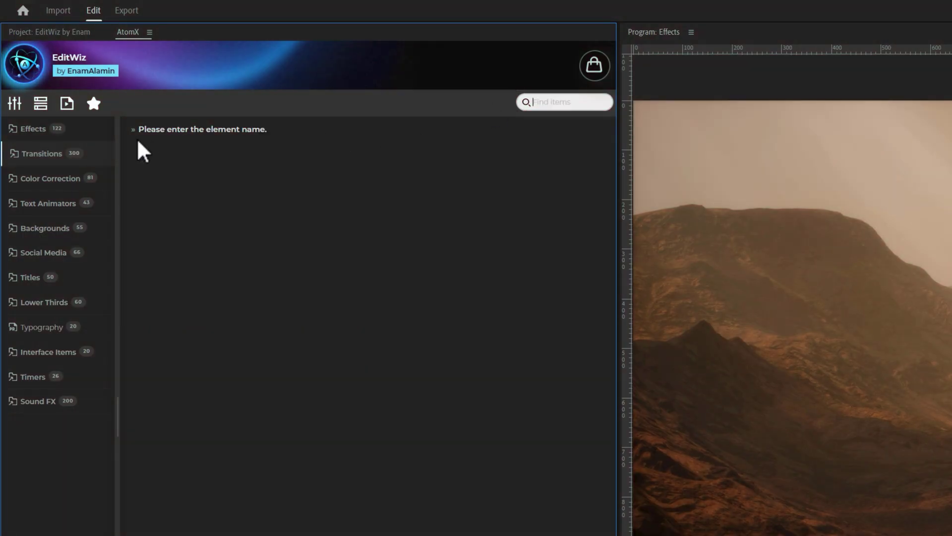
# Expand Effects > Film Looks to list the Frames presets
pyautogui.click(41, 130)
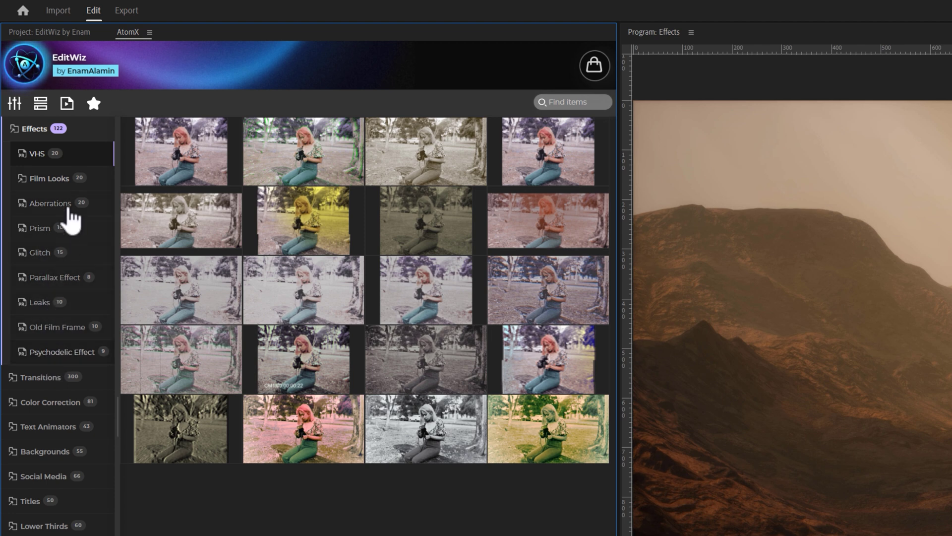
pyautogui.moveTo(189, 168)
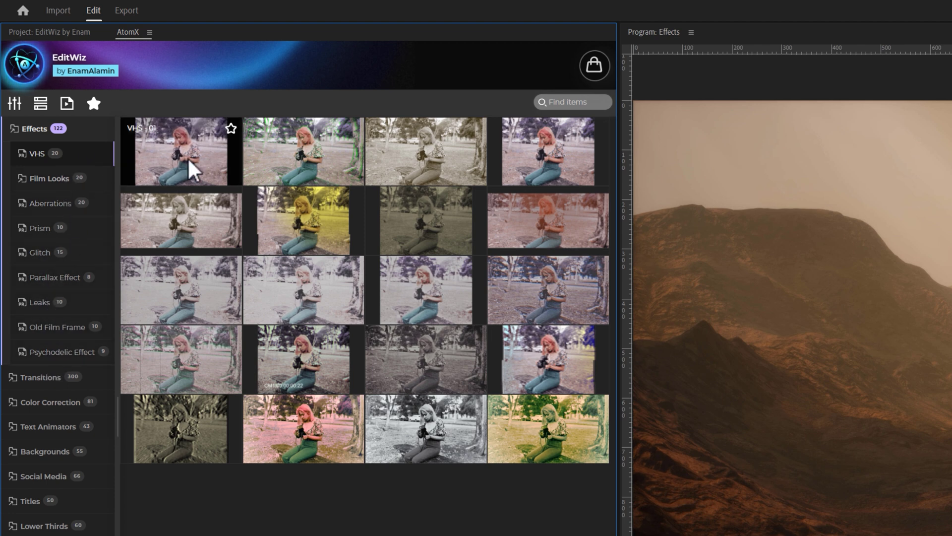
pyautogui.moveTo(199, 242)
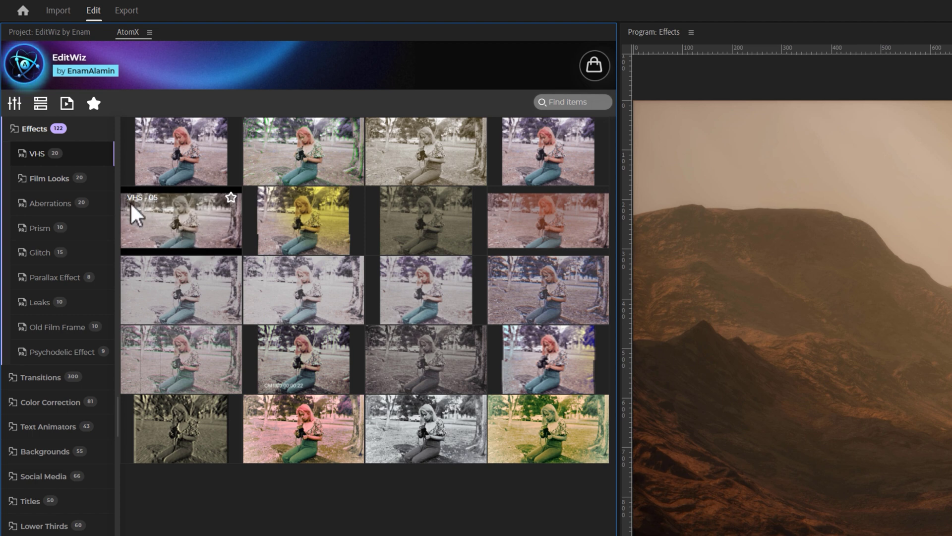
pyautogui.click(53, 179)
pyautogui.moveTo(158, 179)
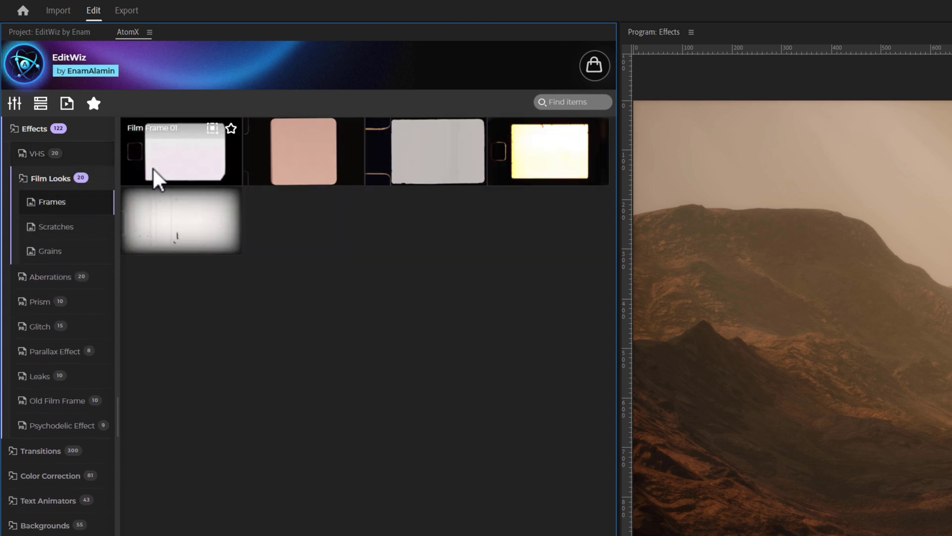
pyautogui.moveTo(320, 173)
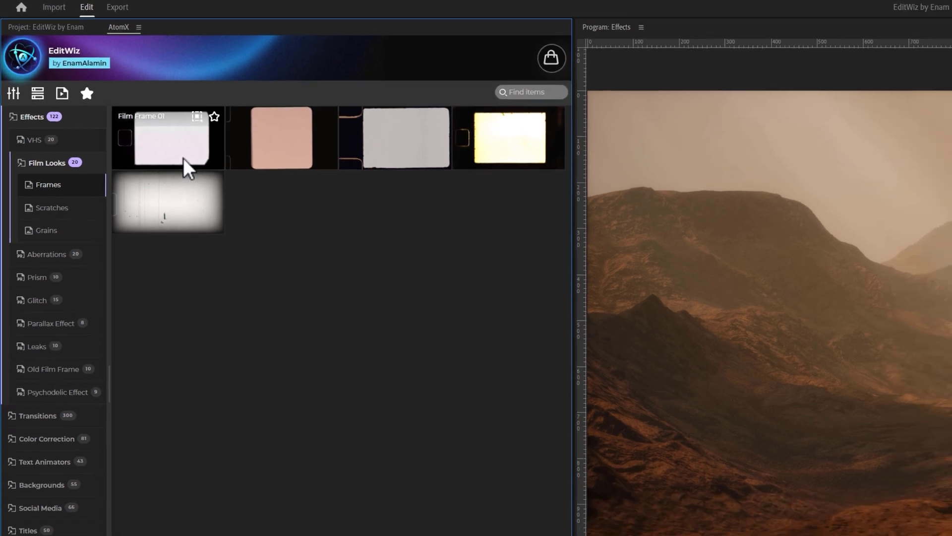
# Place Film Frame 01 on V2 above the clip, preview it, then delete it
pyautogui.moveTo(202, 183); pyautogui.dragTo(219, 535)
pyautogui.moveTo(130, 470); pyautogui.dragTo(119, 496)
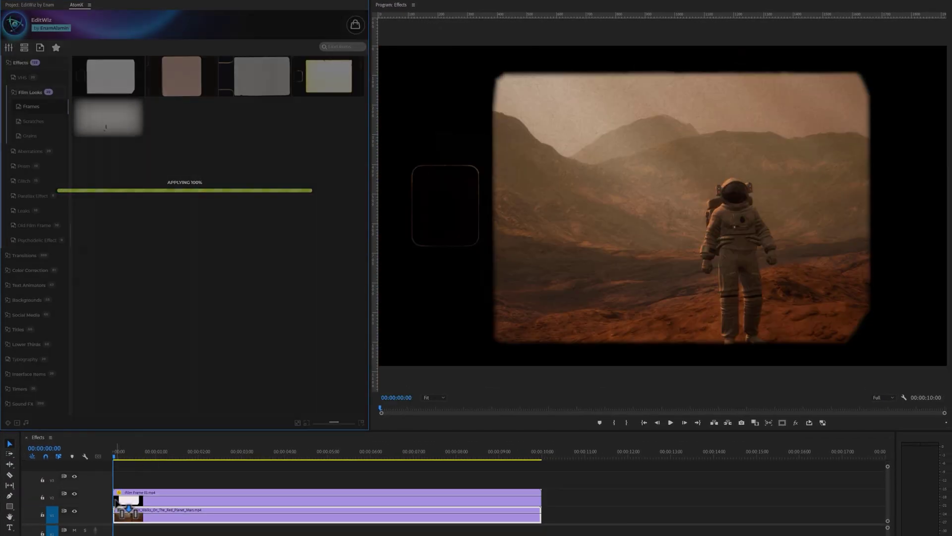
pyautogui.press('space')
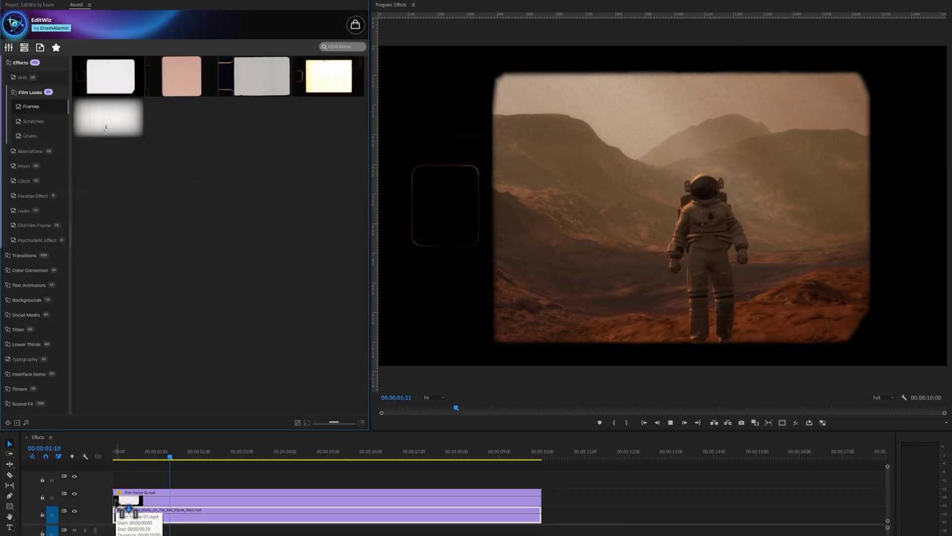
pyautogui.press('space')
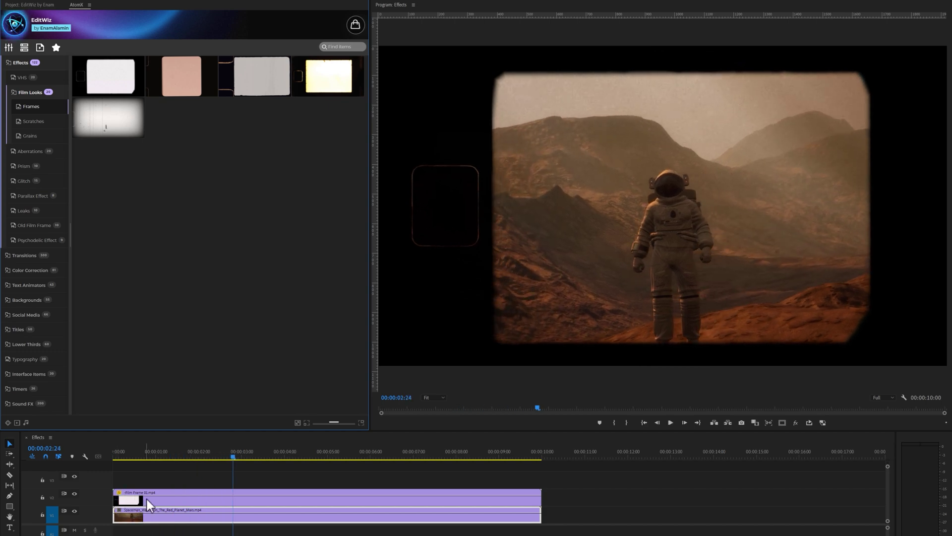
pyautogui.click(147, 500)
pyautogui.press('Delete')
pyautogui.press('Home')
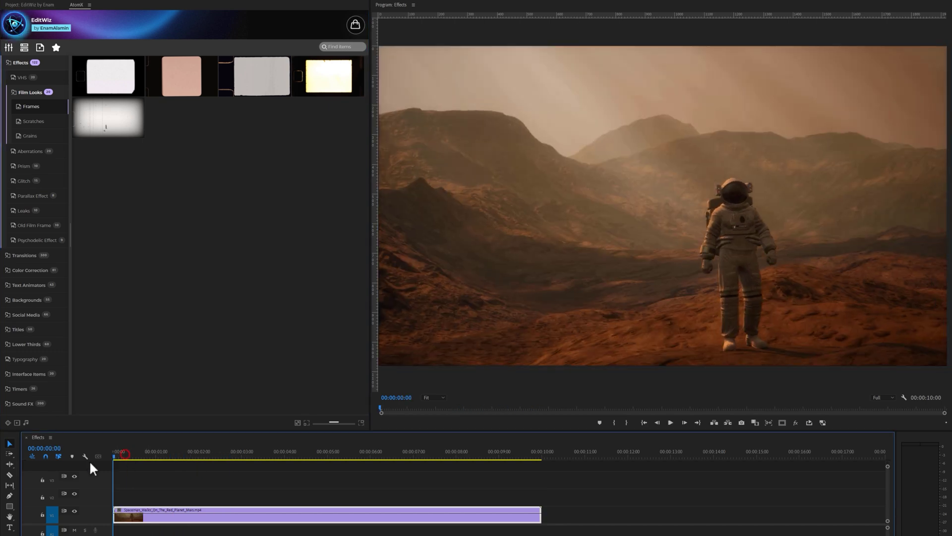
# Apply Film Frame 01 to the clip and browse the Film Looks Scratches and Grains presets
pyautogui.click(102, 87)
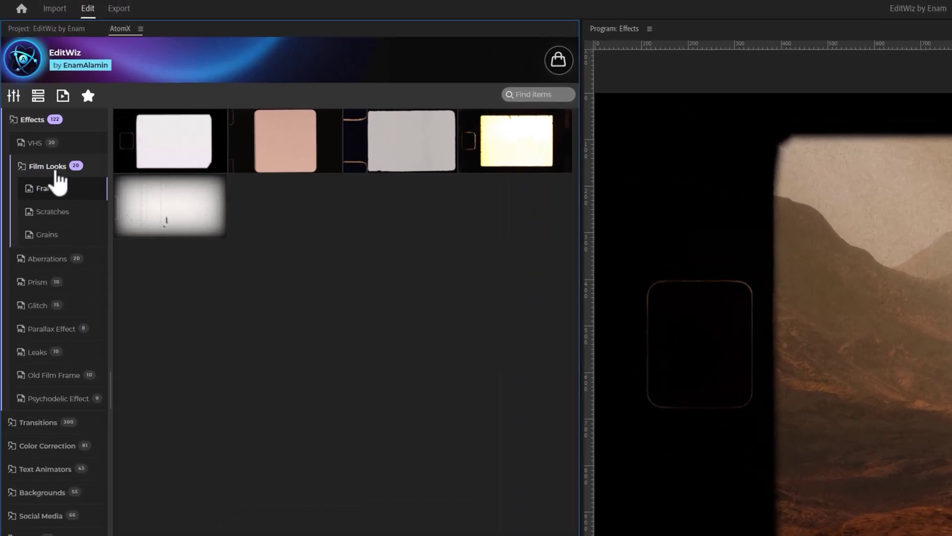
pyautogui.click(52, 212)
pyautogui.click(50, 235)
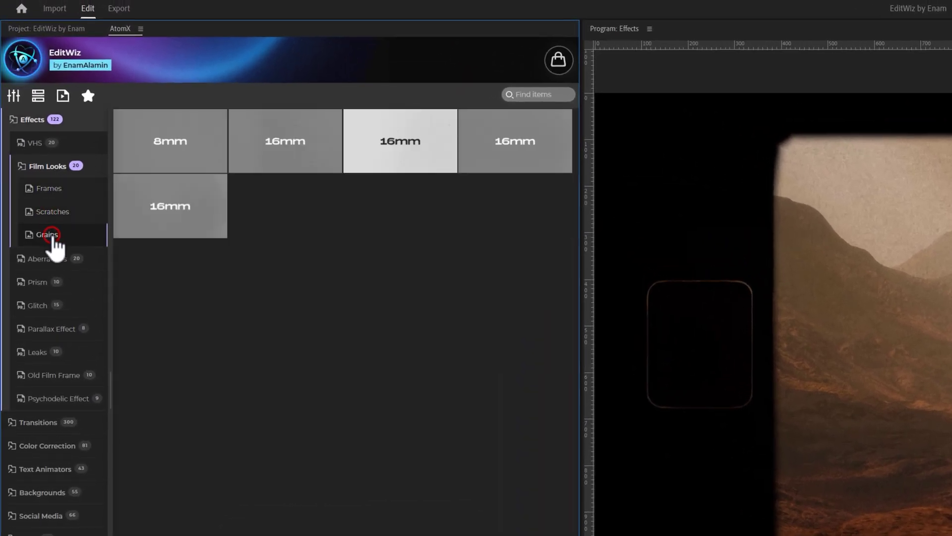
pyautogui.click(61, 163)
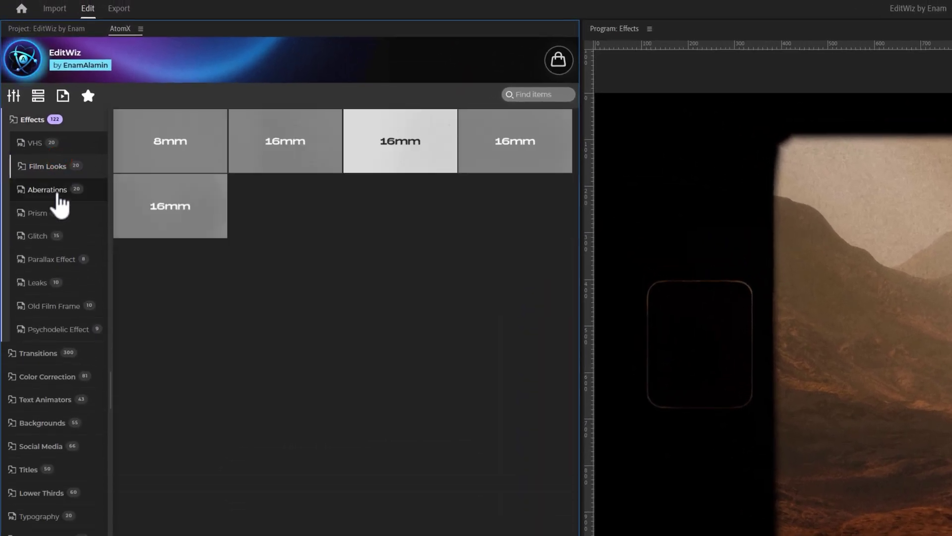
# Browse the Aberrations, Prism, Glitch, Parallax, Leaks, Old Film Frame and Psychodelic Effect presets
pyautogui.click(58, 193)
pyautogui.click(56, 213)
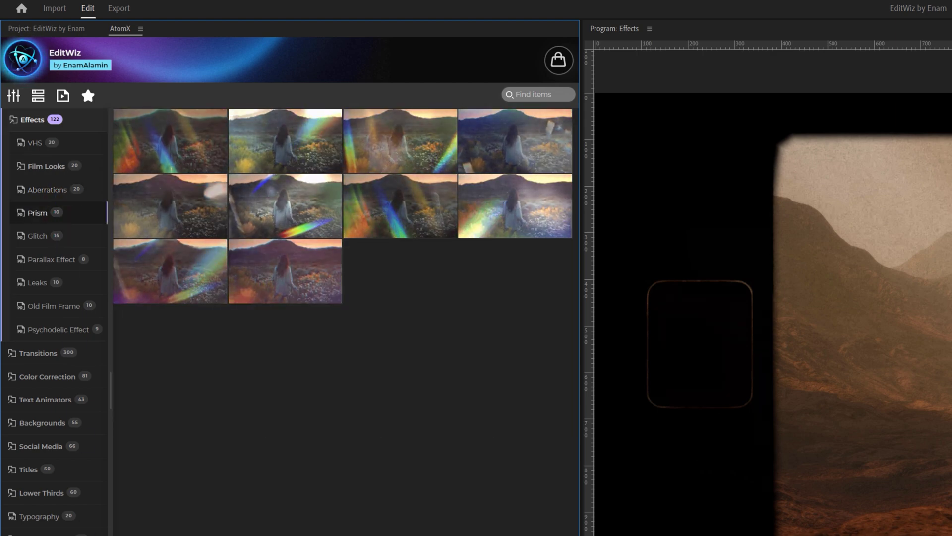
pyautogui.click(58, 236)
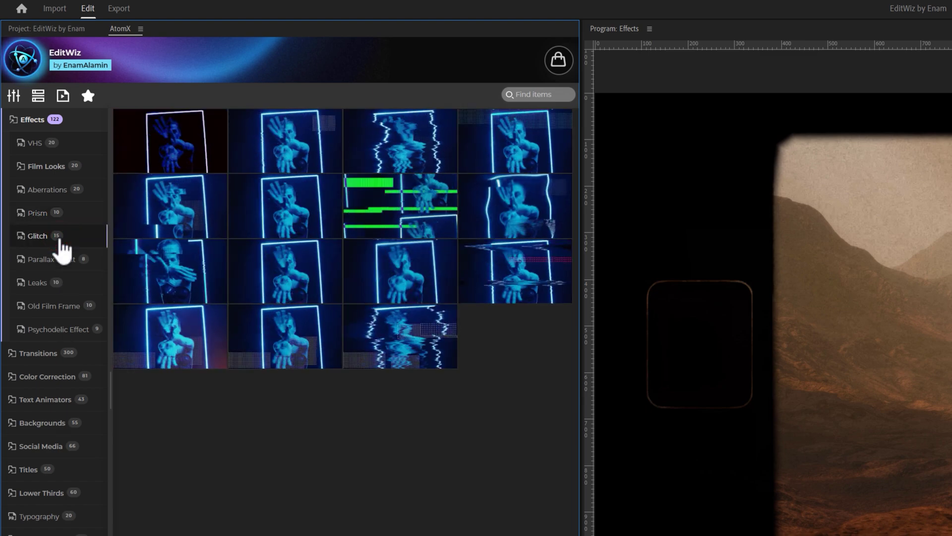
pyautogui.click(52, 263)
pyautogui.click(49, 284)
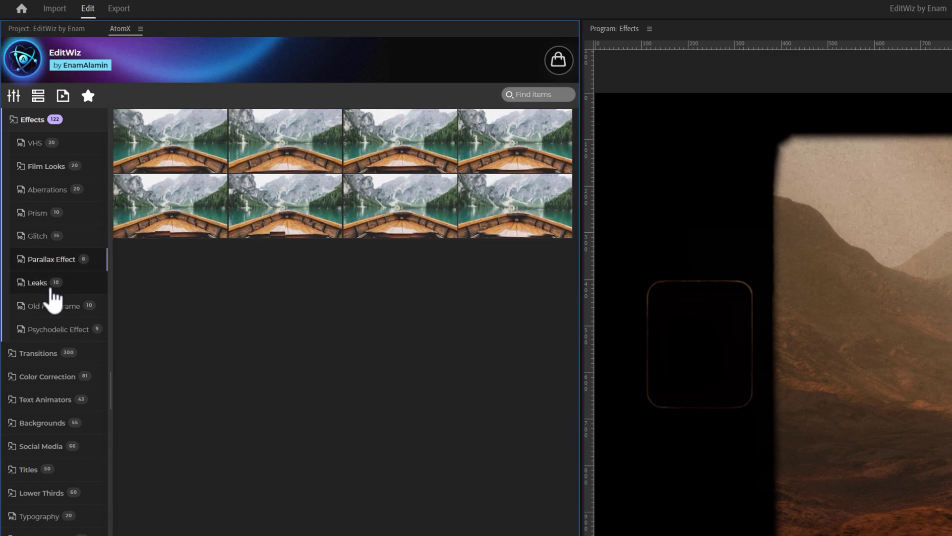
pyautogui.click(58, 312)
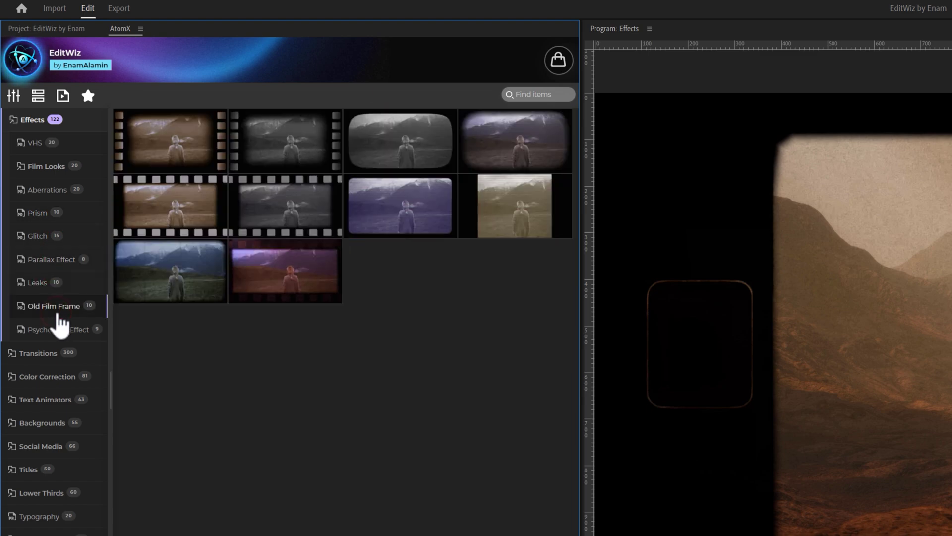
pyautogui.click(60, 329)
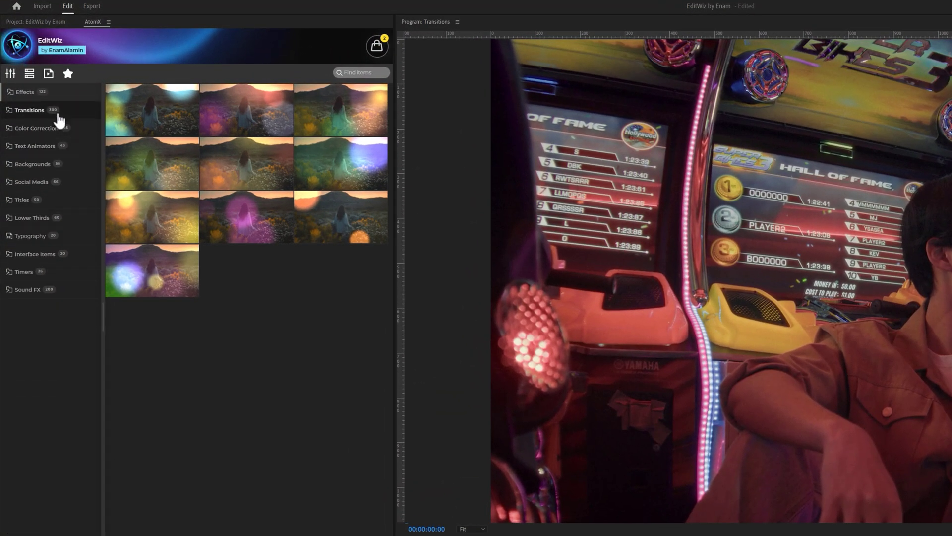
# Expand Transitions > Optic to show the zoom transition presets
pyautogui.click(58, 115)
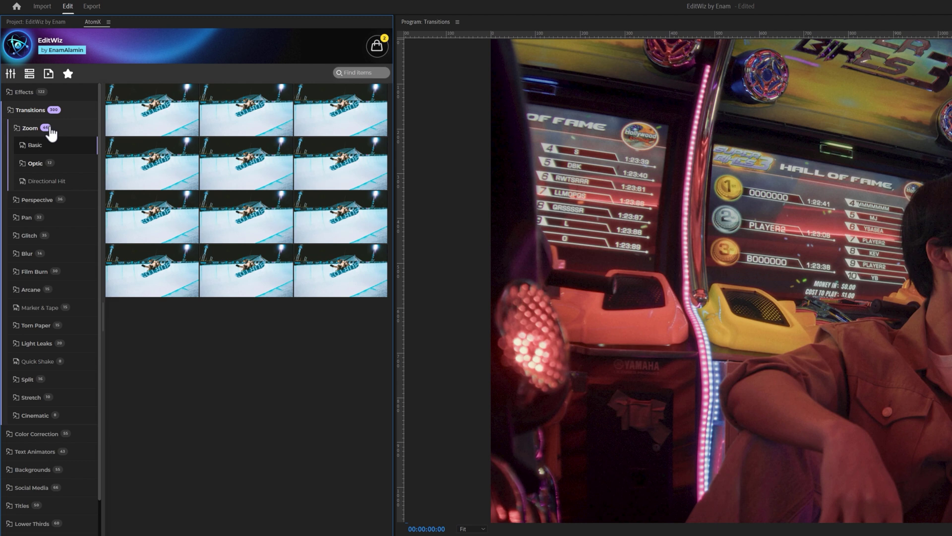
pyautogui.click(58, 169)
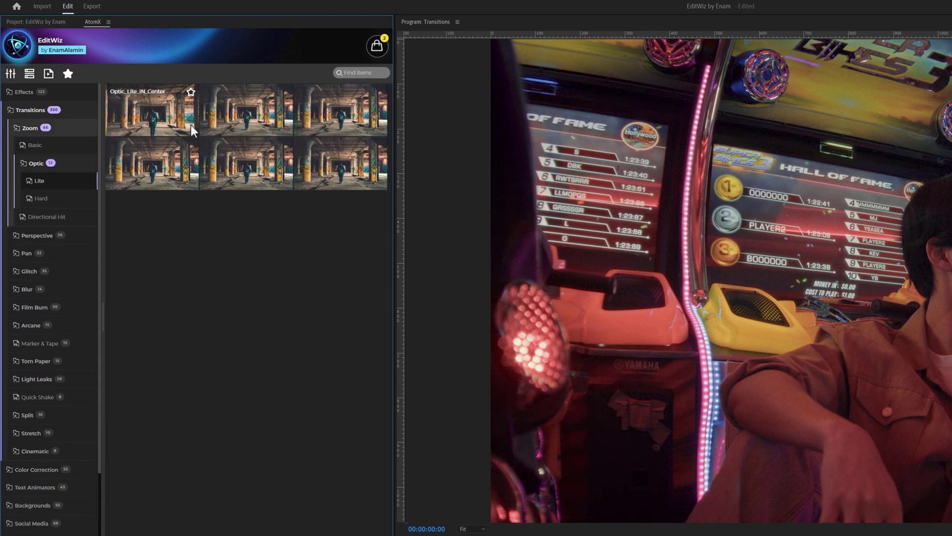
pyautogui.moveTo(234, 122)
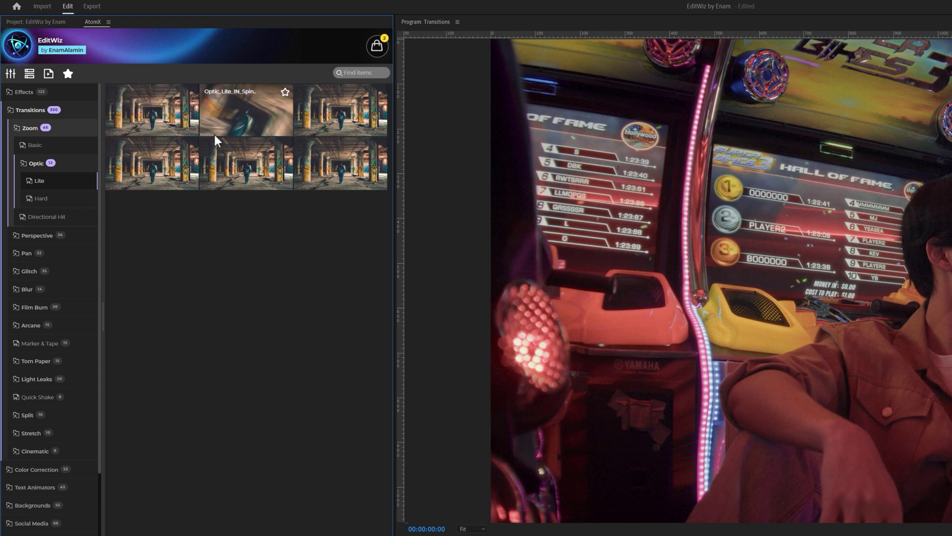
pyautogui.moveTo(179, 170)
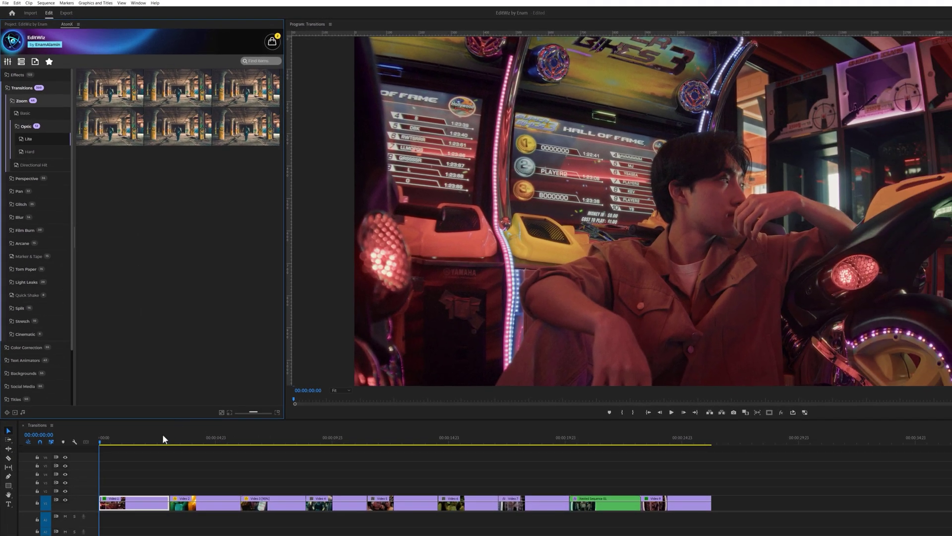
# Apply the Optic Lite OUT transition at the cut into Video 2 and preview it
pyautogui.click(166, 438)
pyautogui.moveTo(166, 437); pyautogui.dragTo(171, 438)
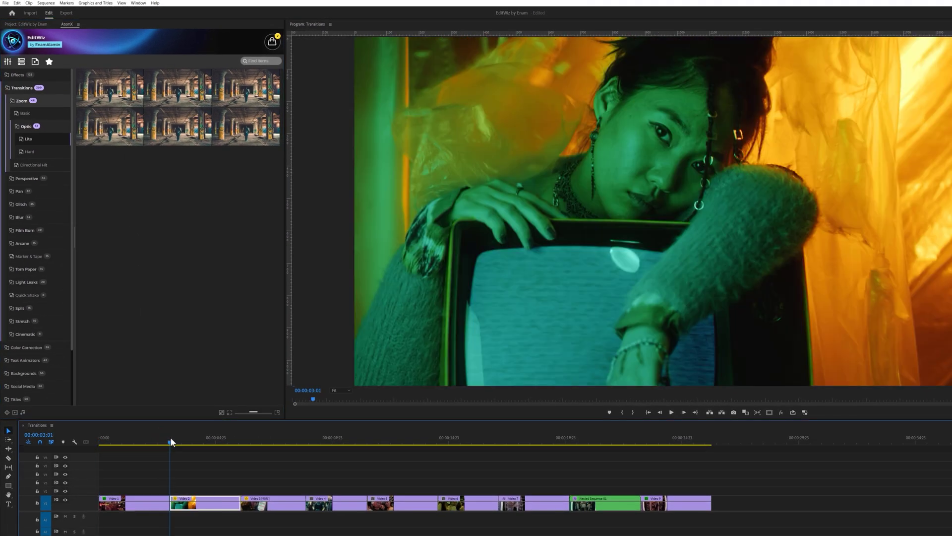
pyautogui.click(121, 141)
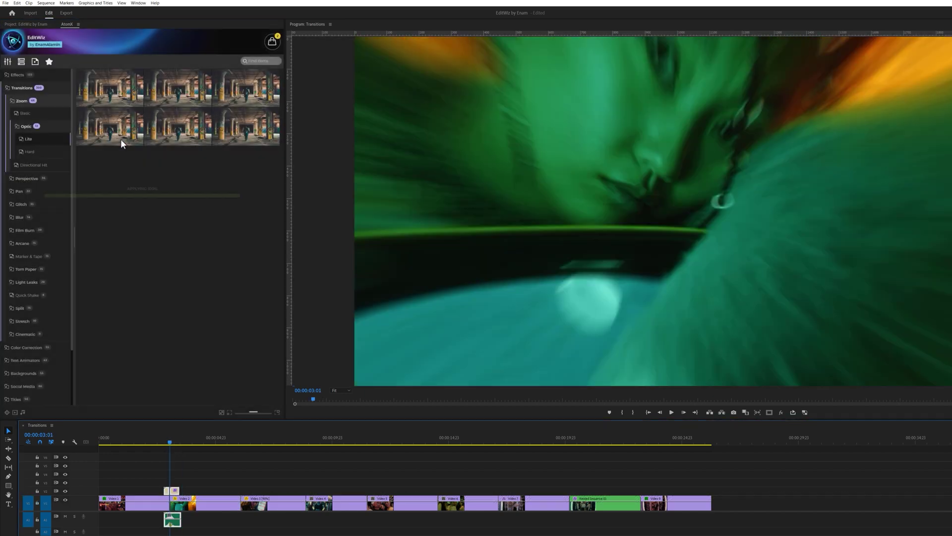
pyautogui.click(152, 439)
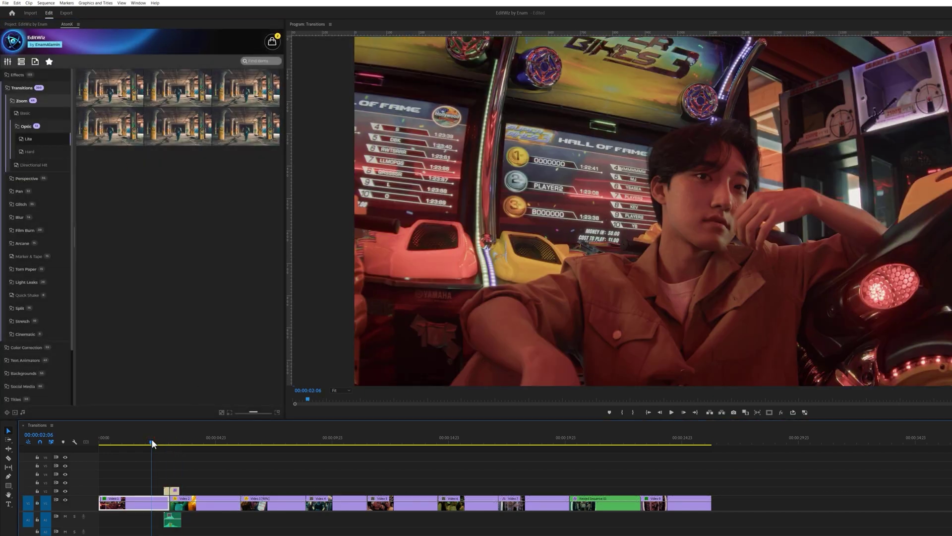
pyautogui.press('space')
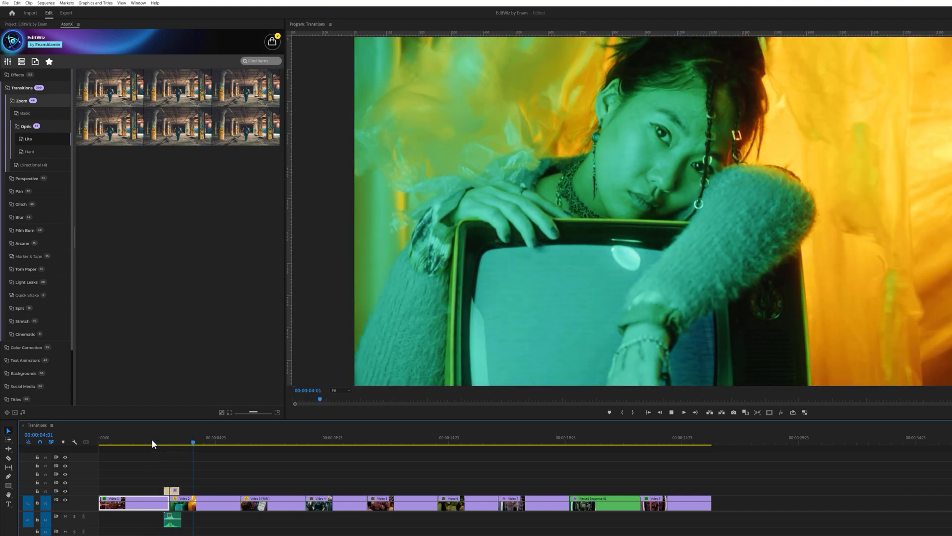
pyautogui.click(151, 438)
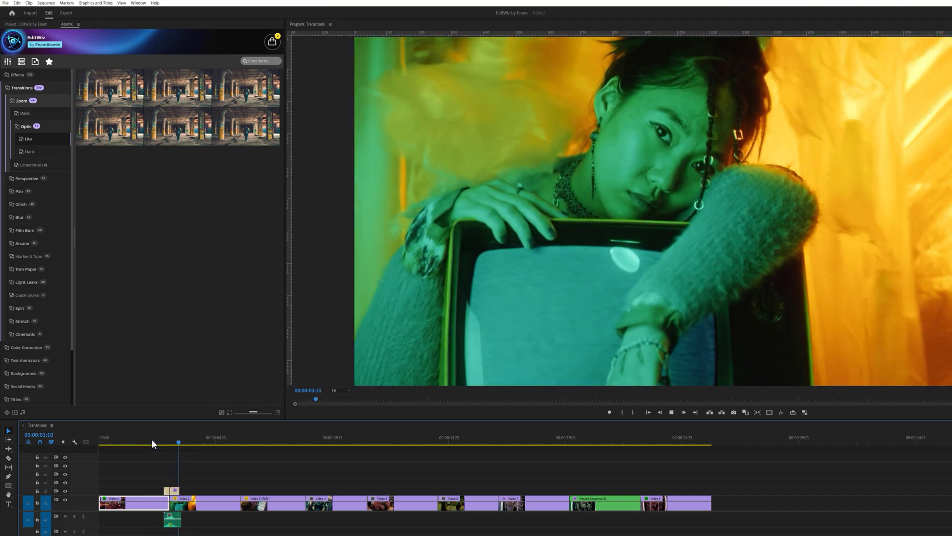
pyautogui.press('space')
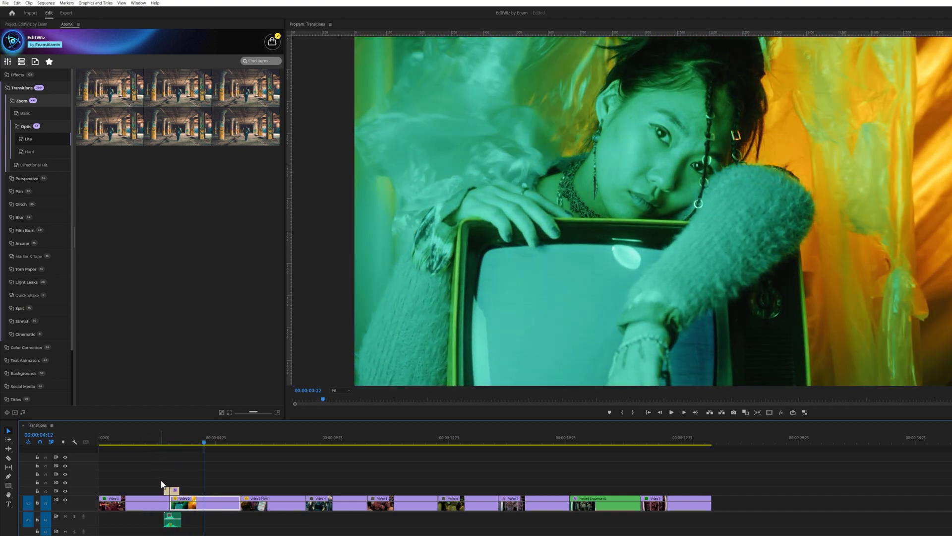
# Move the transition to the next cut and play it back
pyautogui.moveTo(169, 490); pyautogui.dragTo(248, 491)
pyautogui.click(230, 438)
pyautogui.press('space')
pyautogui.click(229, 438)
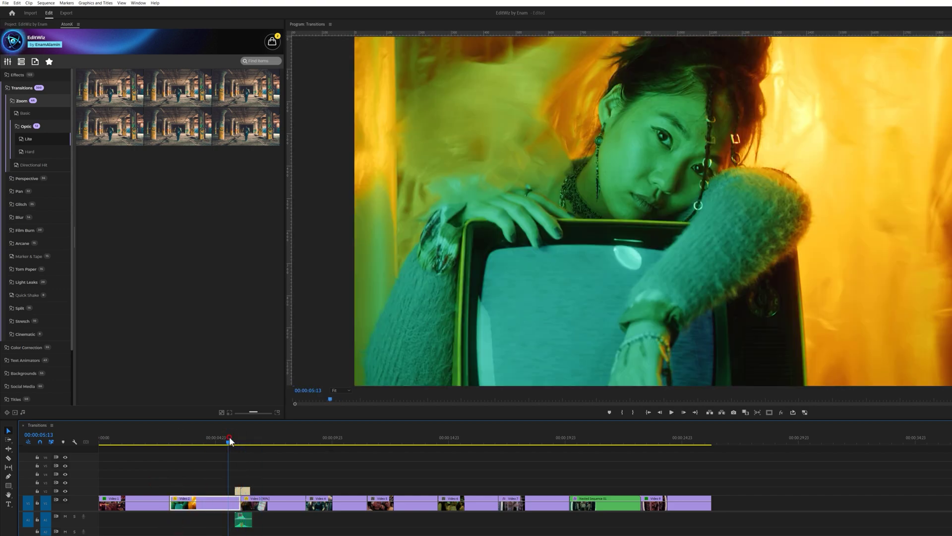
pyautogui.press('space')
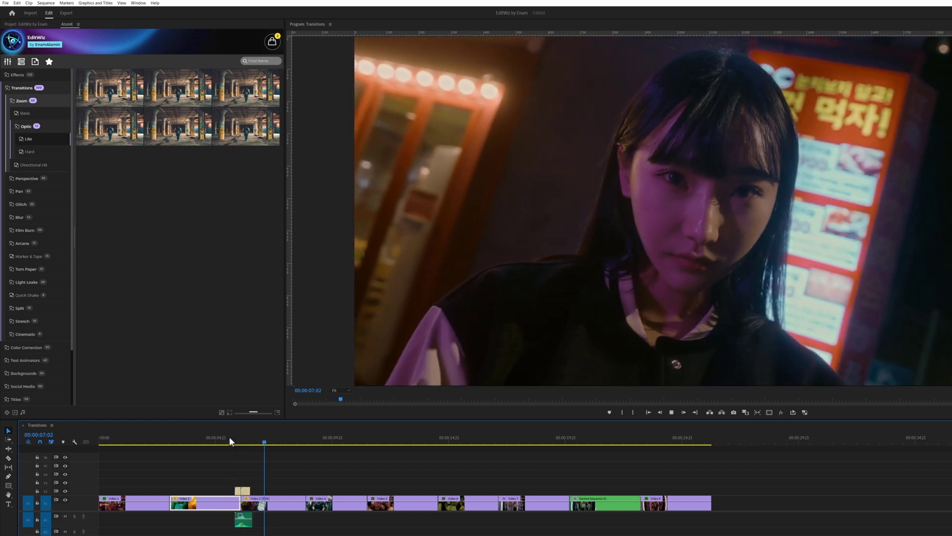
pyautogui.press('space')
# Drag the Optic Lite zoom transition onto the Video 2 cut and preview it
pyautogui.click(243, 519)
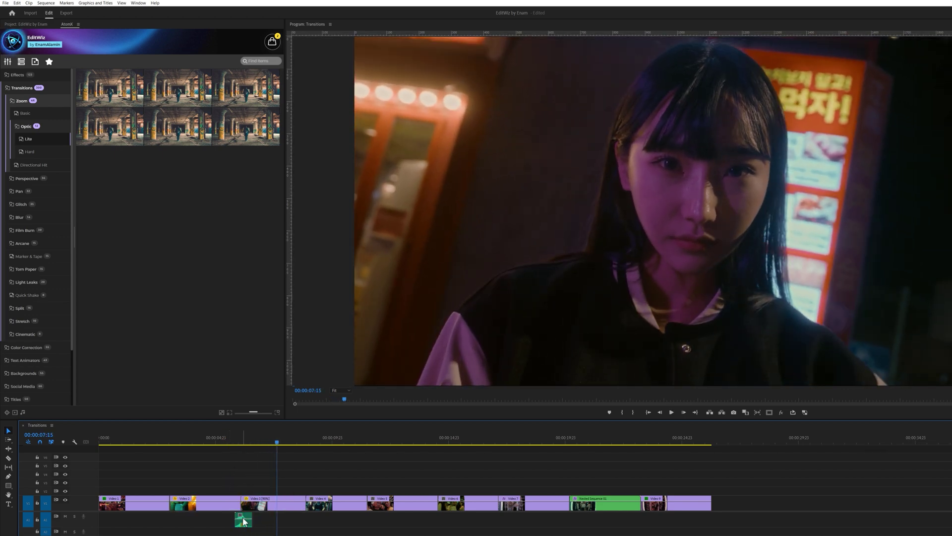
pyautogui.click(169, 442)
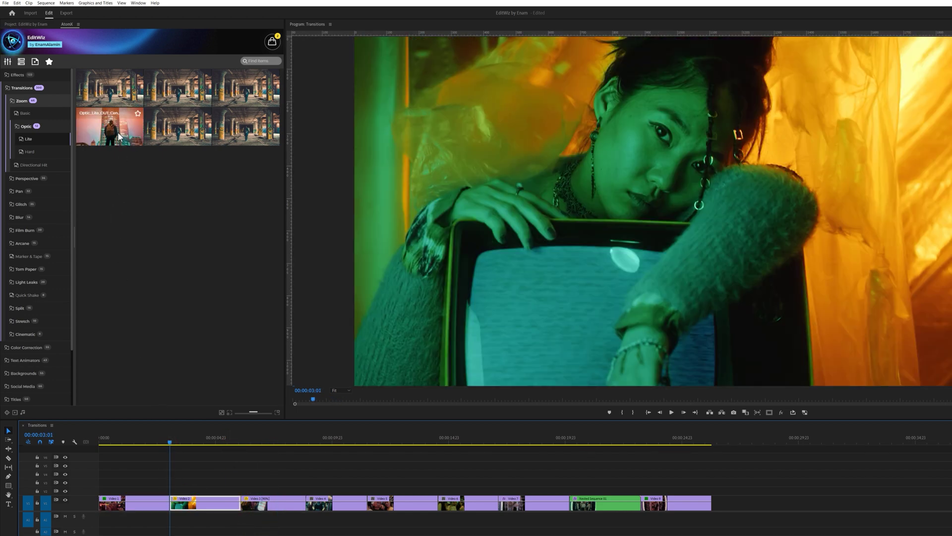
pyautogui.moveTo(119, 136); pyautogui.dragTo(170, 493)
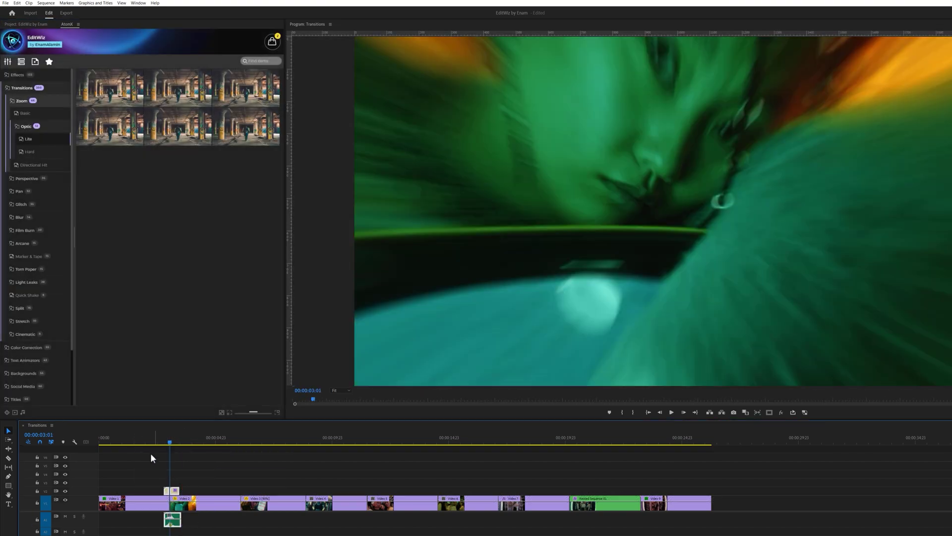
pyautogui.click(144, 442)
pyautogui.press('space')
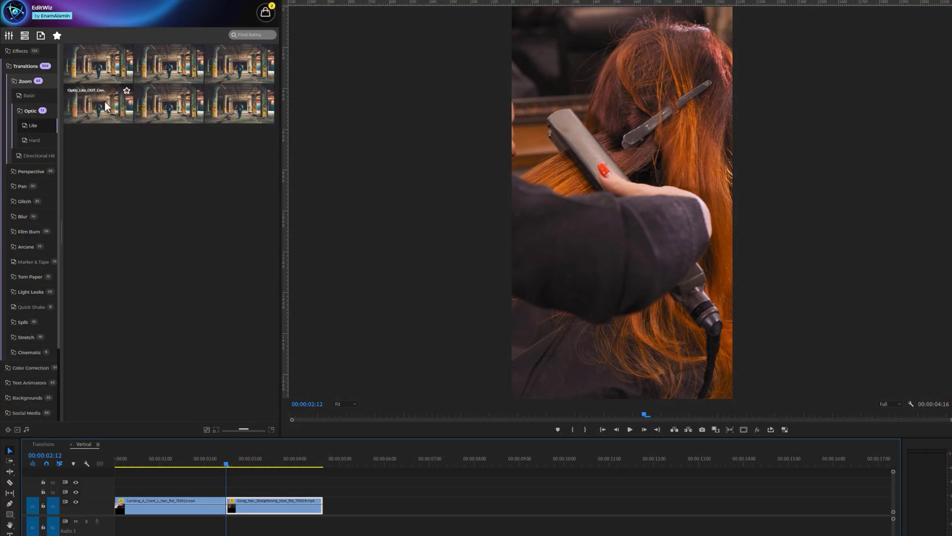
# Apply Optic Lite zoom at the cut between the two hair clips and replay it
pyautogui.click(105, 102)
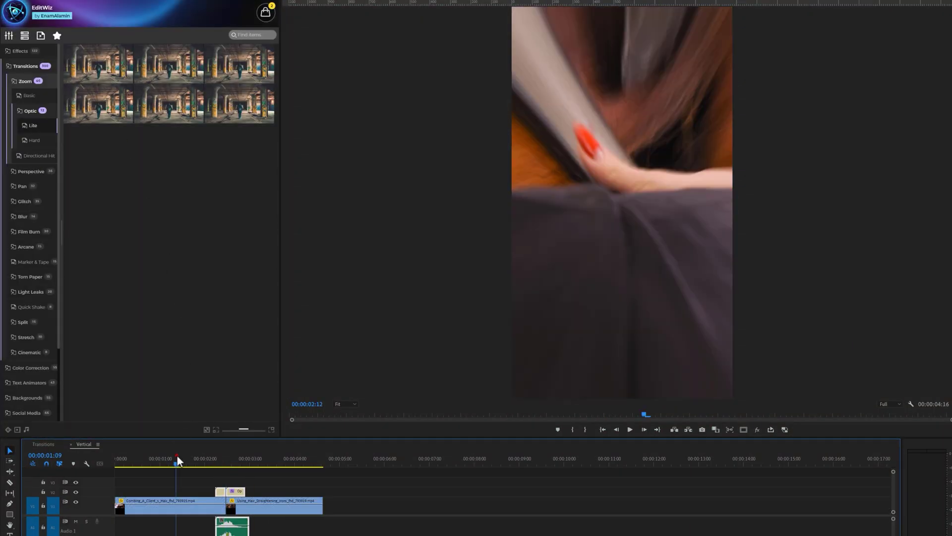
pyautogui.press('space')
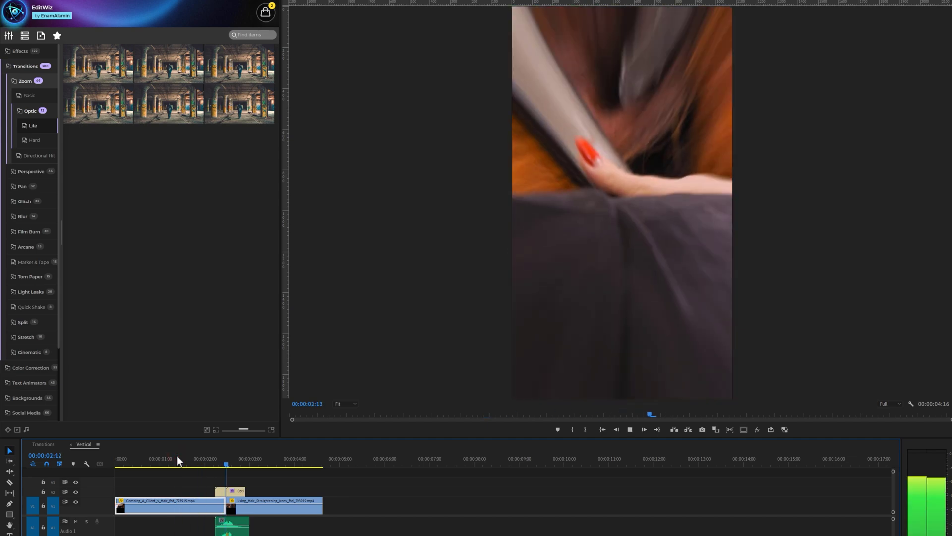
pyautogui.click(194, 457)
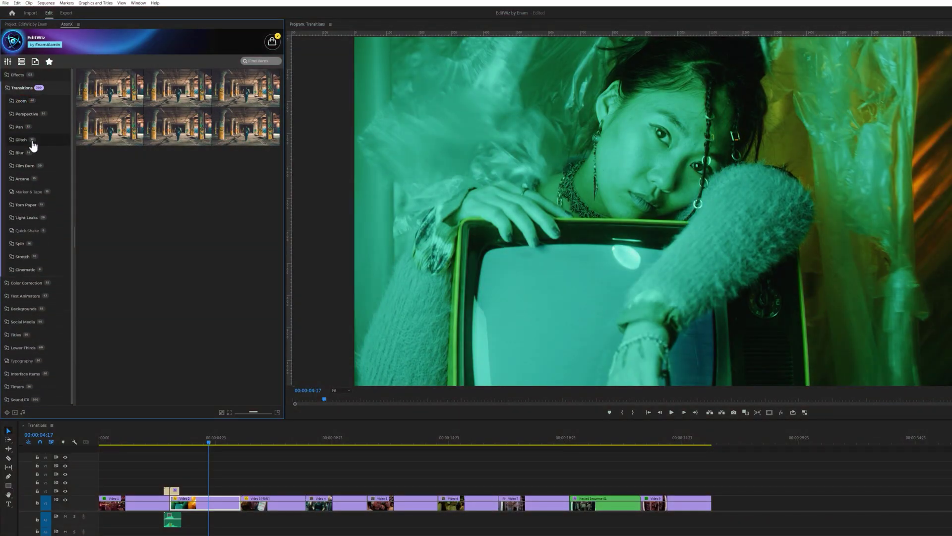
# Apply a Glitch > Bad TV transition at the Video 3 cut and preview it
pyautogui.click(22, 140)
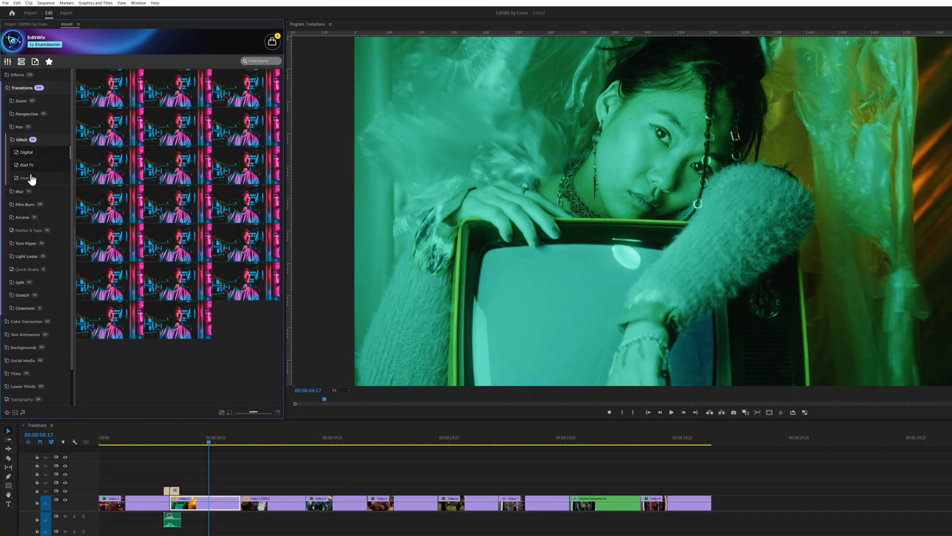
pyautogui.click(32, 167)
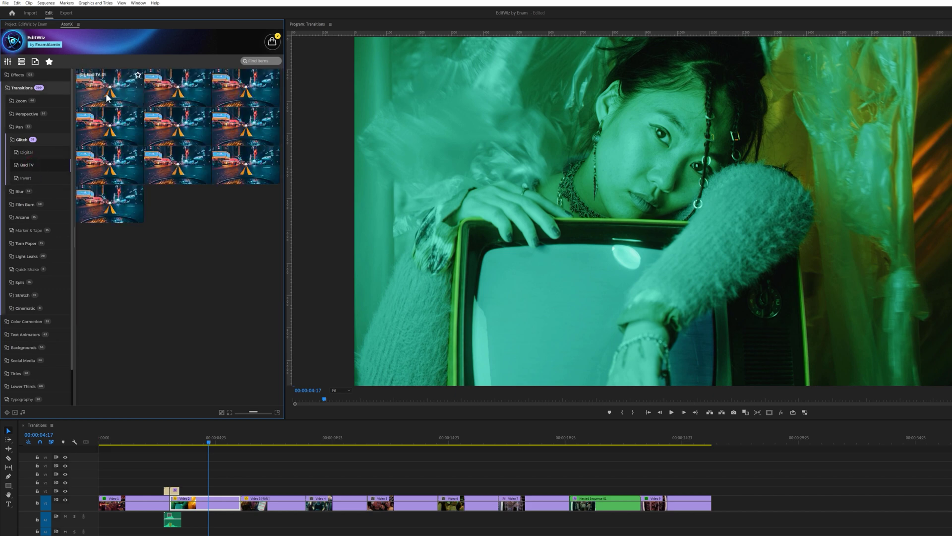
pyautogui.moveTo(172, 93)
pyautogui.click(241, 442)
pyautogui.click(187, 93)
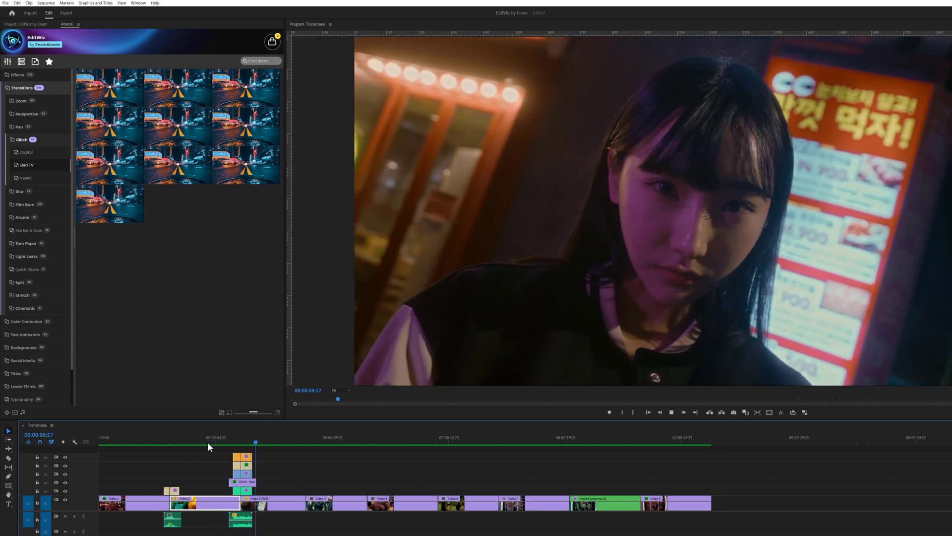
pyautogui.press('space')
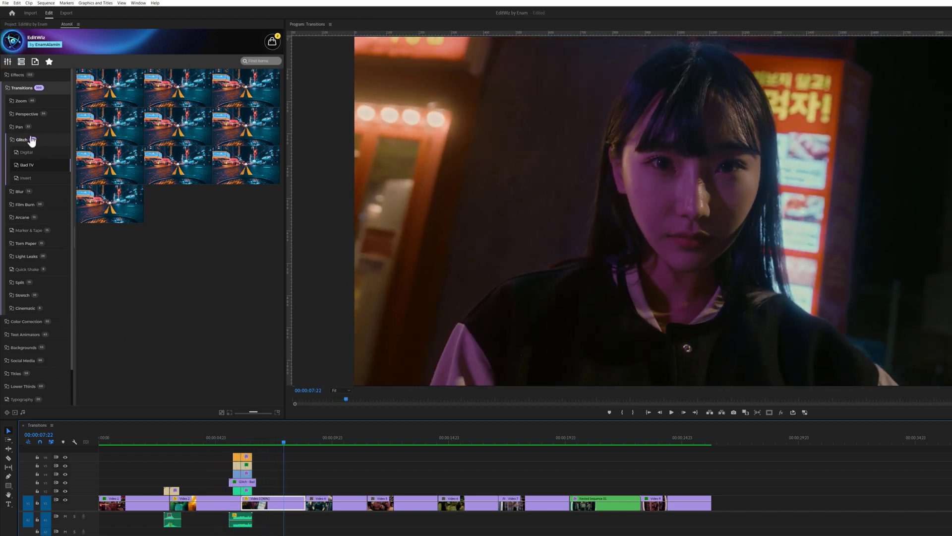
# Apply a Blur > Simple Blur transition at the Video 4 cut and preview it from 00:00:08:06
pyautogui.click(22, 139)
pyautogui.click(20, 153)
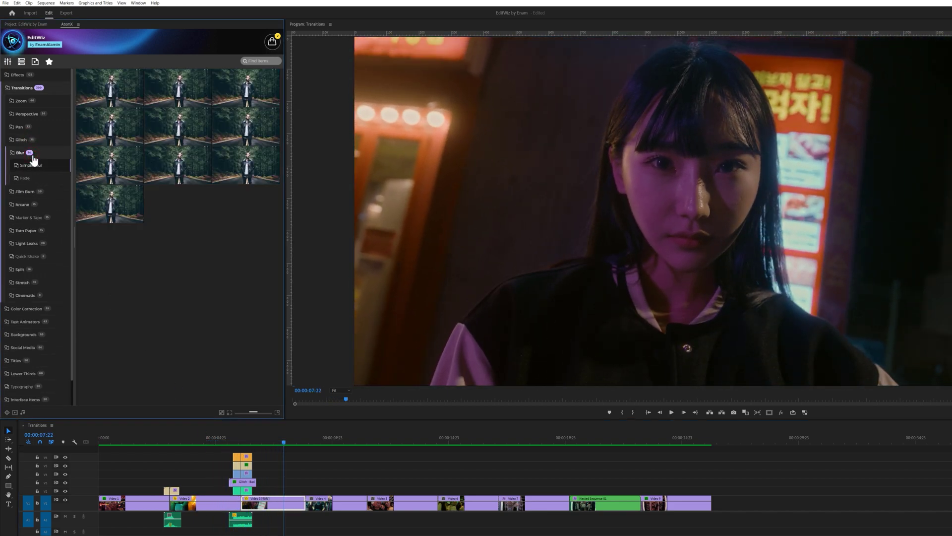
pyautogui.moveTo(102, 98)
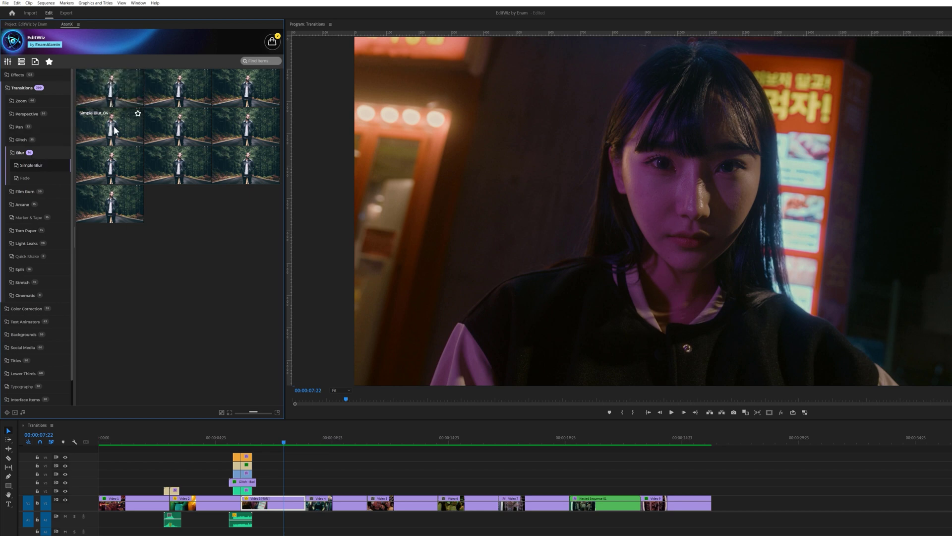
pyautogui.moveTo(180, 134)
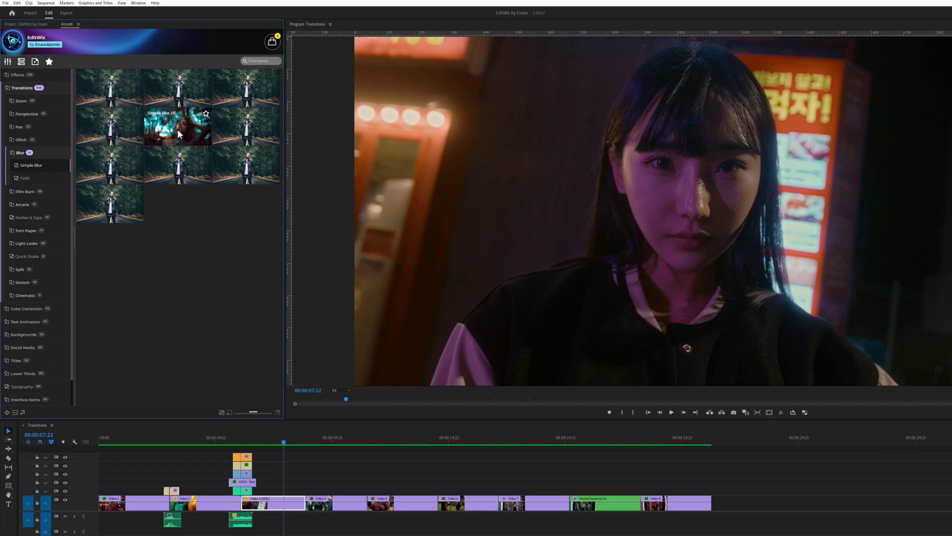
pyautogui.moveTo(301, 440); pyautogui.dragTo(306, 441)
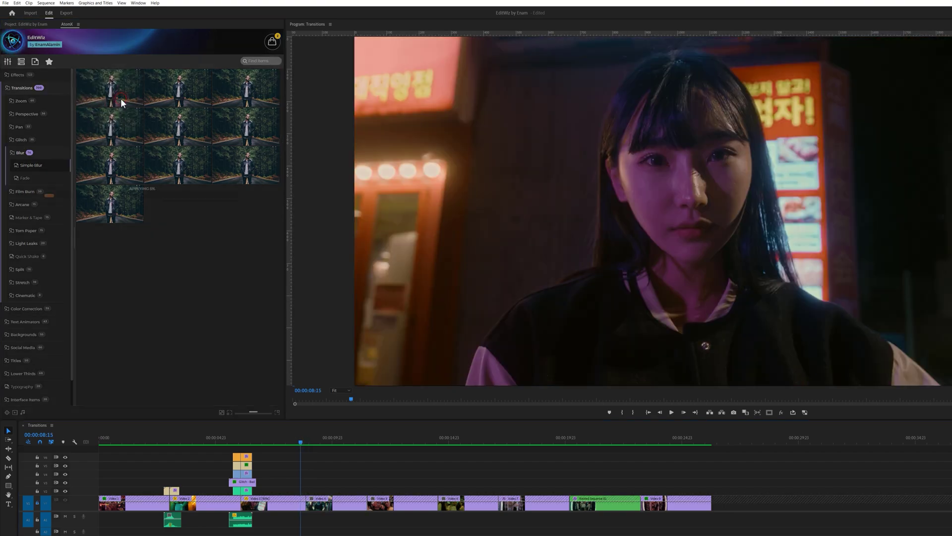
pyautogui.click(120, 98)
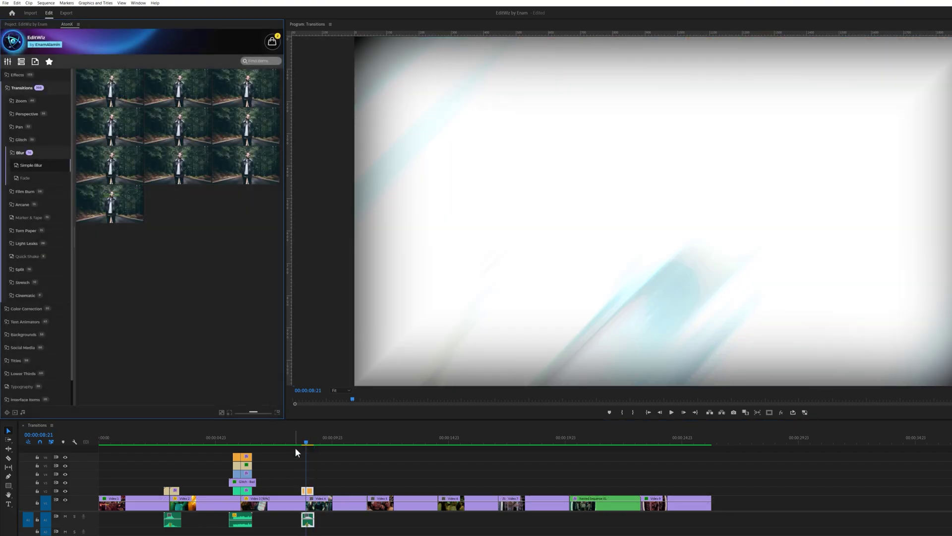
pyautogui.click(292, 442)
pyautogui.press('space')
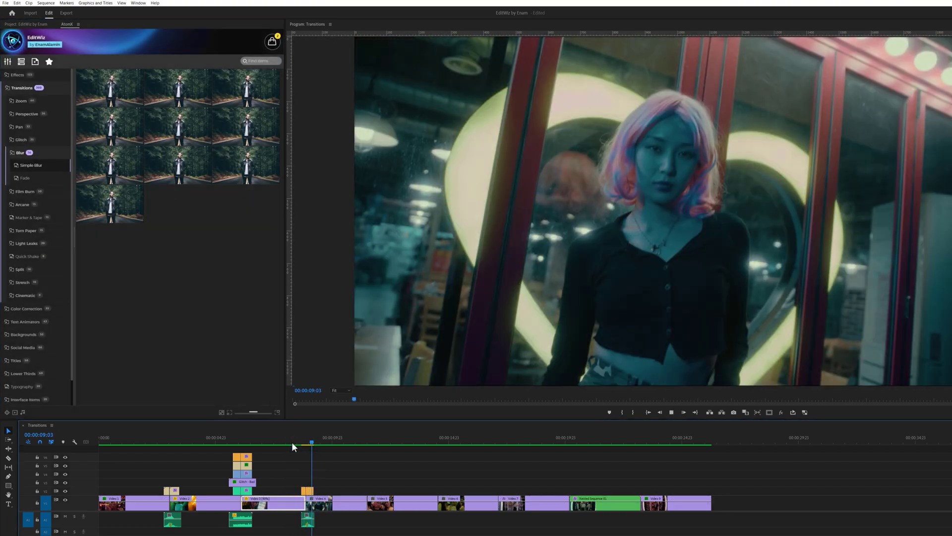
pyautogui.click(292, 442)
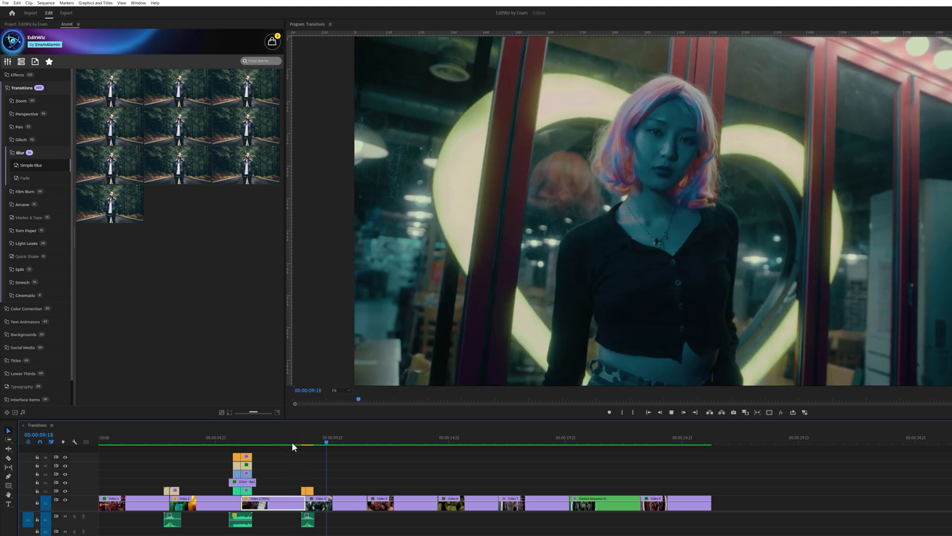
pyautogui.press('space')
pyautogui.click(45, 155)
# Apply FilmBurn Simple 07 at the 00:00:11:12 cut and preview the film burn
pyautogui.click(45, 166)
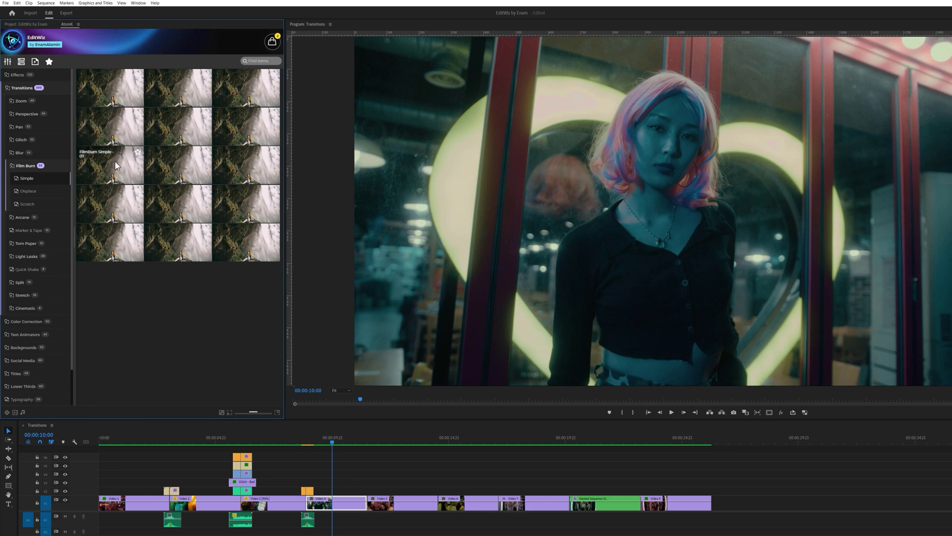
pyautogui.click(367, 442)
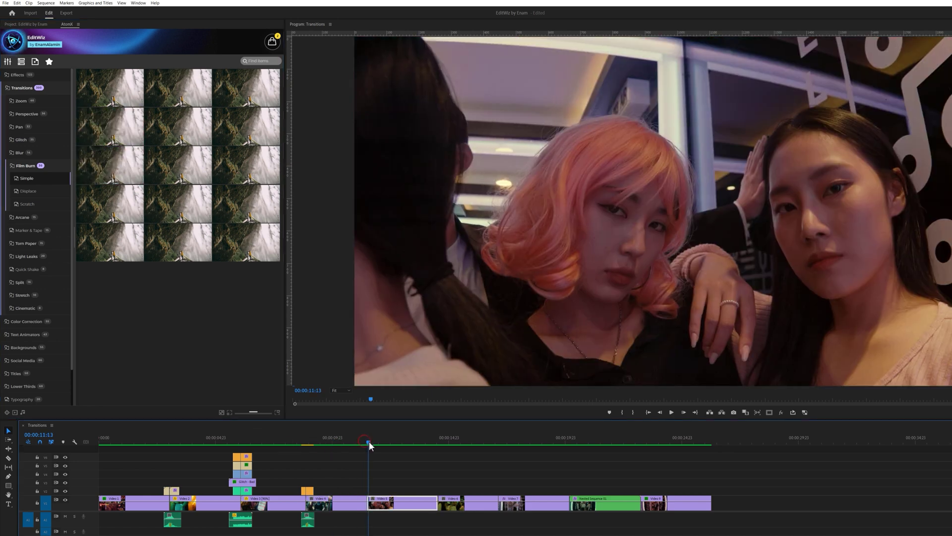
pyautogui.click(122, 167)
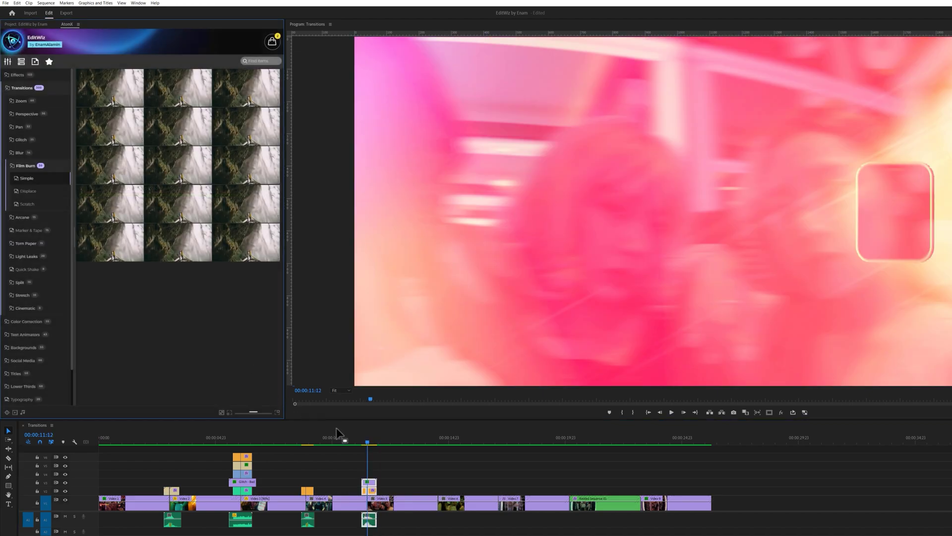
pyautogui.click(340, 440)
pyautogui.press('space')
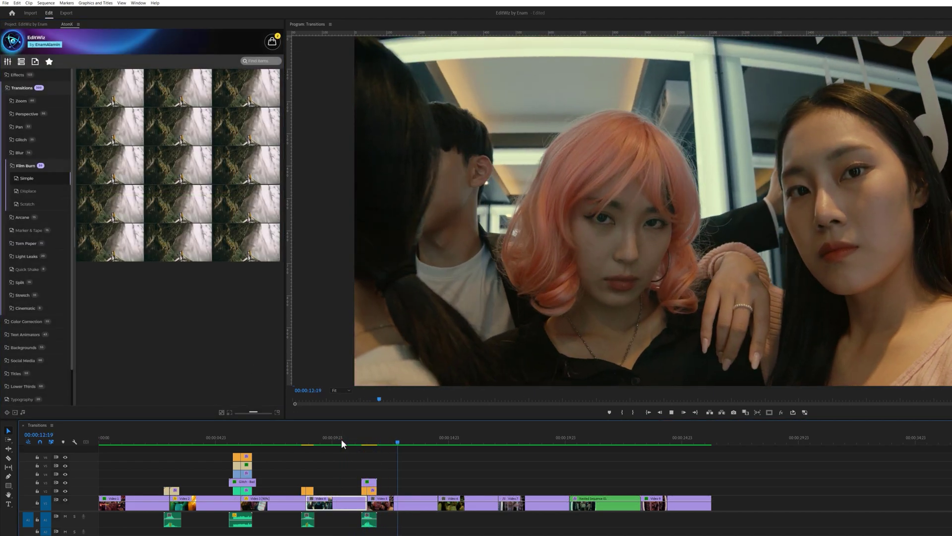
pyautogui.press('Up')
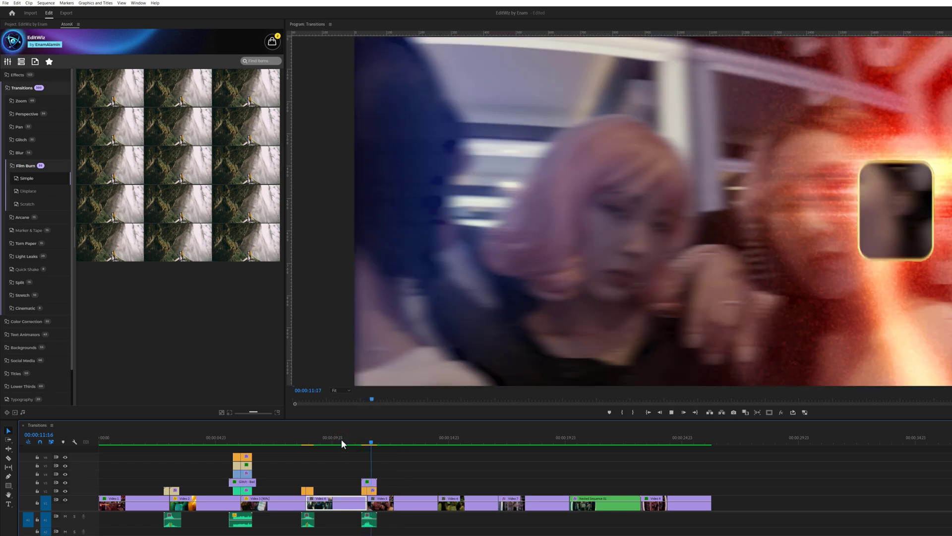
pyautogui.press('space')
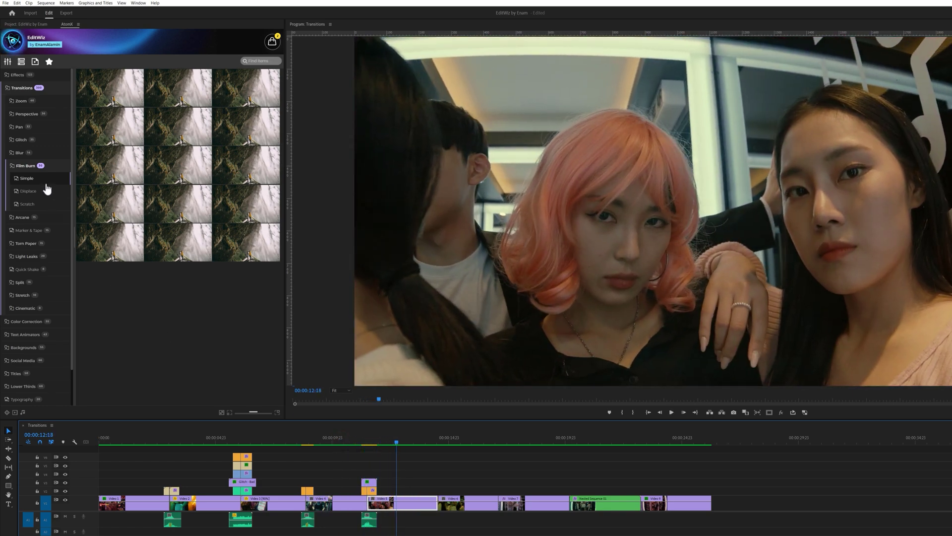
# Apply Arcane Fast - 04 at the 00:00:14:13 cut and play it back
pyautogui.click(38, 168)
pyautogui.click(31, 181)
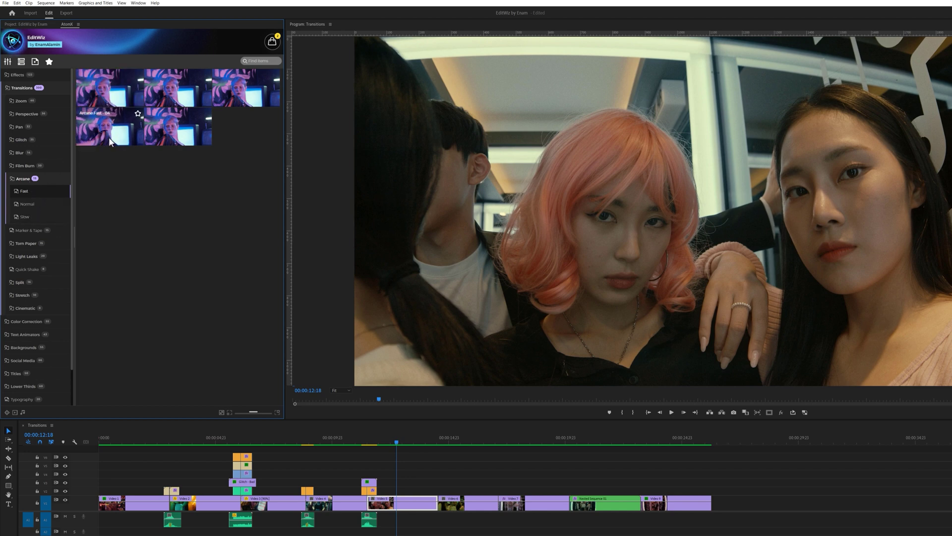
pyautogui.moveTo(432, 439); pyautogui.dragTo(439, 441)
pyautogui.click(123, 140)
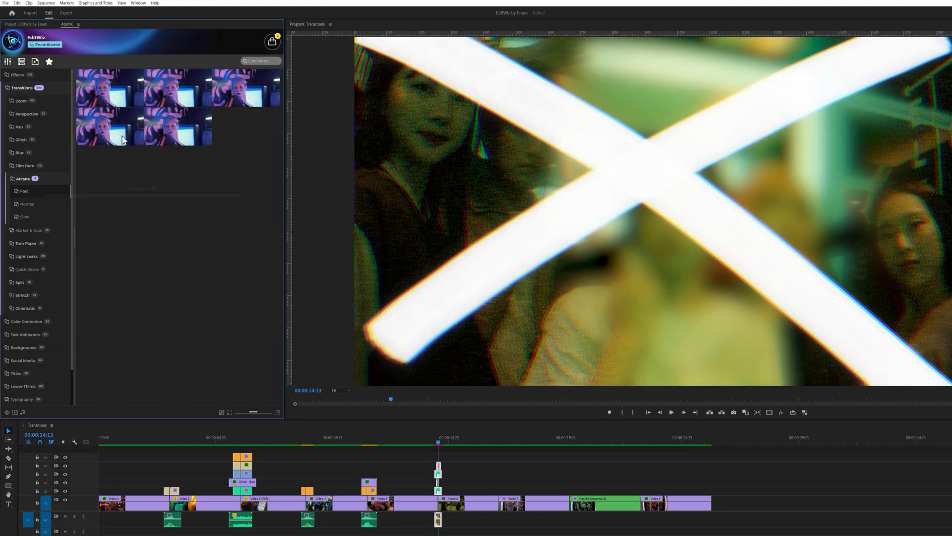
pyautogui.press('space')
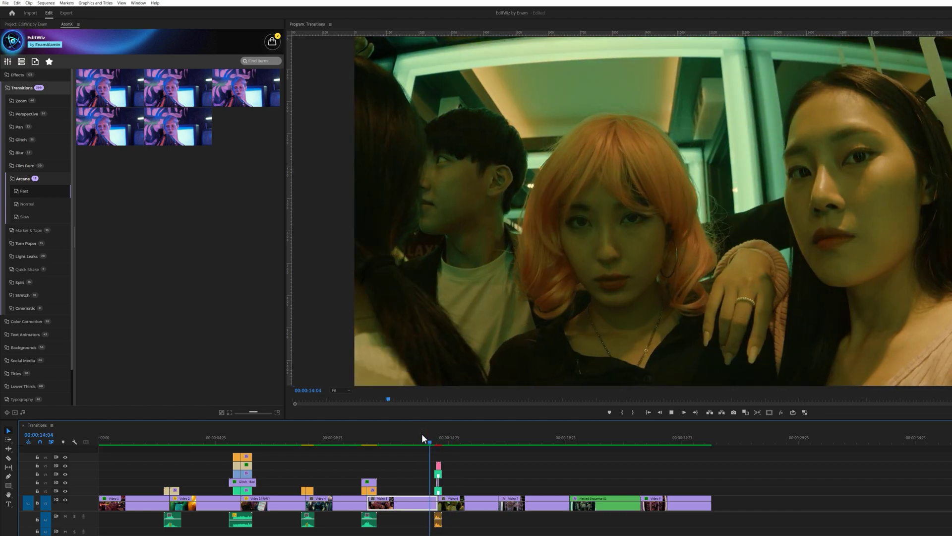
pyautogui.press('space')
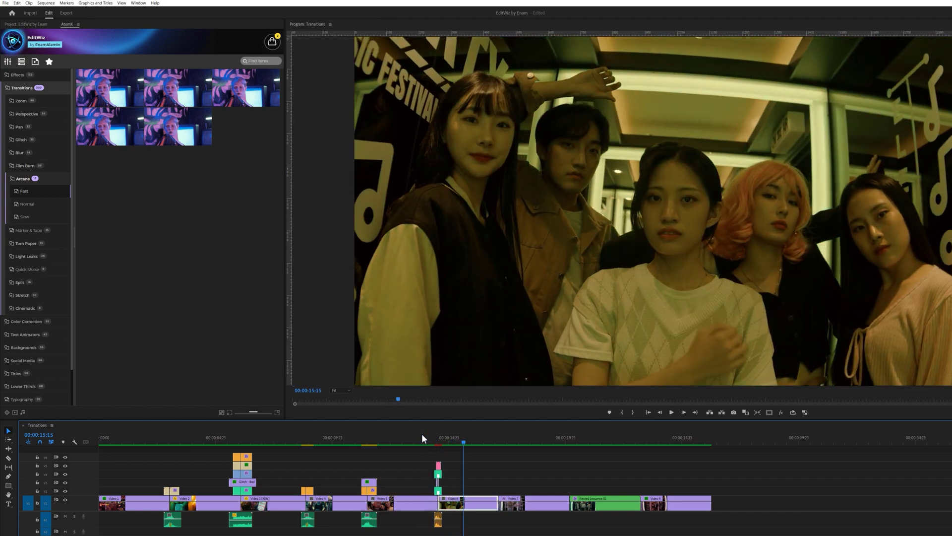
# Apply the first Arcane Slow preset at the cut near 00:00:14:03 and preview it
pyautogui.click(41, 204)
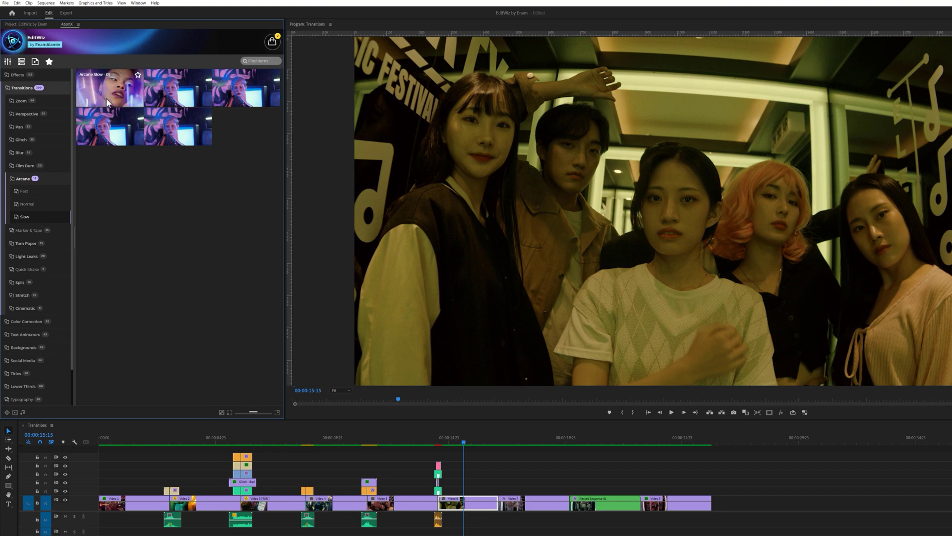
pyautogui.click(410, 463)
pyautogui.click(438, 438)
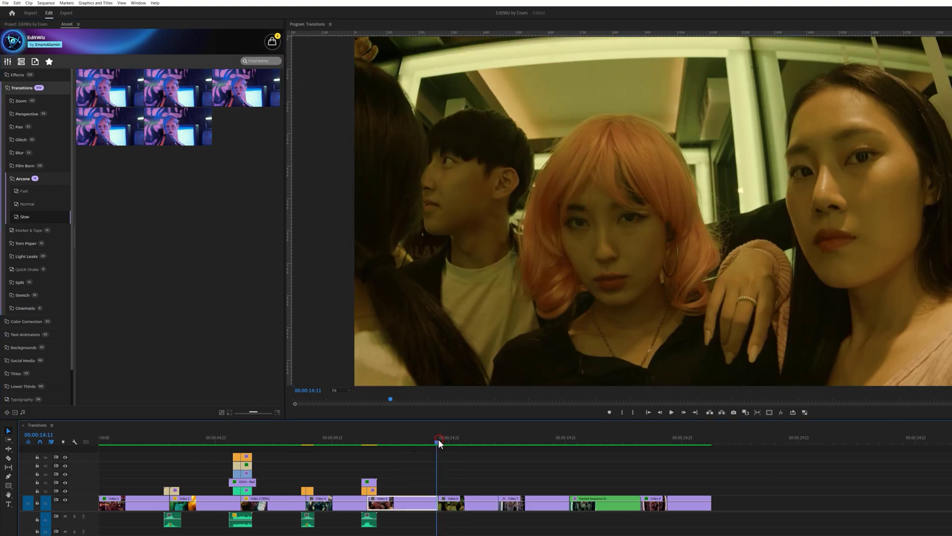
pyautogui.click(123, 94)
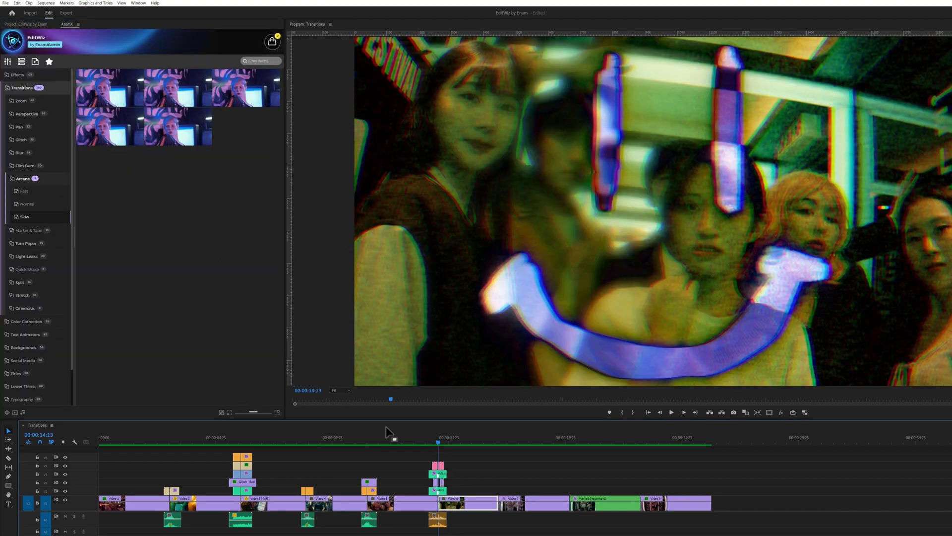
pyautogui.click(402, 438)
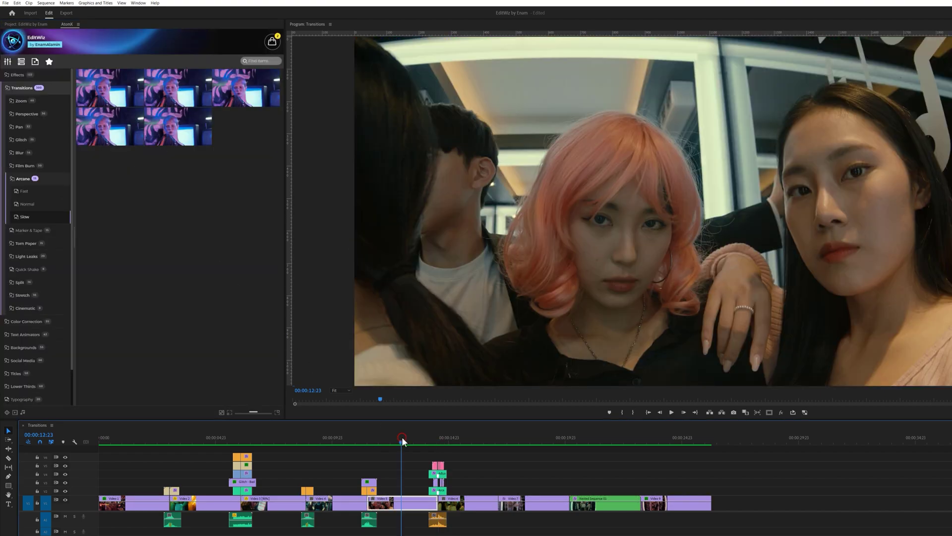
pyautogui.press('space')
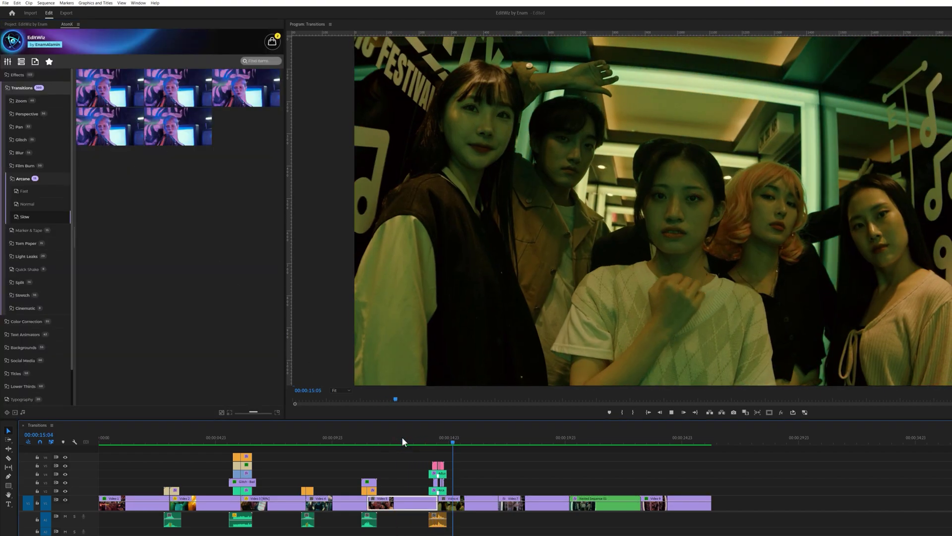
pyautogui.click(412, 438)
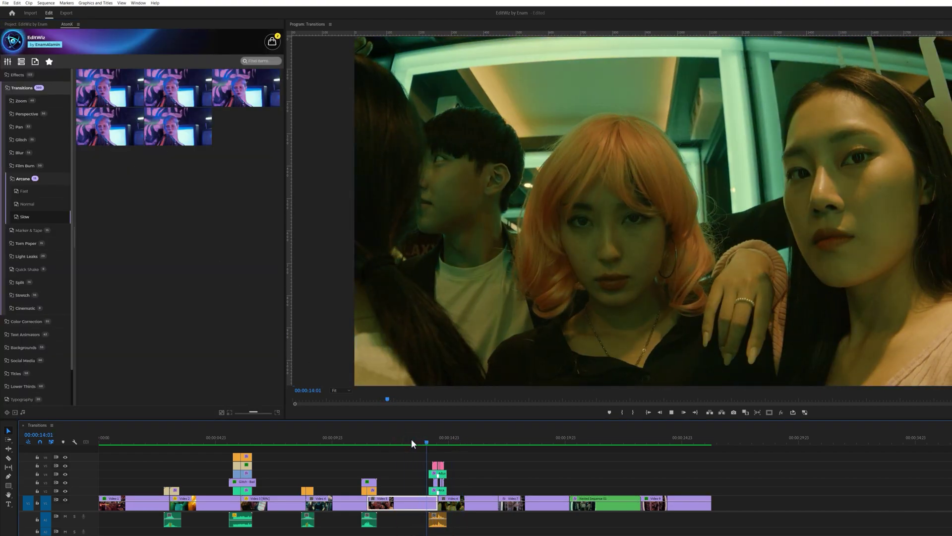
pyautogui.press('space')
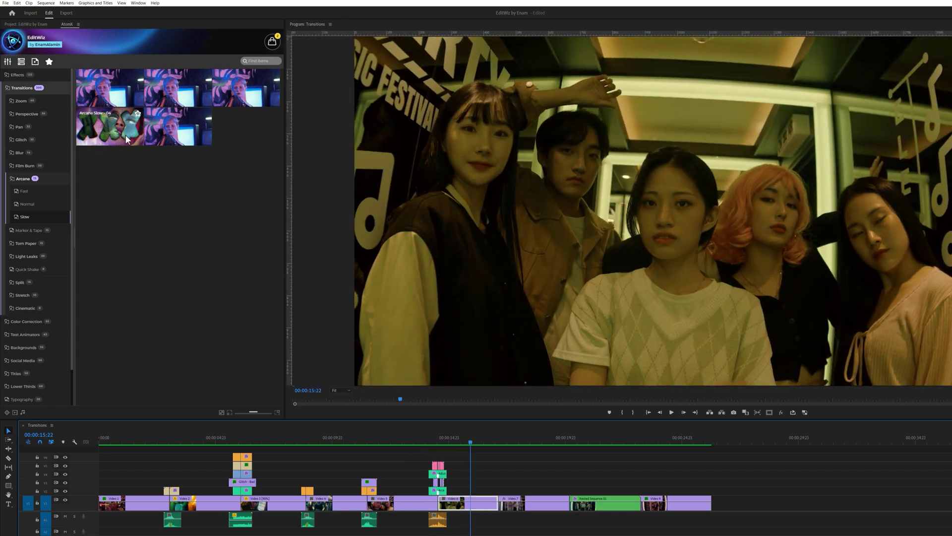
# Apply another Arcane Slow preset at the cut and rewatch it
pyautogui.click(440, 440)
pyautogui.click(130, 138)
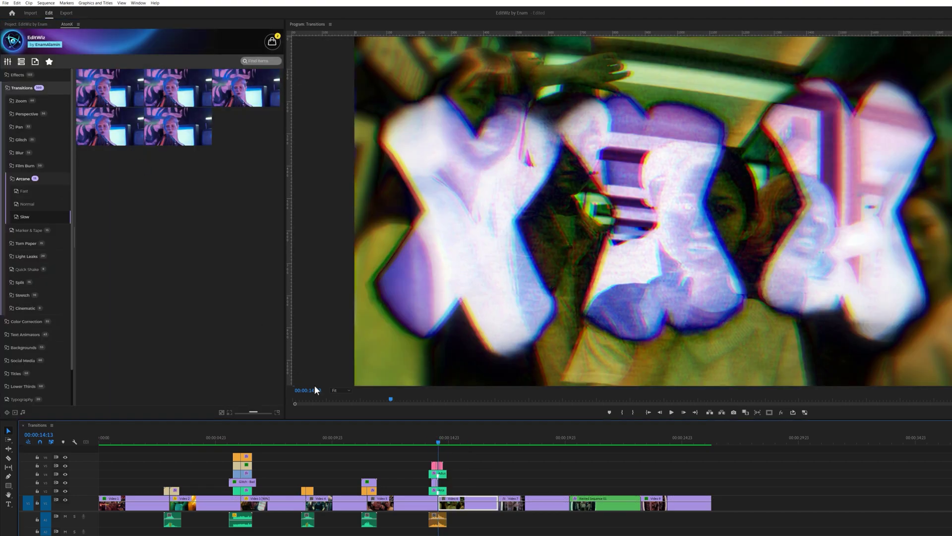
pyautogui.click(409, 440)
pyautogui.press('space')
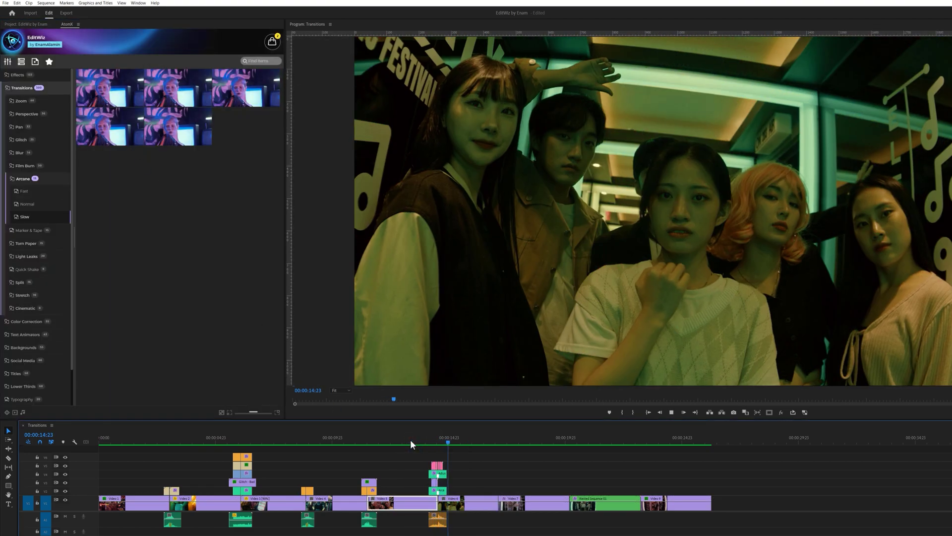
pyautogui.click(410, 440)
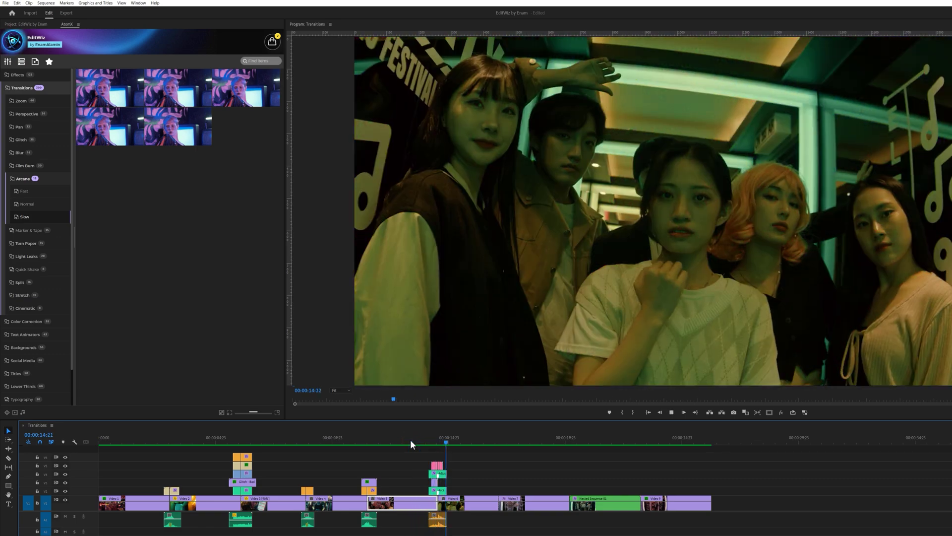
pyautogui.press('space')
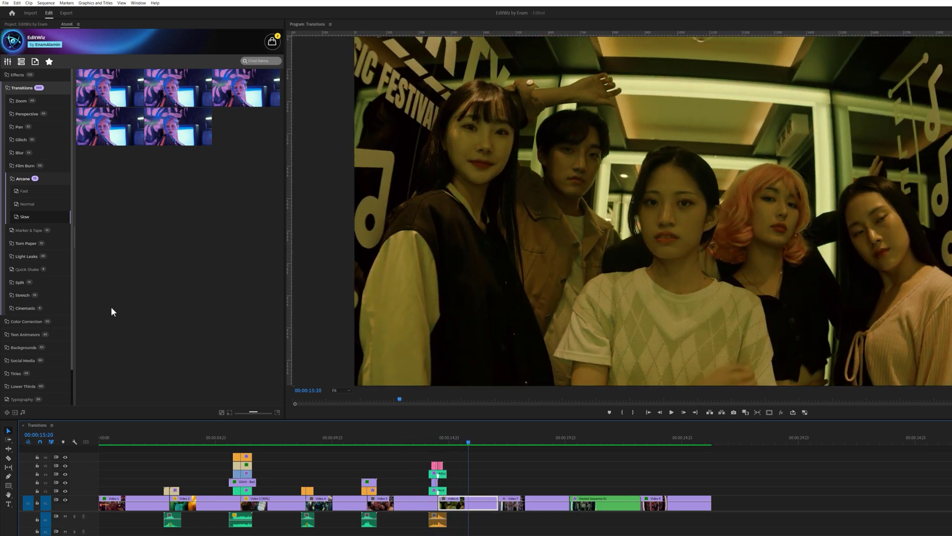
pyautogui.click(33, 179)
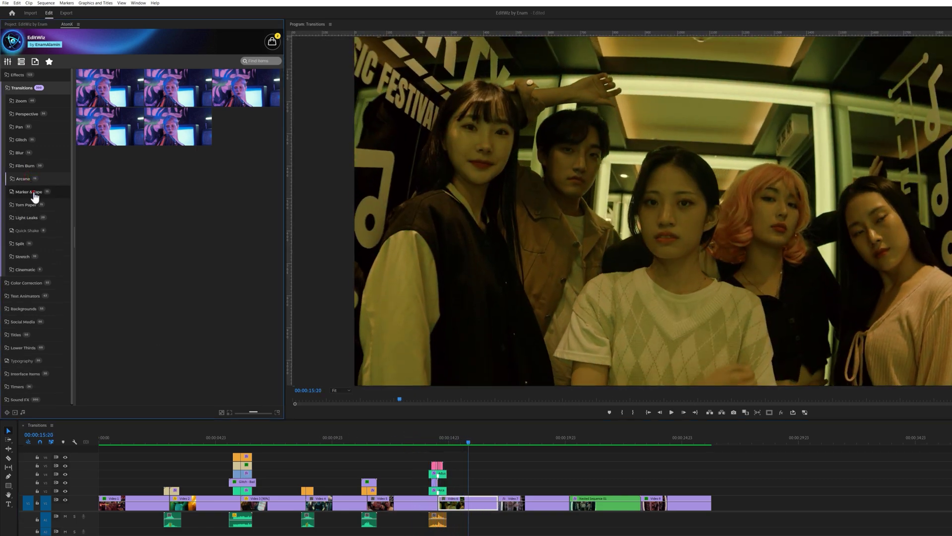
# Apply a Marker & Tape transition at the 17:03 cut into Video 7 and preview it
pyautogui.click(33, 192)
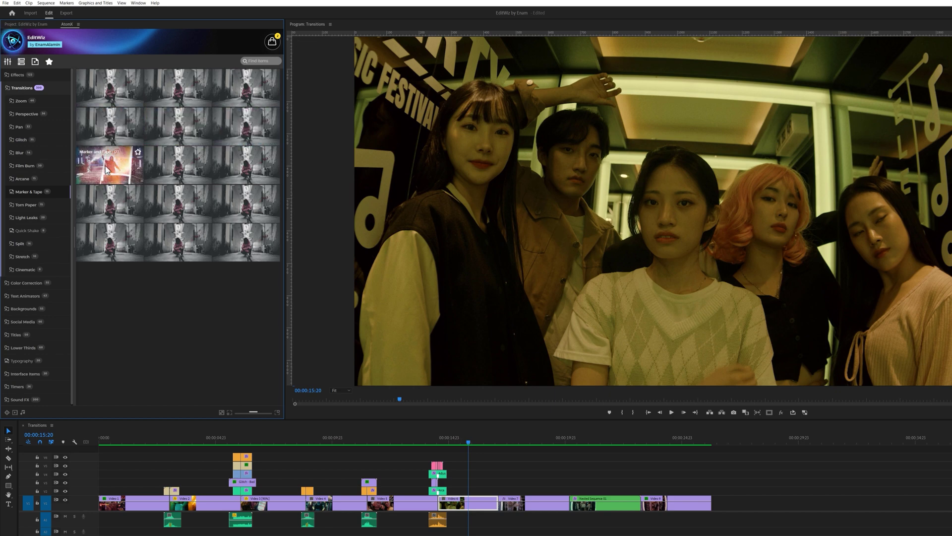
pyautogui.moveTo(489, 442); pyautogui.dragTo(499, 442)
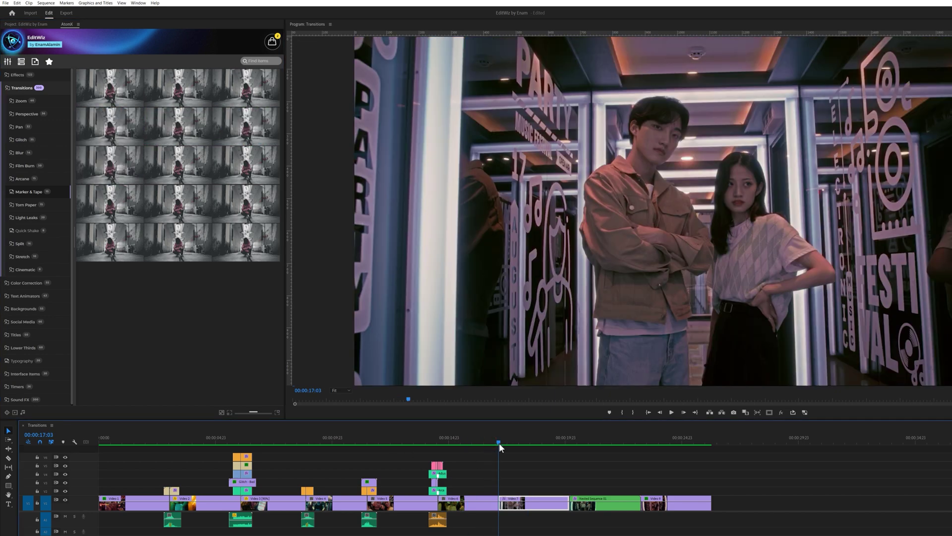
pyautogui.click(187, 94)
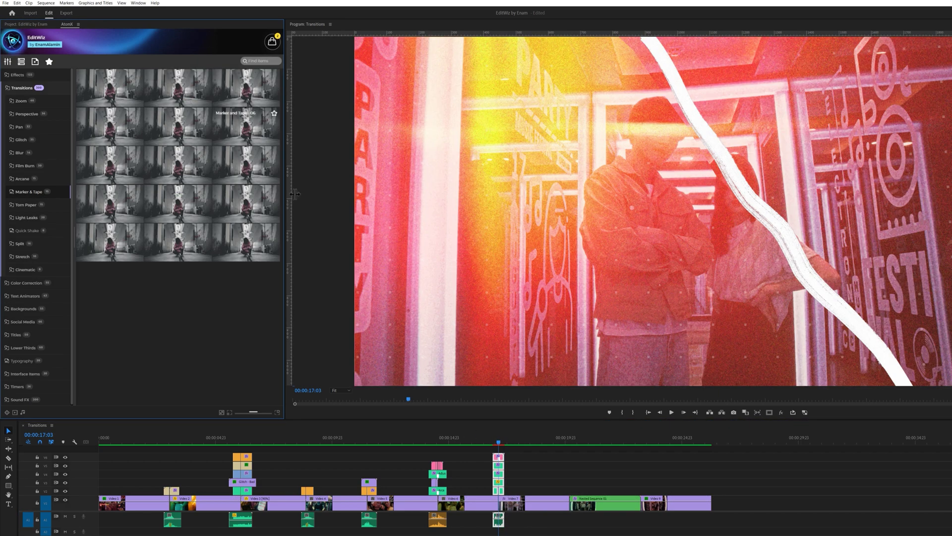
pyautogui.click(469, 437)
pyautogui.press('space')
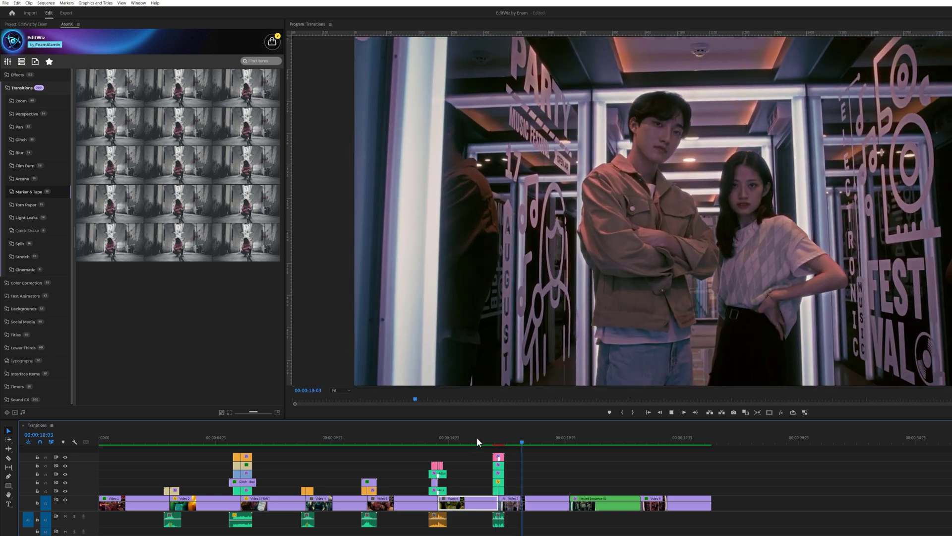
pyautogui.click(477, 437)
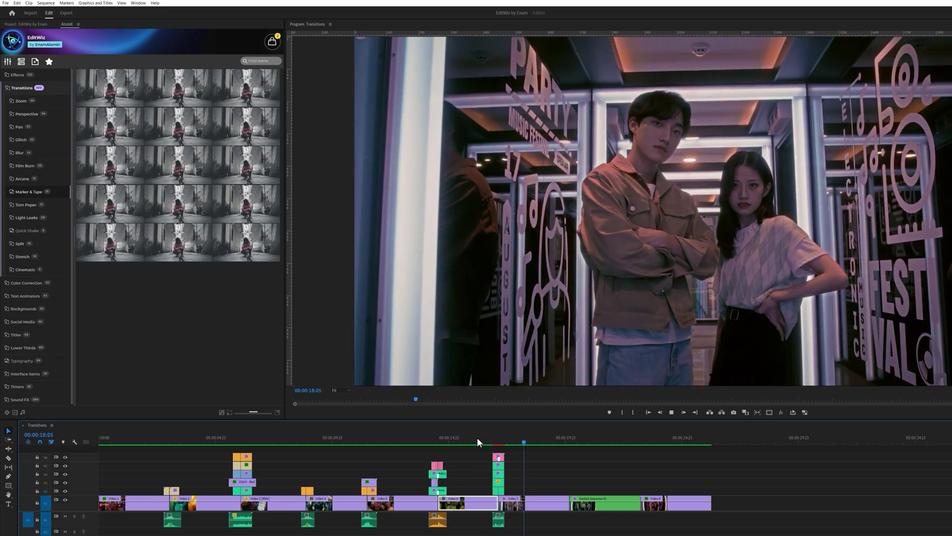
pyautogui.press('space')
# Apply a Fast Torn Paper transition at the cut at 20:04 and preview it
pyautogui.click(23, 207)
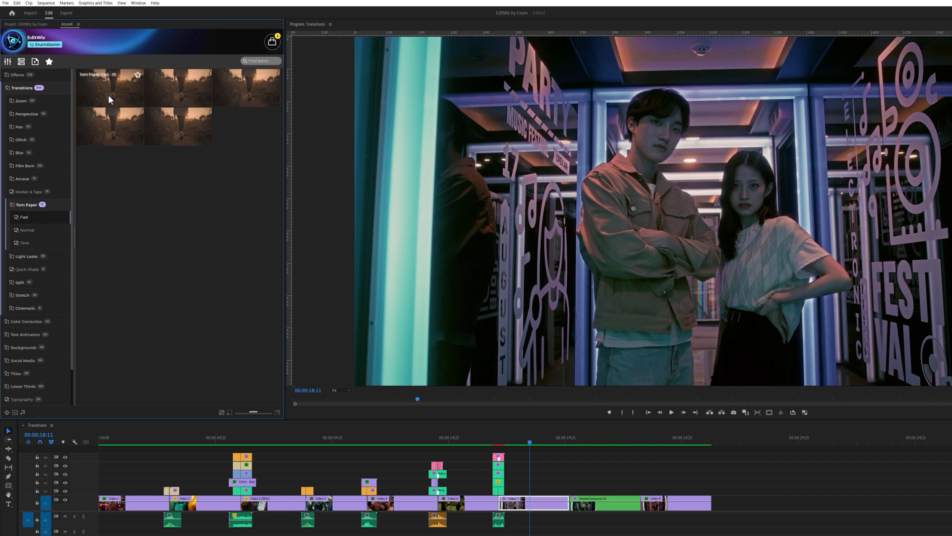
pyautogui.moveTo(116, 128)
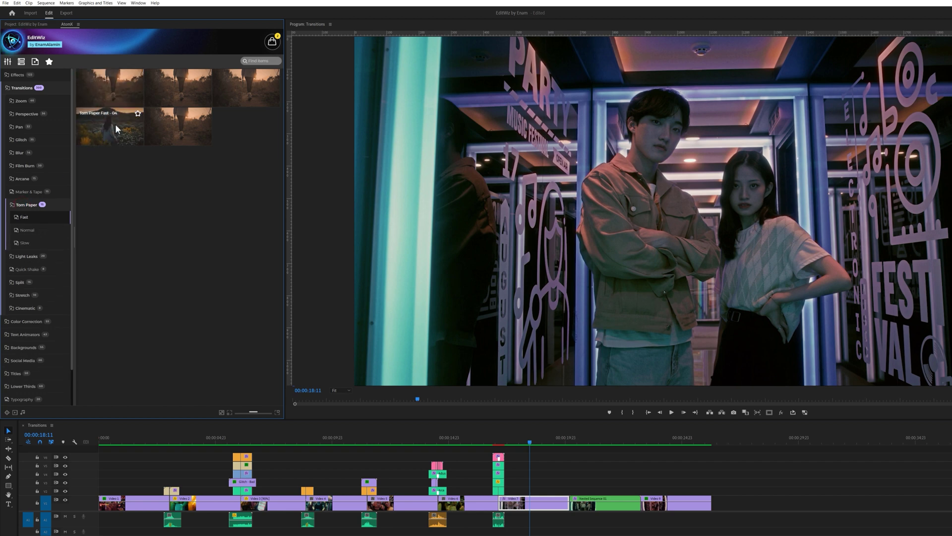
pyautogui.moveTo(174, 130)
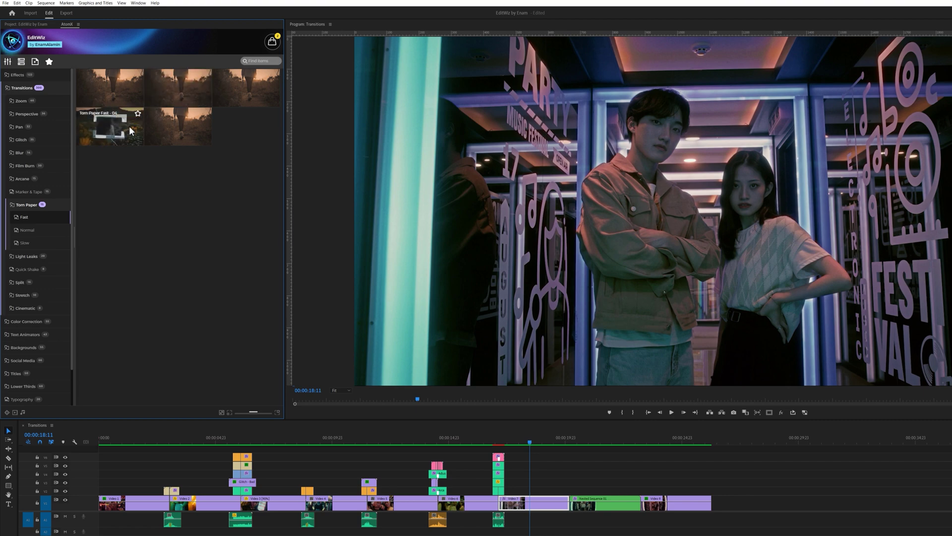
pyautogui.click(570, 443)
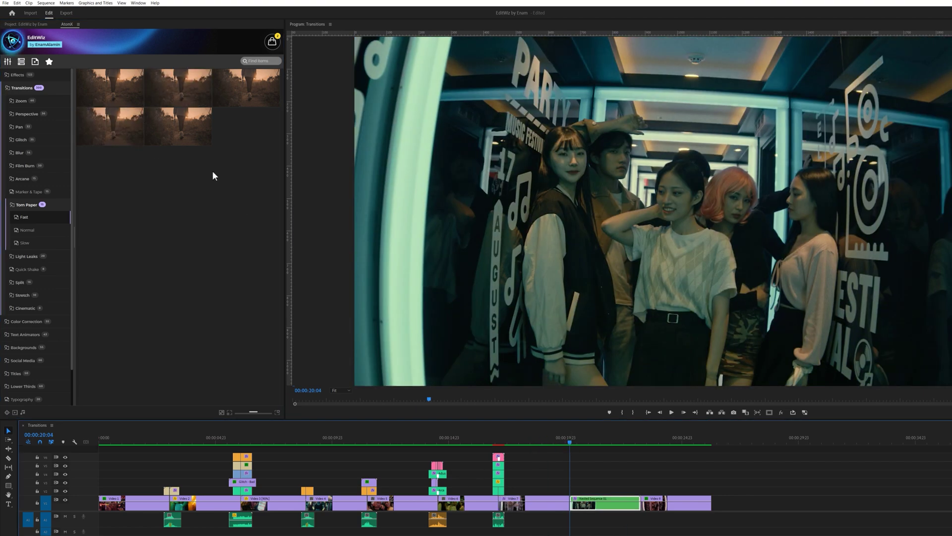
pyautogui.click(121, 131)
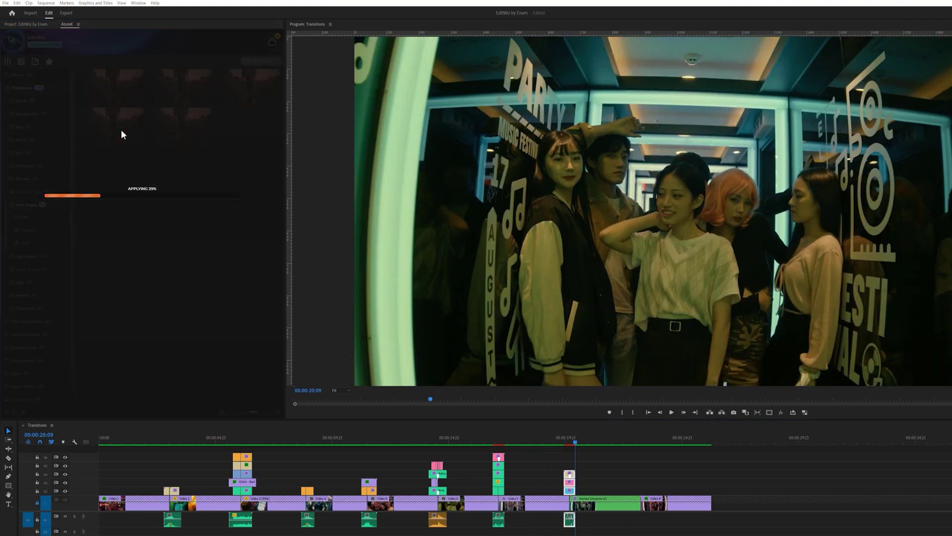
pyautogui.press('space')
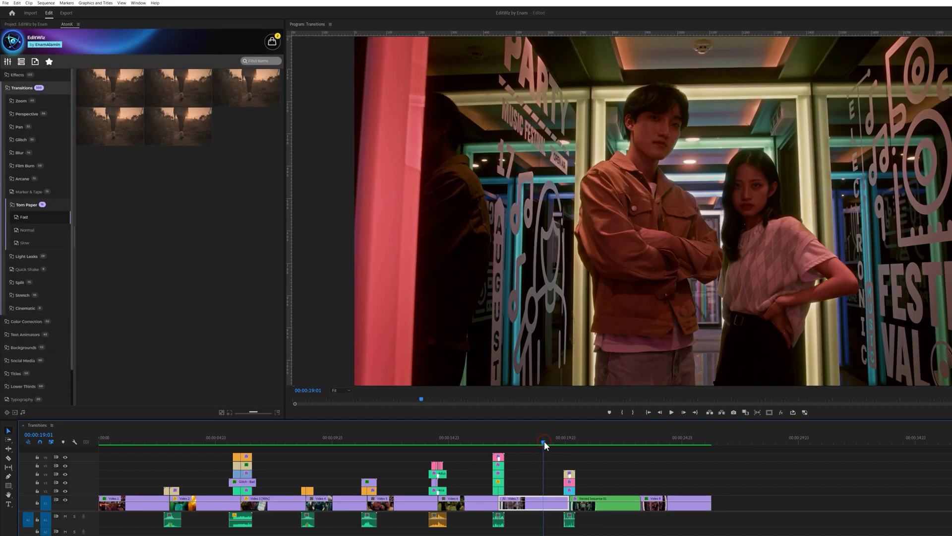
pyautogui.press('space')
pyautogui.press('space')
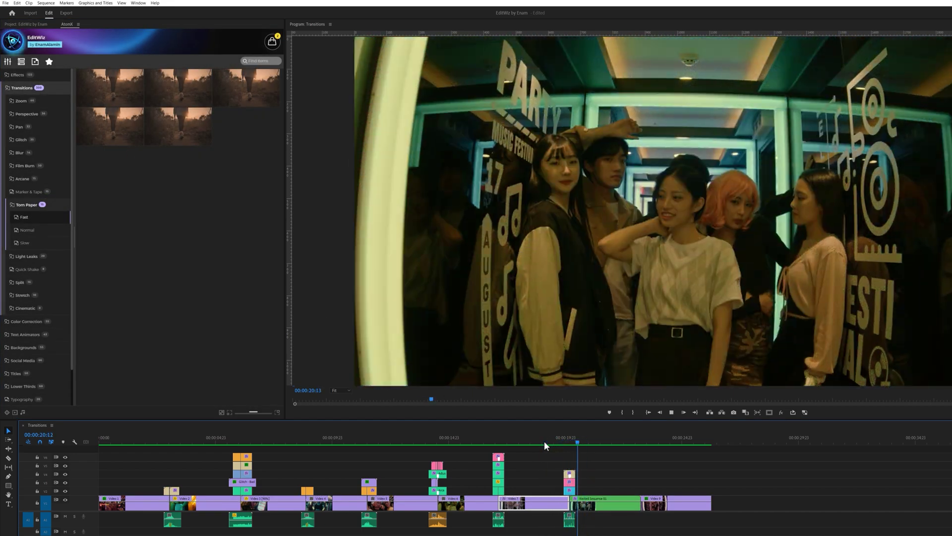
pyautogui.press('space')
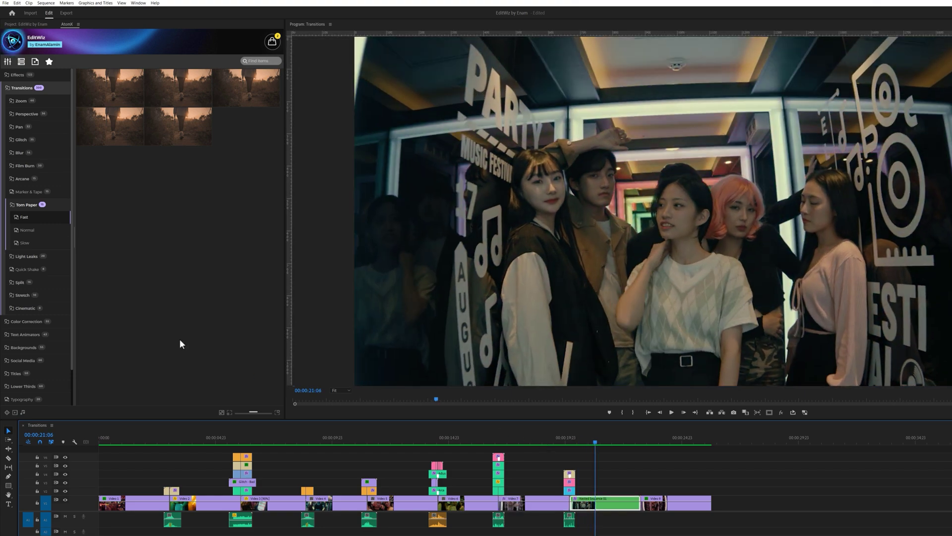
# Apply a Normal Torn Paper transition at the same cut and play it back
pyautogui.click(45, 230)
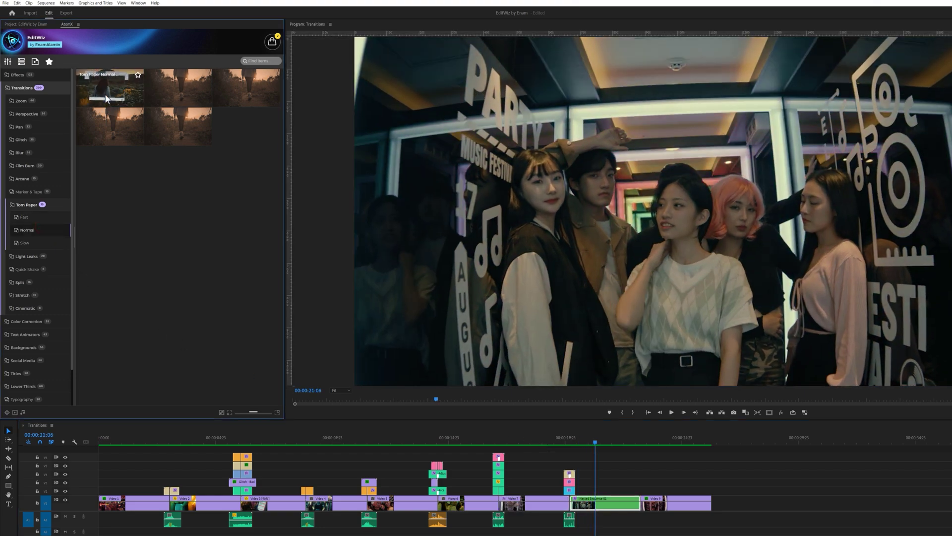
pyautogui.moveTo(110, 87); pyautogui.dragTo(553, 467)
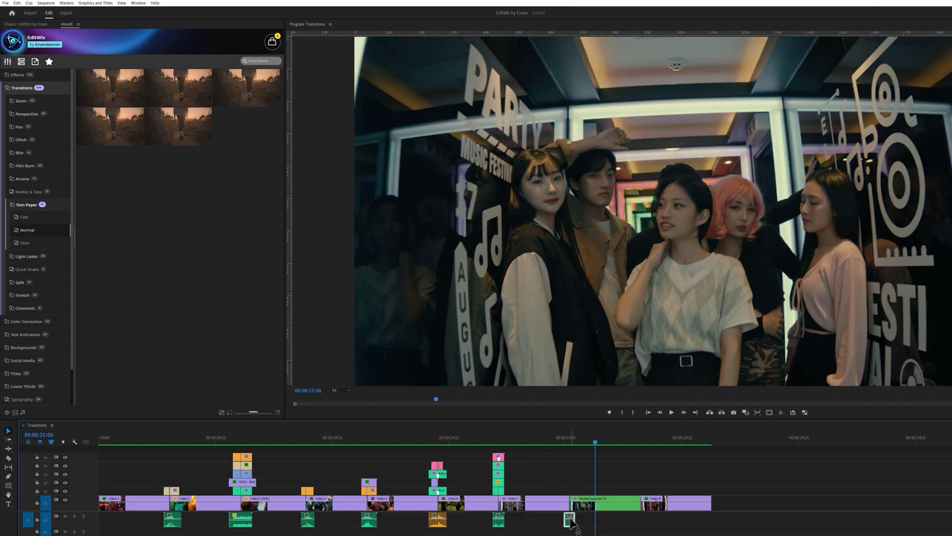
pyautogui.click(570, 438)
pyautogui.click(129, 99)
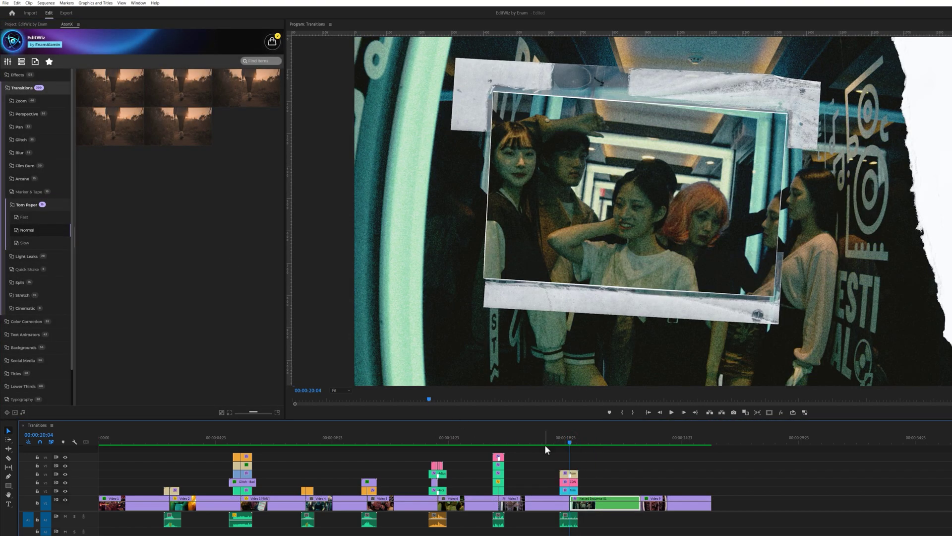
pyautogui.press('space')
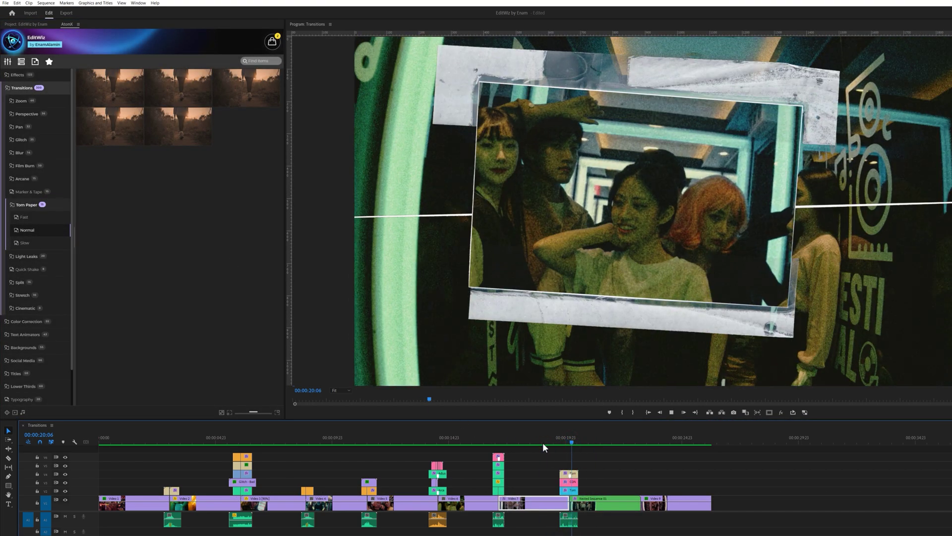
pyautogui.press('j')
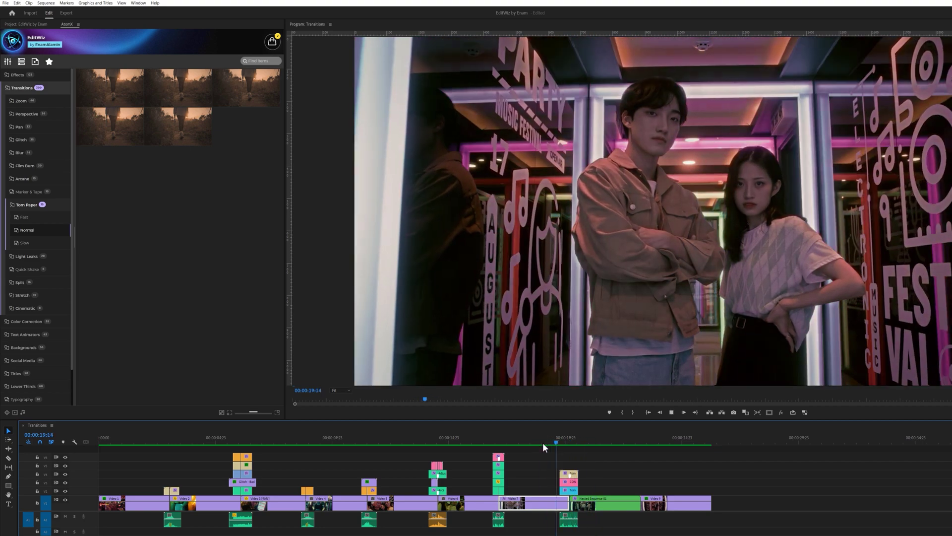
pyautogui.press('space')
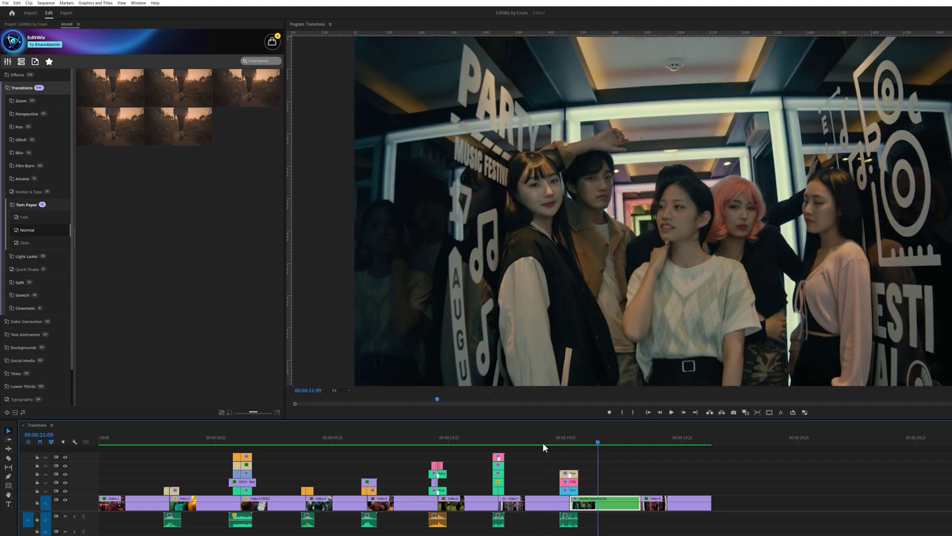
pyautogui.click(50, 206)
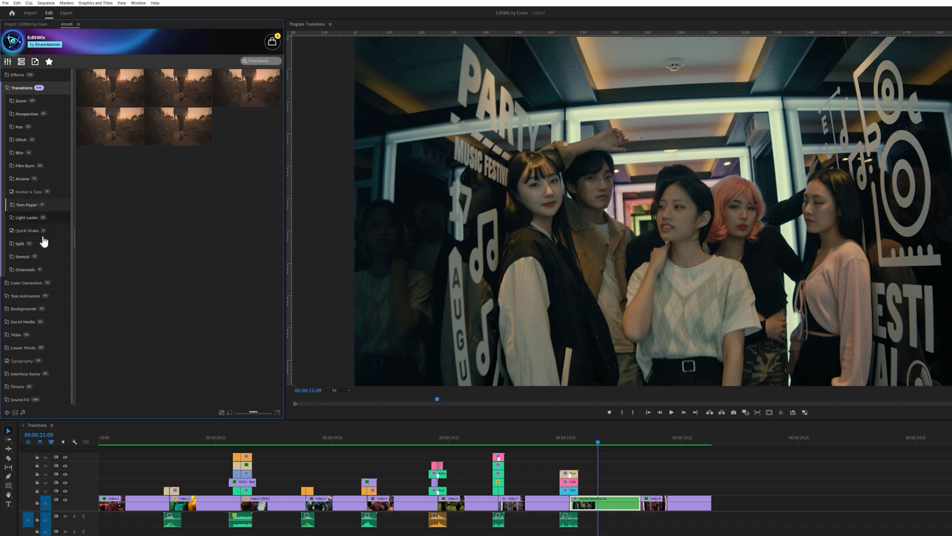
# Apply the Cinematic Glass transition at 00:00:23:05 and rewind slightly to preview it
pyautogui.click(35, 270)
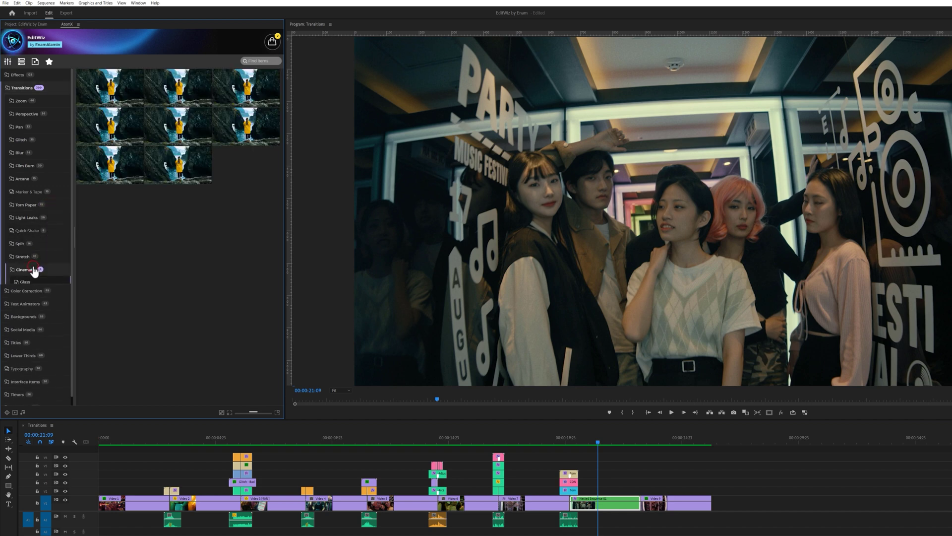
pyautogui.click(640, 443)
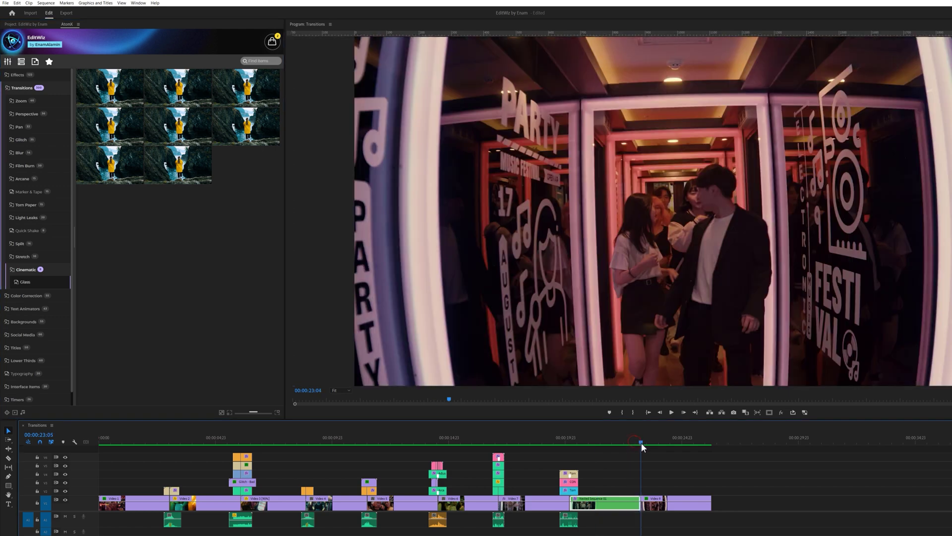
pyautogui.click(123, 99)
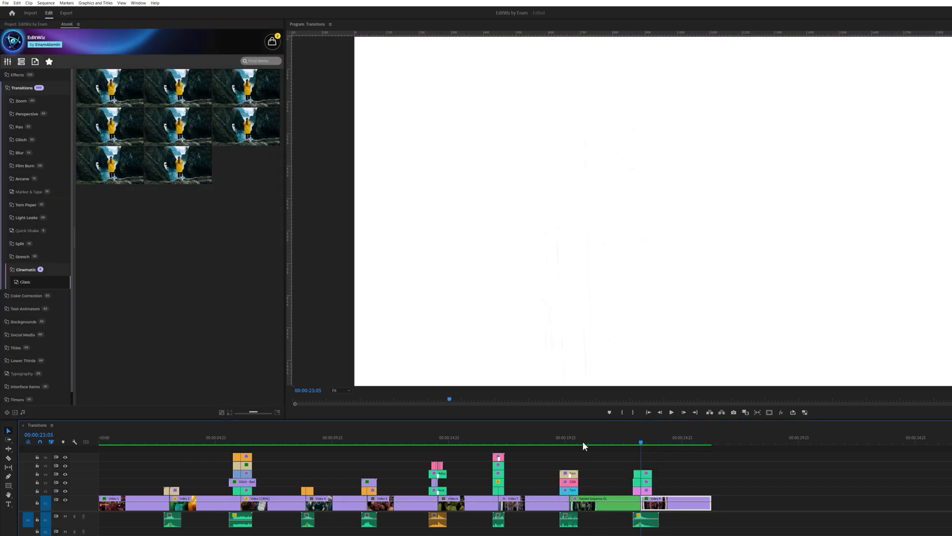
pyautogui.click(602, 440)
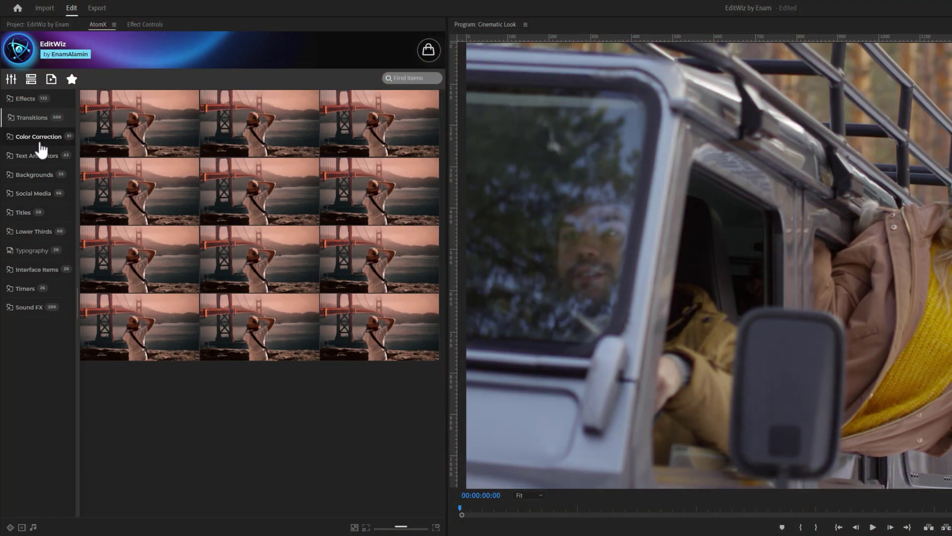
# Place the Cinematic - Basic colour preset on V2 above Footage 1 and play it from the start
pyautogui.click(40, 143)
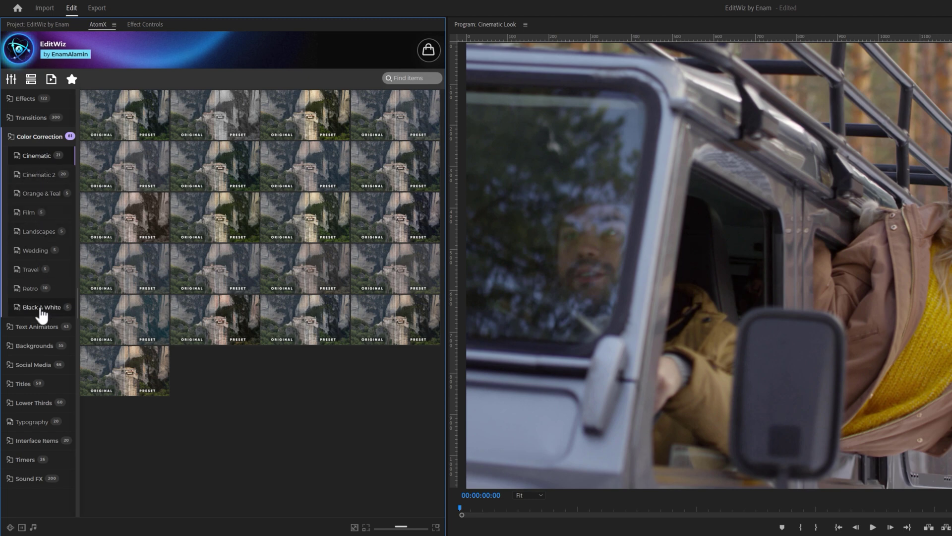
pyautogui.moveTo(133, 124); pyautogui.dragTo(152, 366)
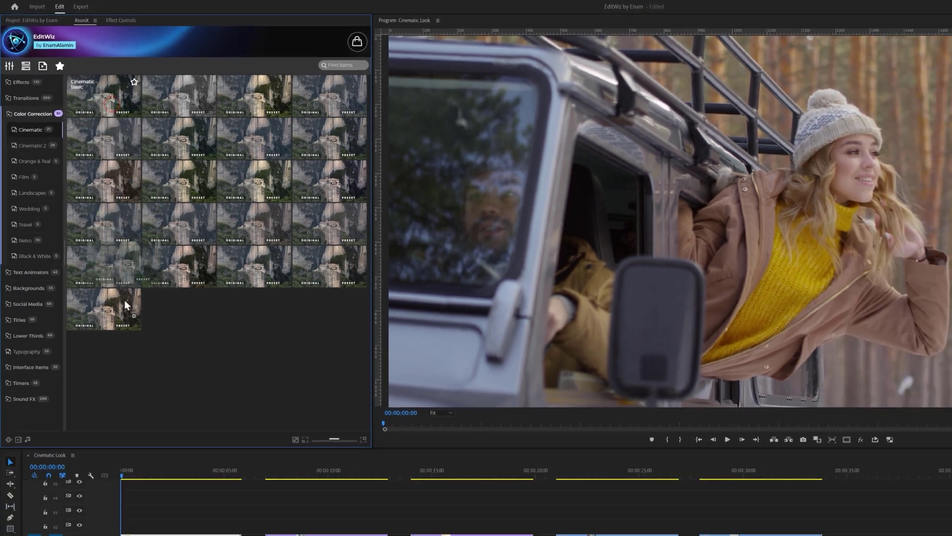
pyautogui.moveTo(125, 305); pyautogui.dragTo(124, 528)
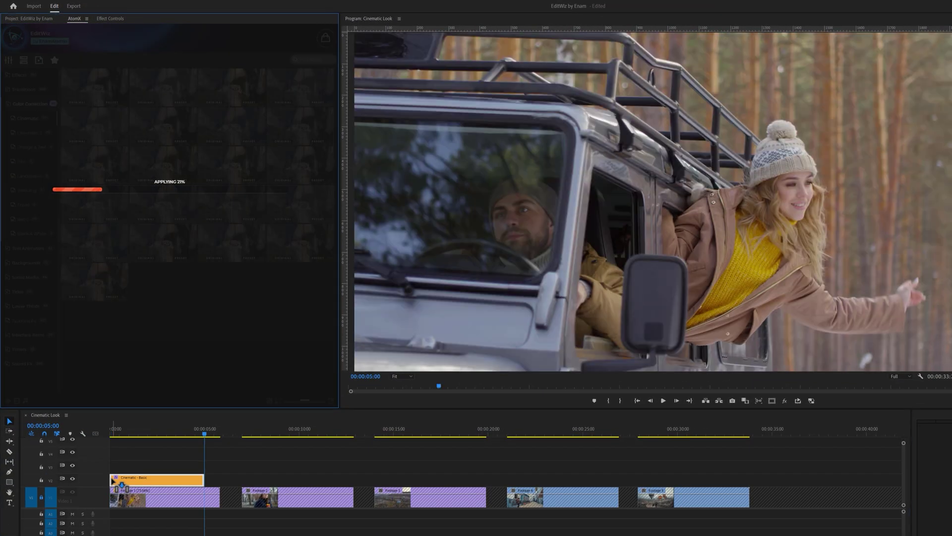
pyautogui.press('Home')
pyautogui.press('space')
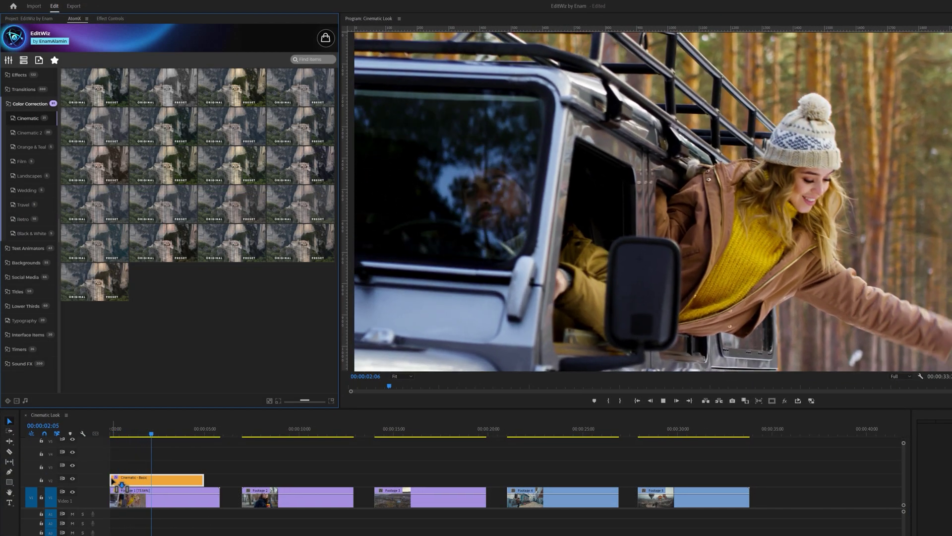
# Extend Cinematic - Basic to Footage 1's end and set its opacity to 60%
pyautogui.moveTo(203, 478); pyautogui.dragTo(219, 478)
pyautogui.click(72, 479)
pyautogui.click(73, 479)
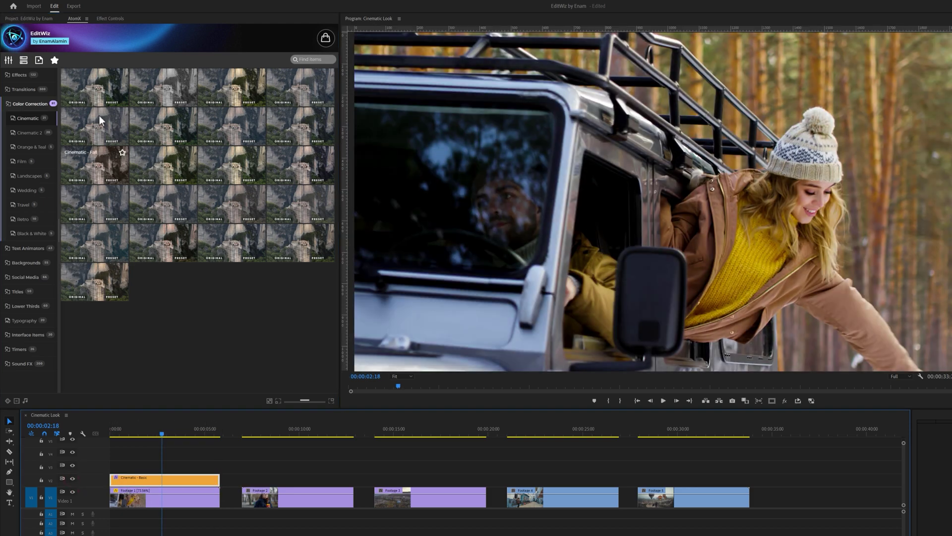
pyautogui.click(111, 20)
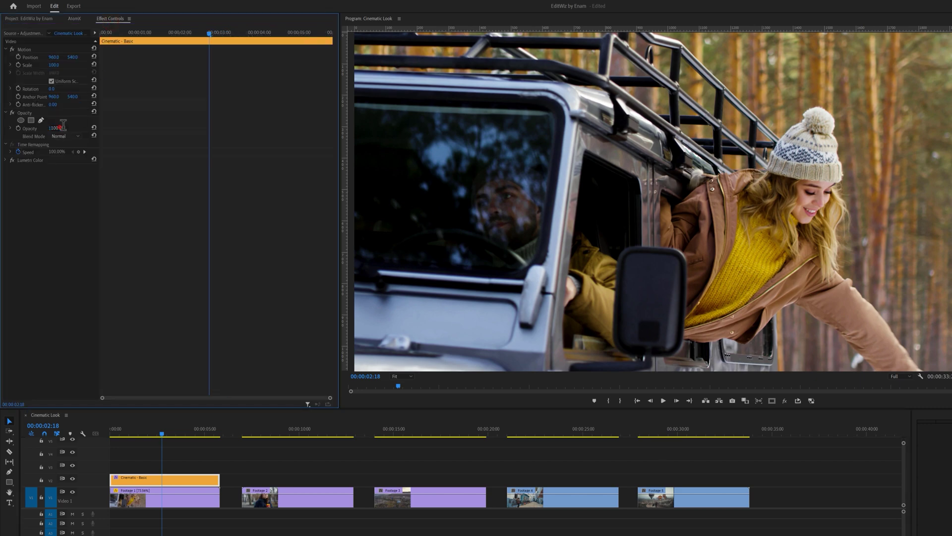
pyautogui.write('60')
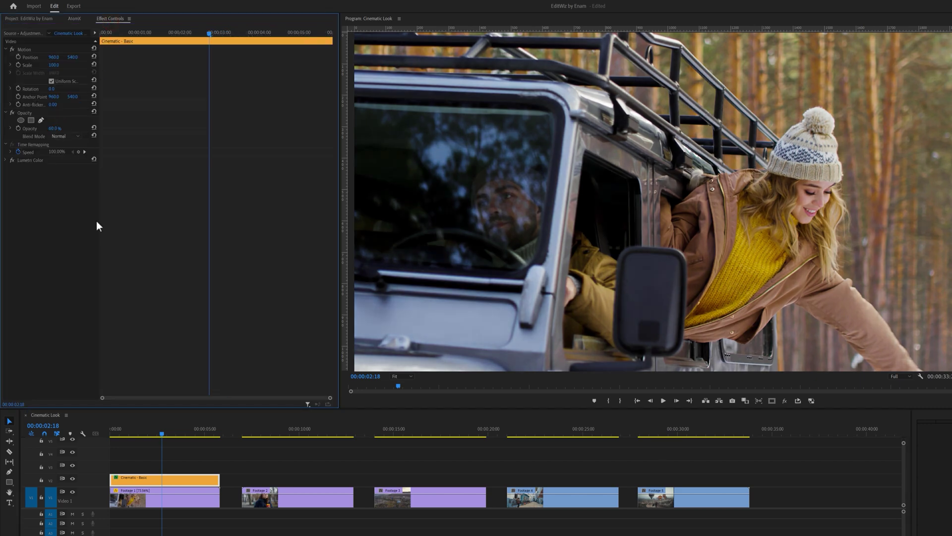
pyautogui.click(73, 479)
pyautogui.click(73, 479)
# Place the Cinematic - Dark Diamond look over Footage 2 at 00:00:09:09 and preview it
pyautogui.click(288, 433)
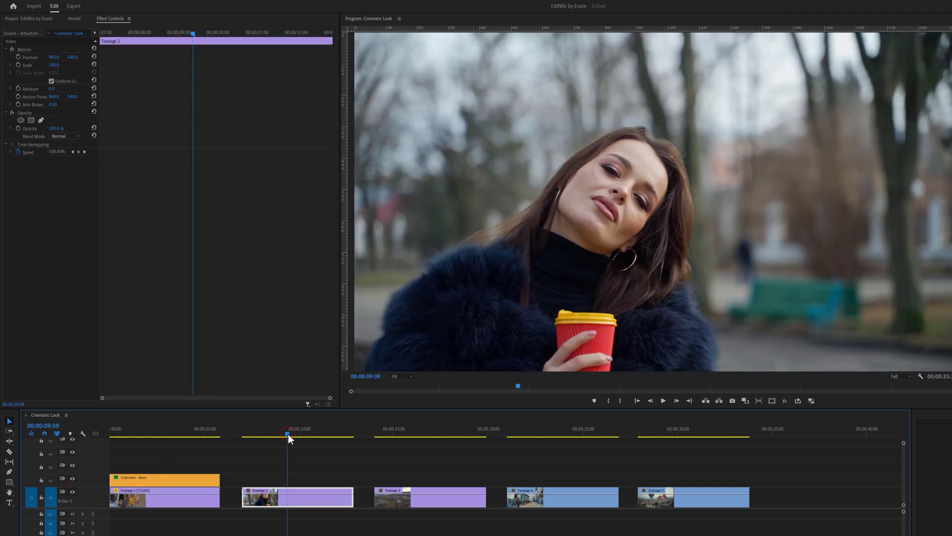
pyautogui.click(74, 18)
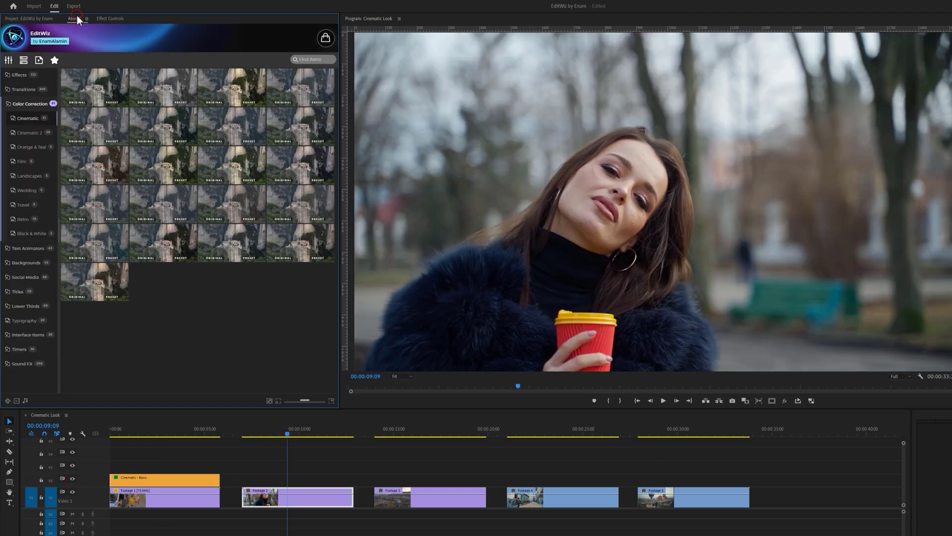
pyautogui.click(214, 128)
pyautogui.moveTo(214, 128); pyautogui.dragTo(241, 488)
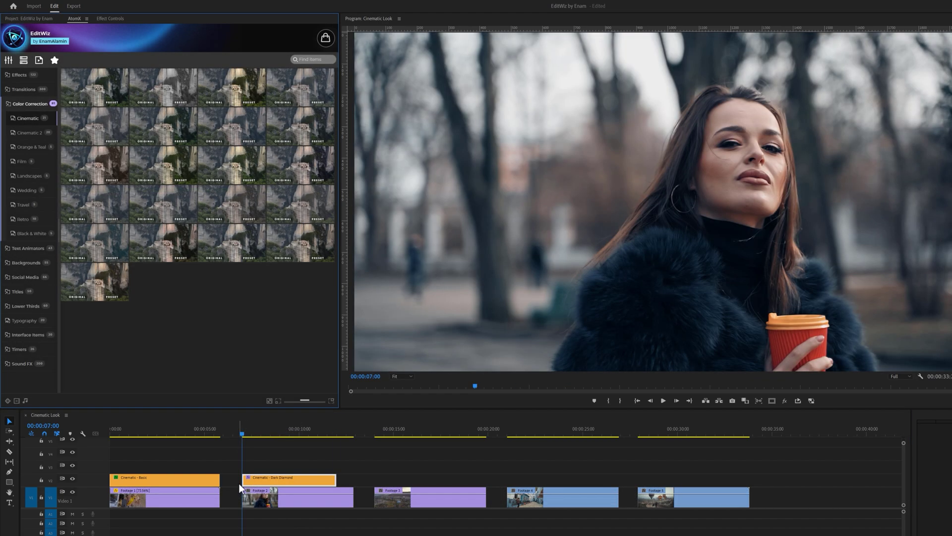
pyautogui.press('space')
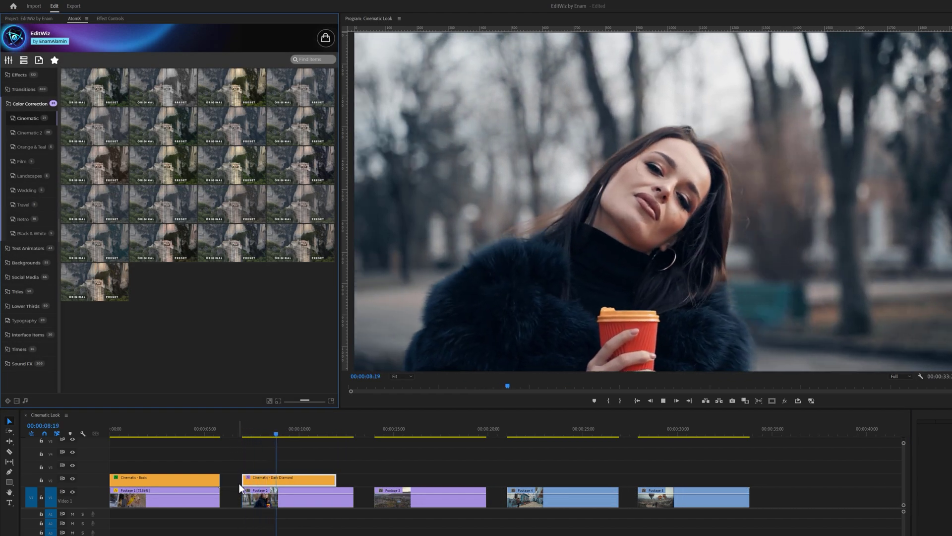
pyautogui.press('space')
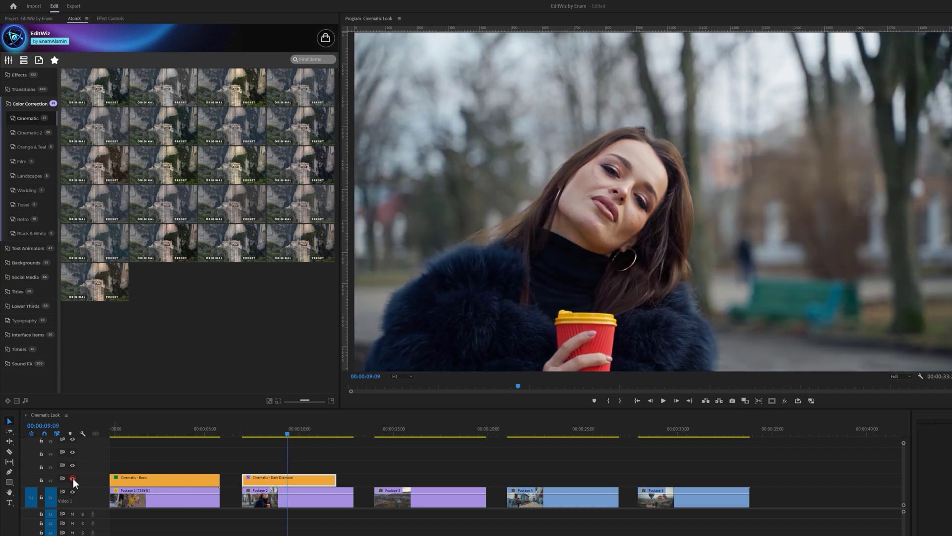
# Compare the Dark Diamond grade on and off, then set its opacity to 80%
pyautogui.click(73, 478)
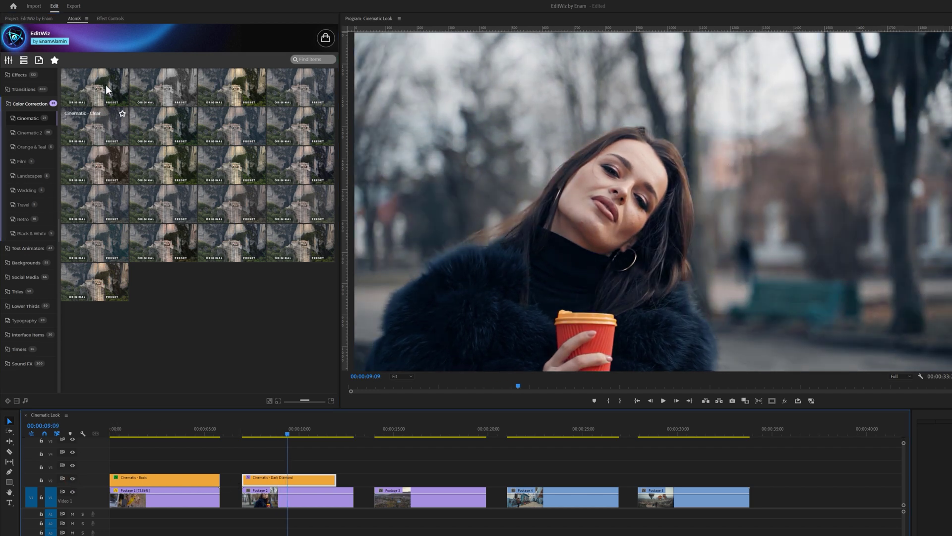
pyautogui.click(117, 19)
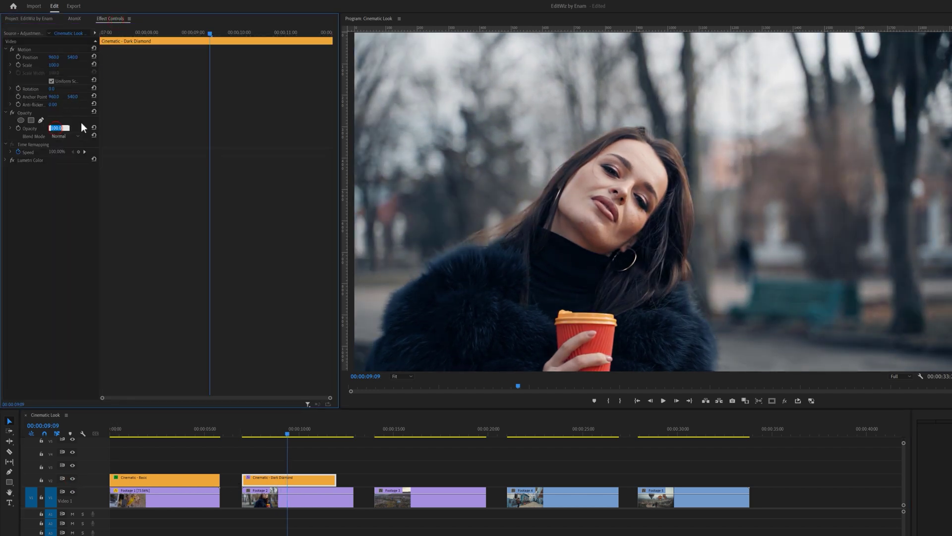
pyautogui.write('80')
pyautogui.press('Return')
# Place the Cinematic - Enhance look over the balloon clip at 00:00:16:19 and compare it on and off
pyautogui.click(428, 430)
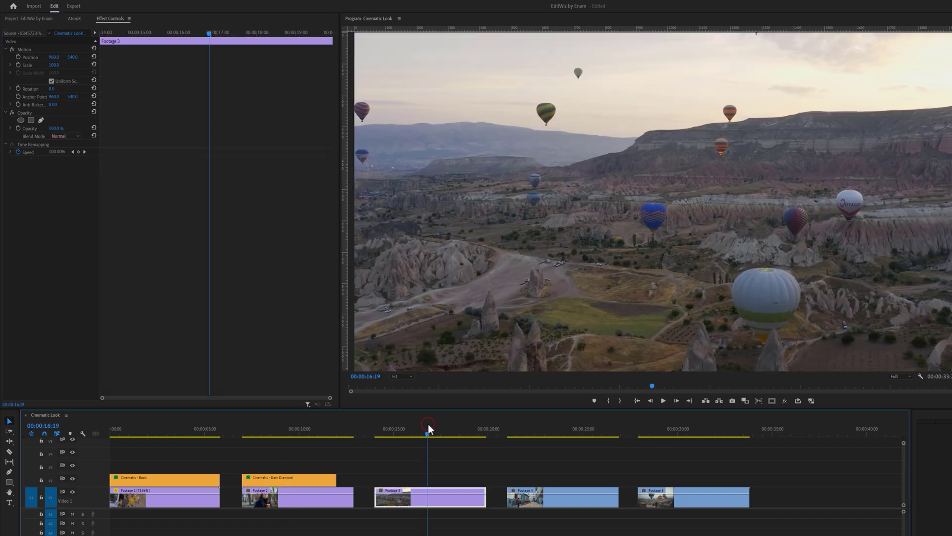
pyautogui.click(81, 22)
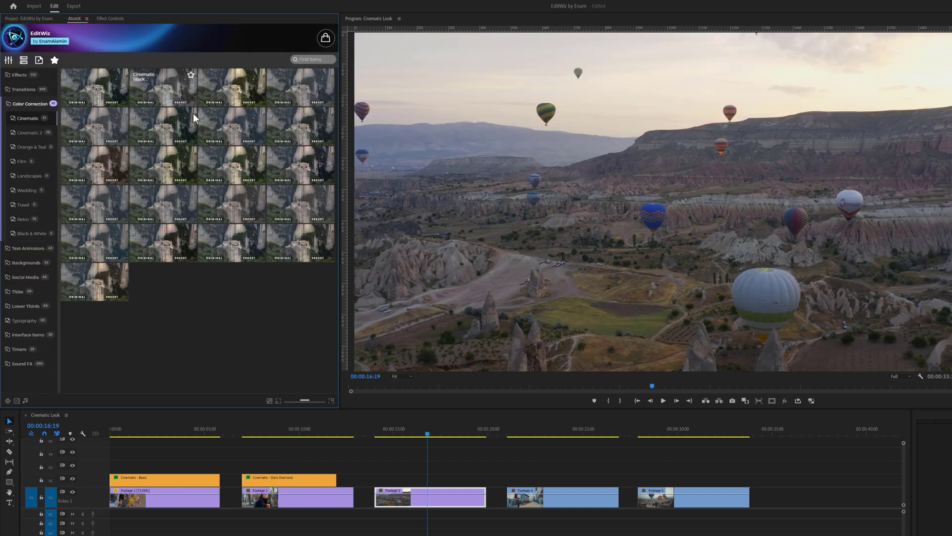
pyautogui.moveTo(282, 126); pyautogui.dragTo(371, 481)
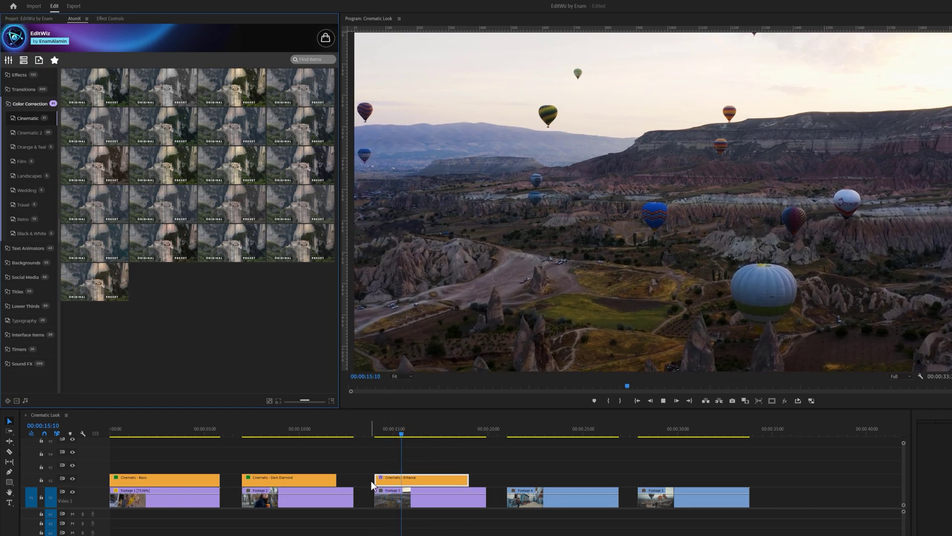
pyautogui.press('space')
pyautogui.click(71, 479)
pyautogui.click(71, 479)
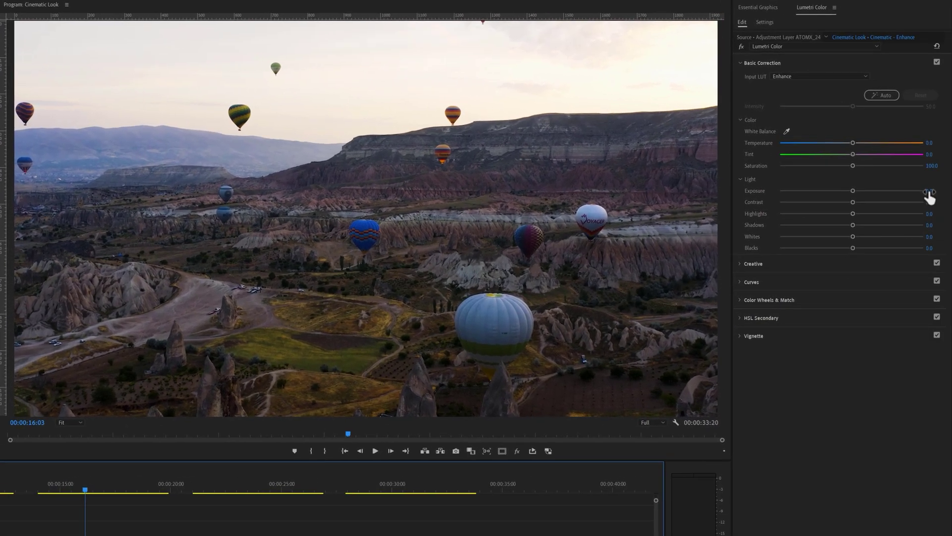
# Raise the Enhance look's exposure to 0.5 and set its opacity to 70%
pyautogui.click(930, 192)
pyautogui.press('Return')
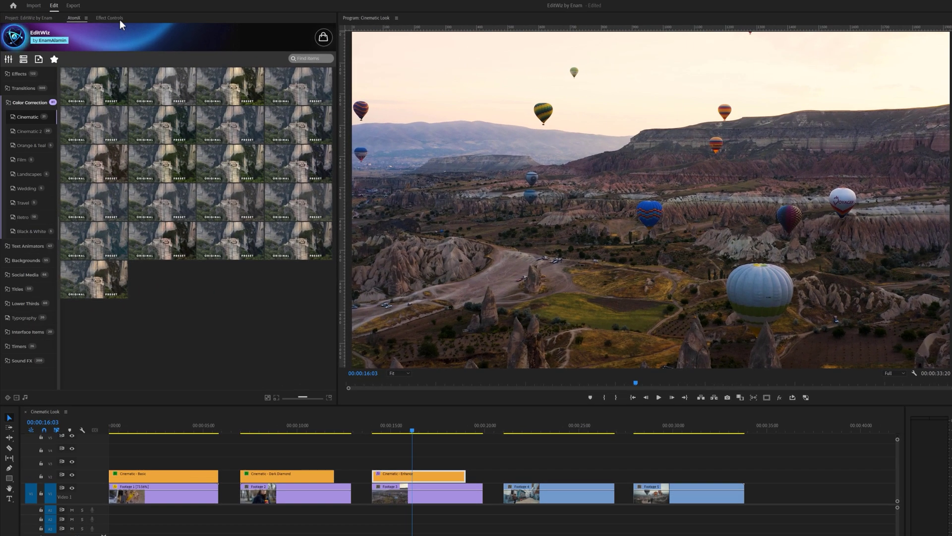
pyautogui.click(118, 18)
pyautogui.click(59, 126)
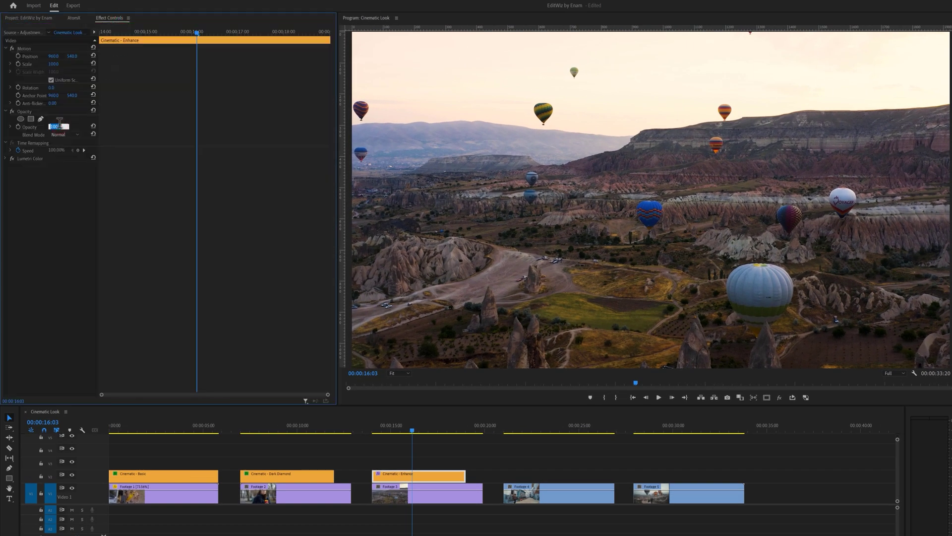
pyautogui.write('70')
pyautogui.press('Return')
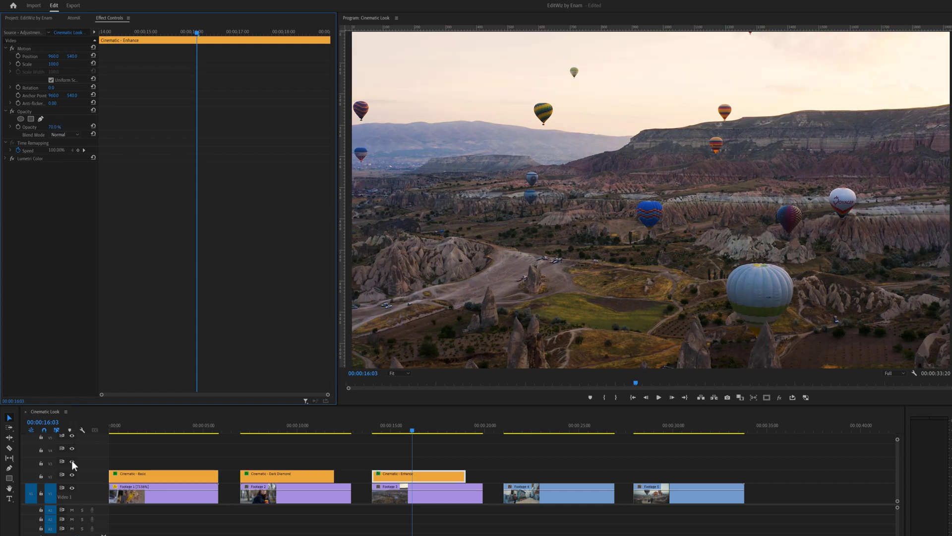
pyautogui.click(72, 474)
# Place the Cinematic - Fall look over Footage 4 at 00:00:23:01 and preview it
pyautogui.click(72, 474)
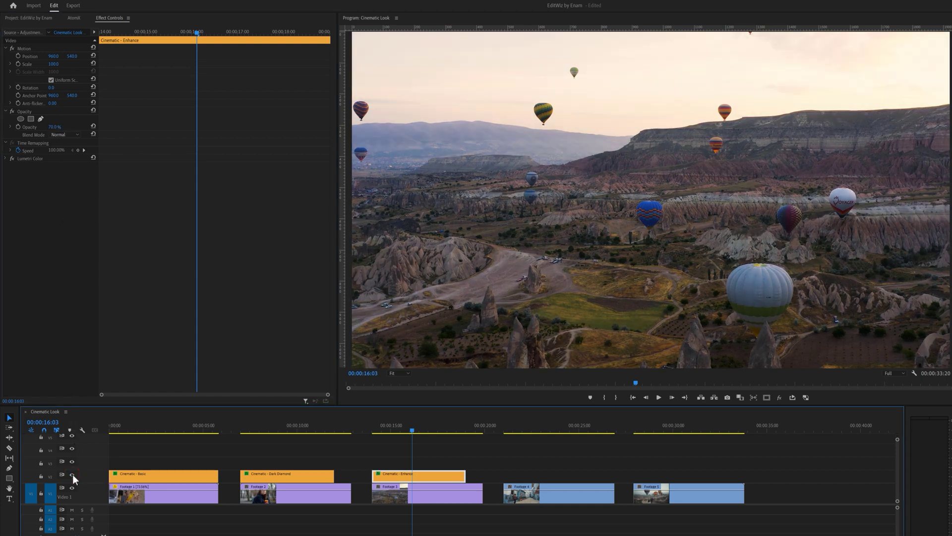
pyautogui.click(543, 430)
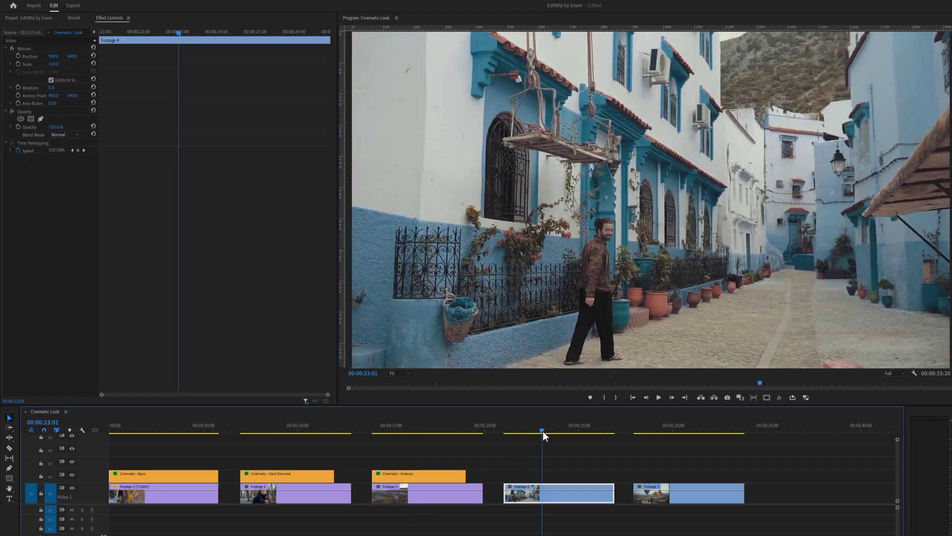
pyautogui.click(75, 18)
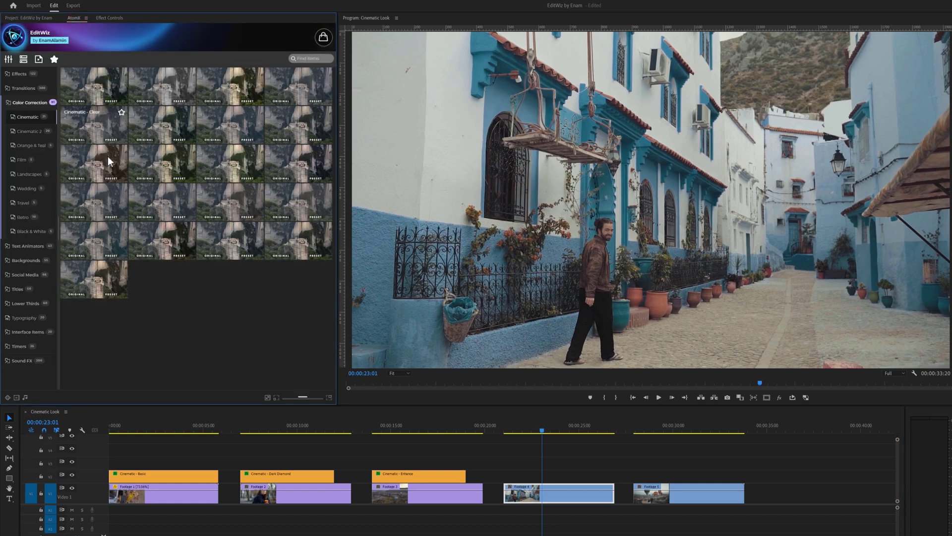
pyautogui.moveTo(95, 164); pyautogui.dragTo(505, 475)
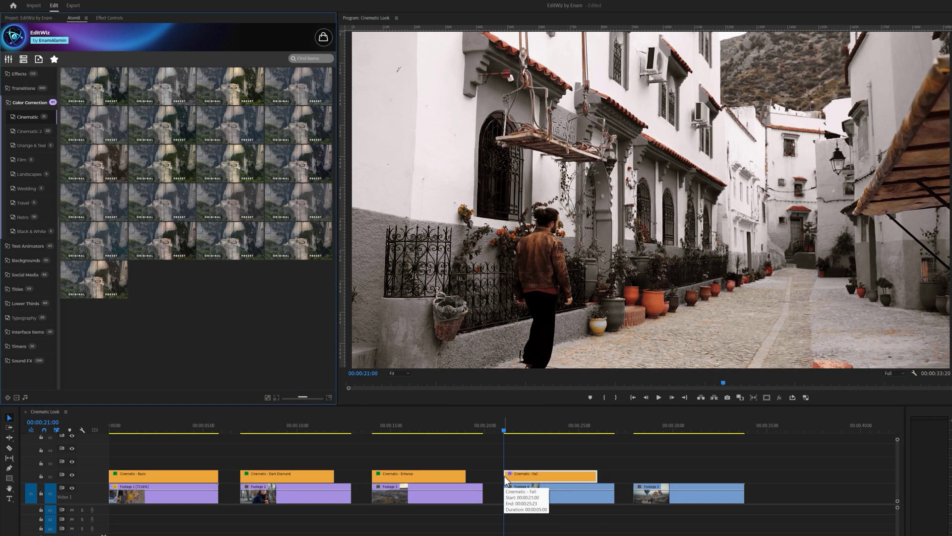
pyautogui.press('space')
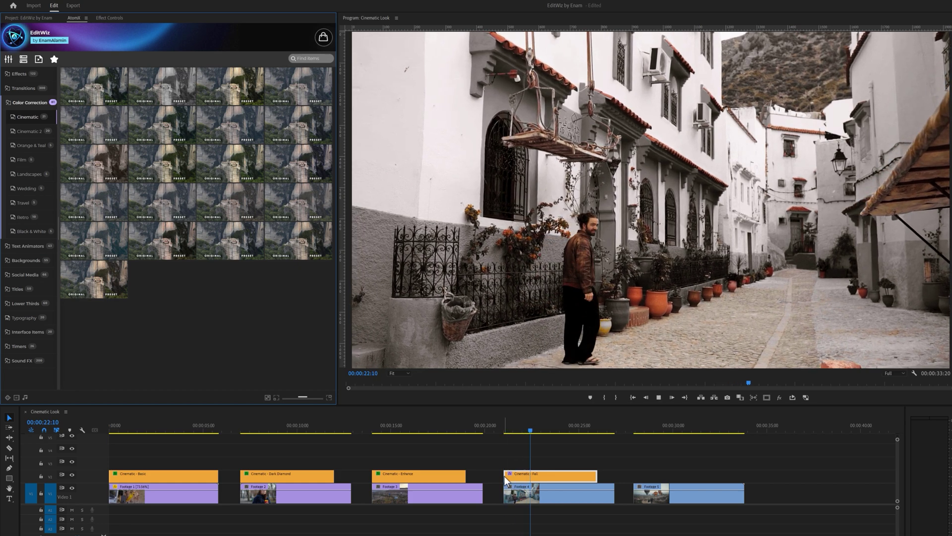
pyautogui.press('space')
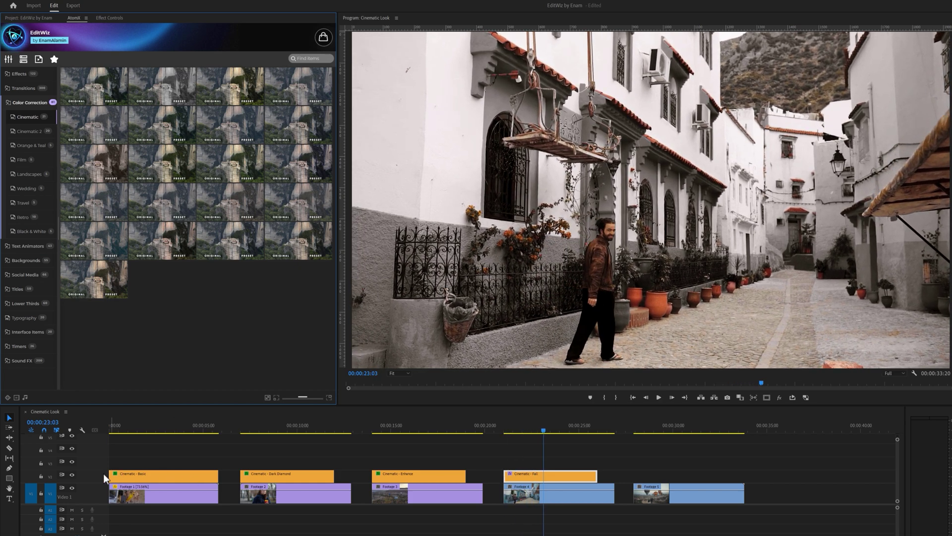
# Set the Cinematic - Fall layer's opacity to 80% and move to Footage 5 at 00:00:30:07
pyautogui.click(72, 475)
pyautogui.click(73, 475)
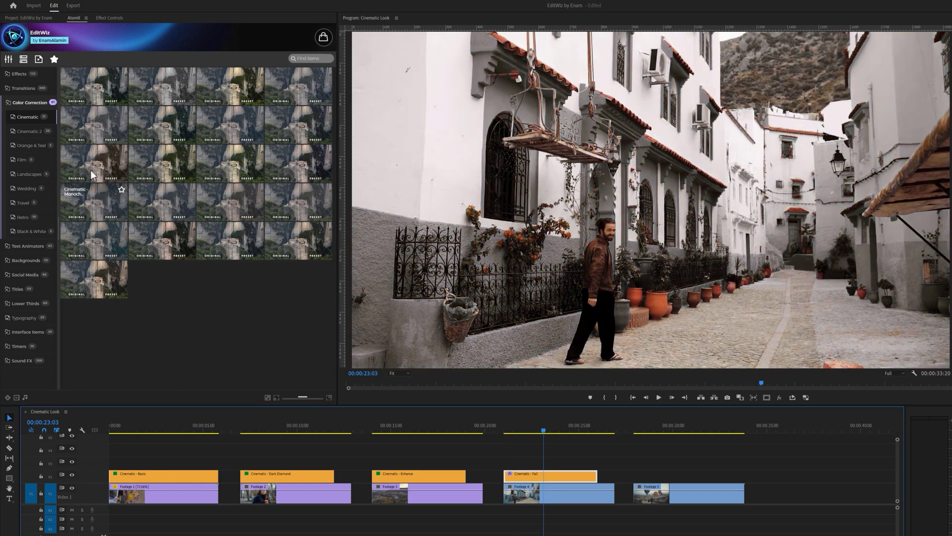
pyautogui.click(109, 18)
pyautogui.click(56, 126)
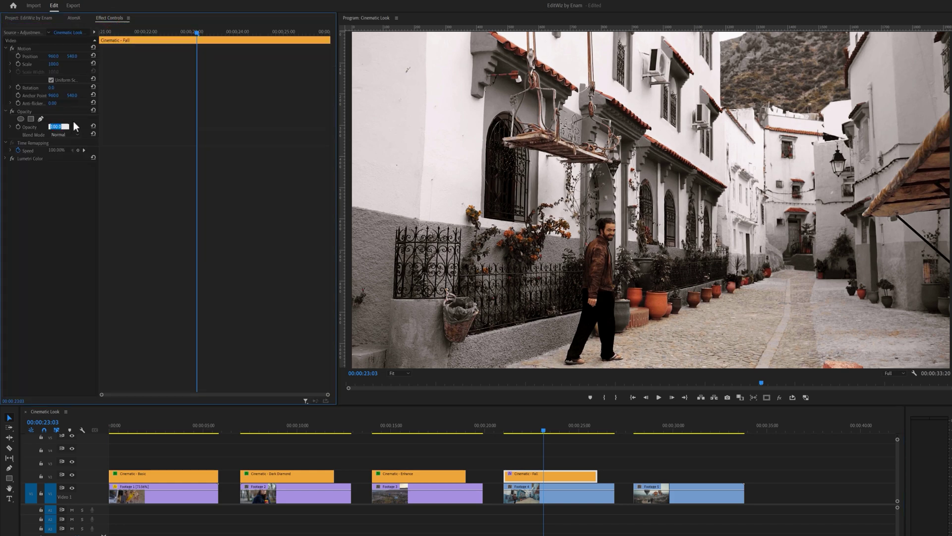
pyautogui.write('80')
pyautogui.press('Return')
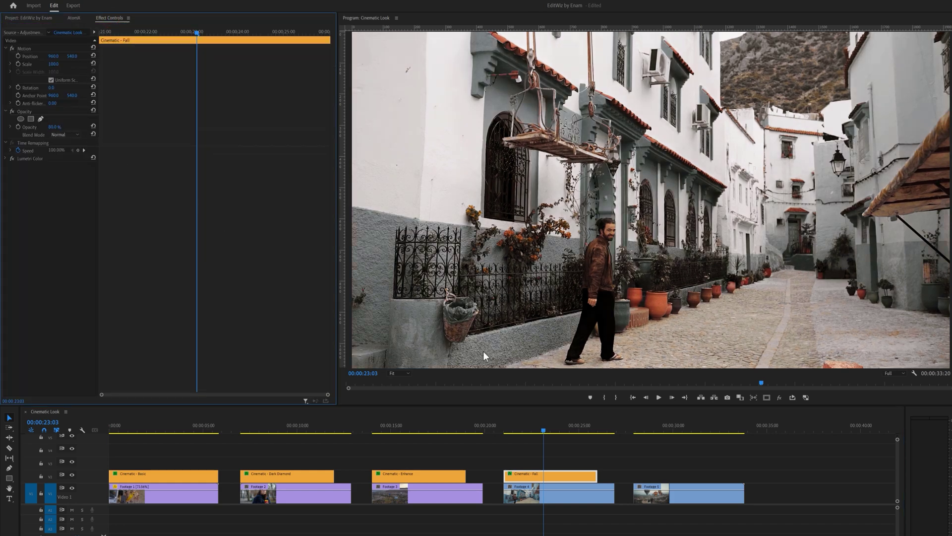
pyautogui.click(679, 431)
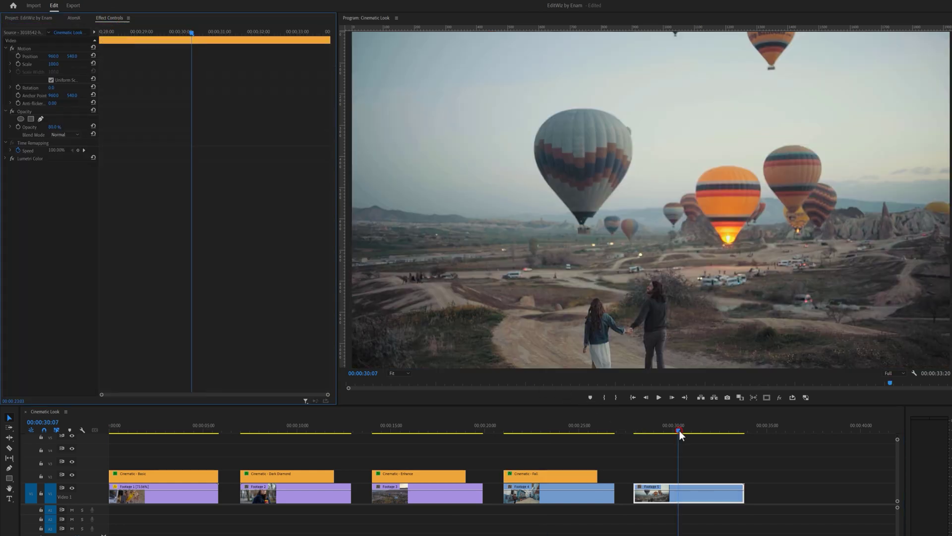
# Place the Orange & Teal - 02 grade above Footage 5 and preview it
pyautogui.click(82, 19)
pyautogui.click(34, 131)
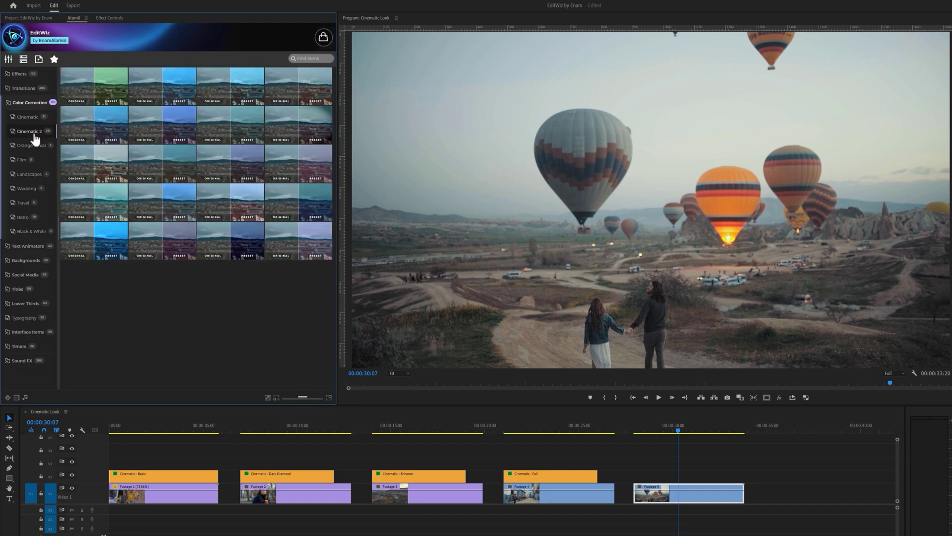
pyautogui.click(34, 145)
pyautogui.moveTo(95, 124); pyautogui.dragTo(631, 474)
pyautogui.press('Up')
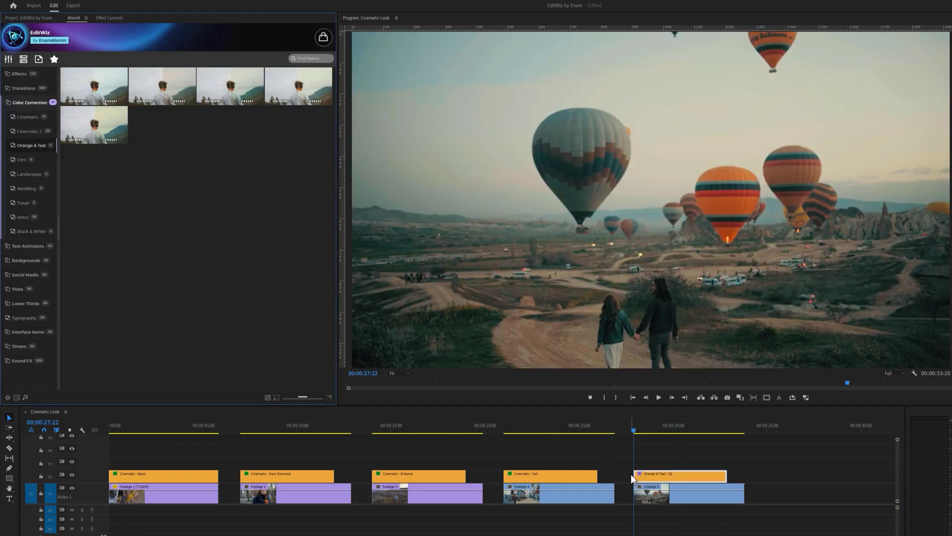
pyautogui.press('space')
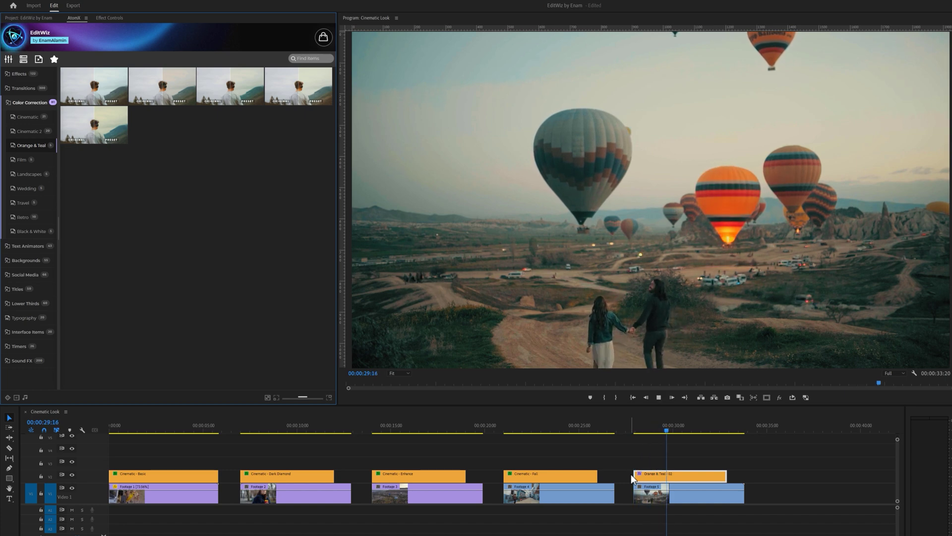
pyautogui.press('space')
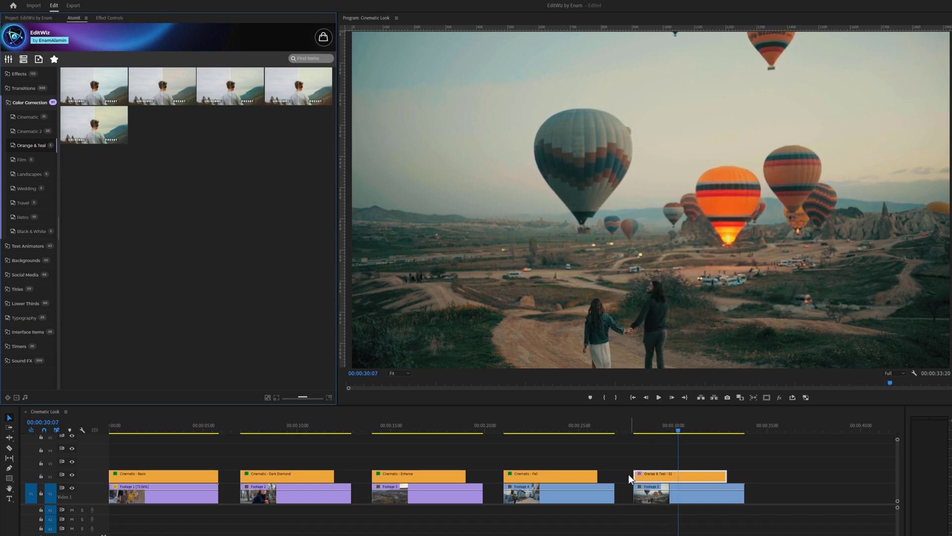
pyautogui.click(71, 475)
pyautogui.click(72, 475)
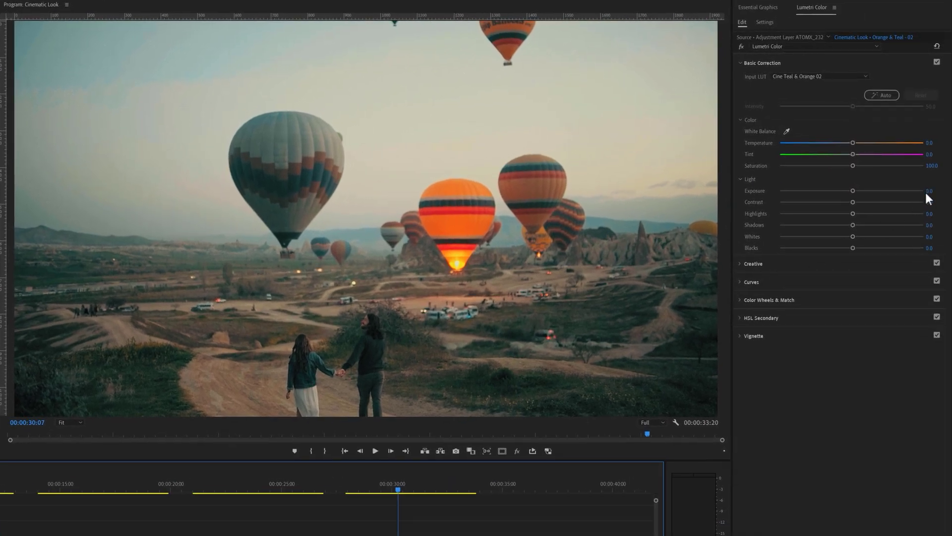
# Set the grade's exposure to 0.5 and warm its colour temperature
pyautogui.click(930, 190)
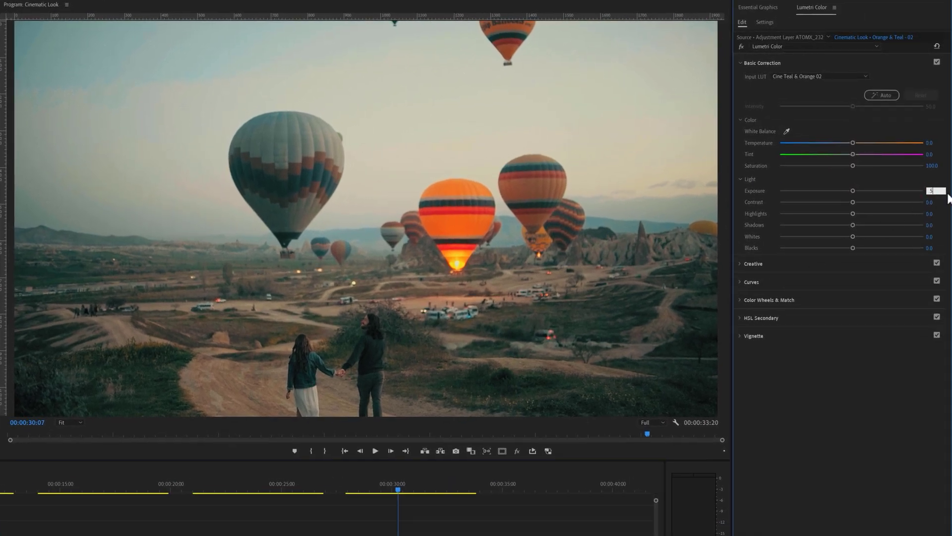
pyautogui.press('Return')
pyautogui.moveTo(853, 143); pyautogui.dragTo(854, 144)
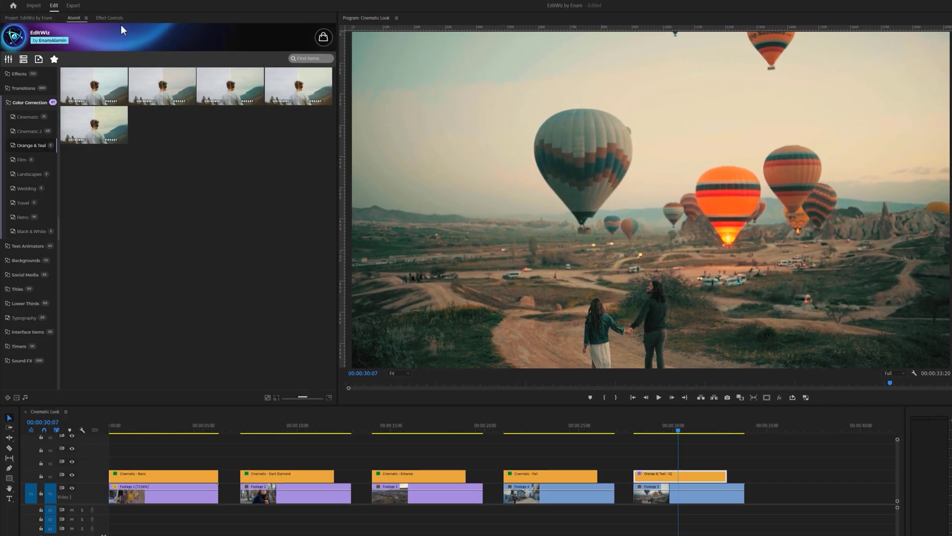
pyautogui.click(110, 17)
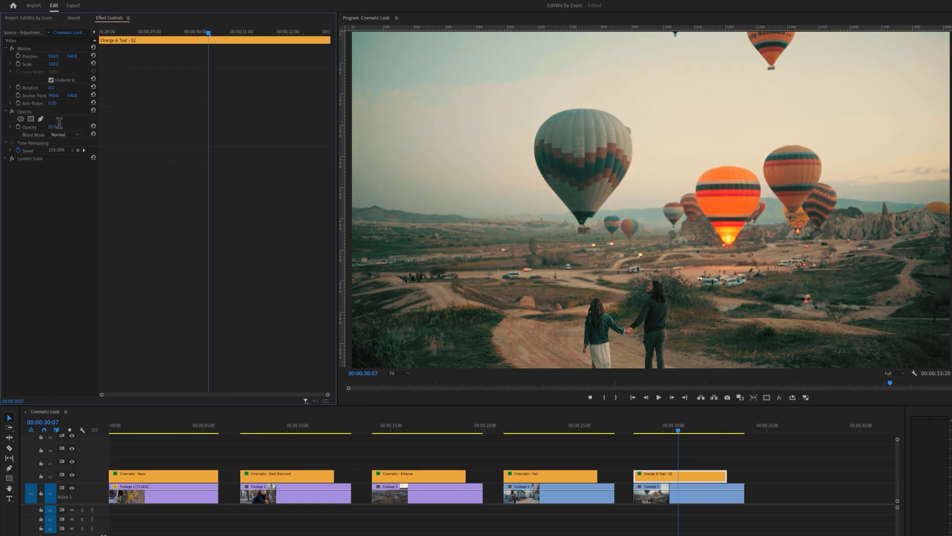
pyautogui.click(73, 475)
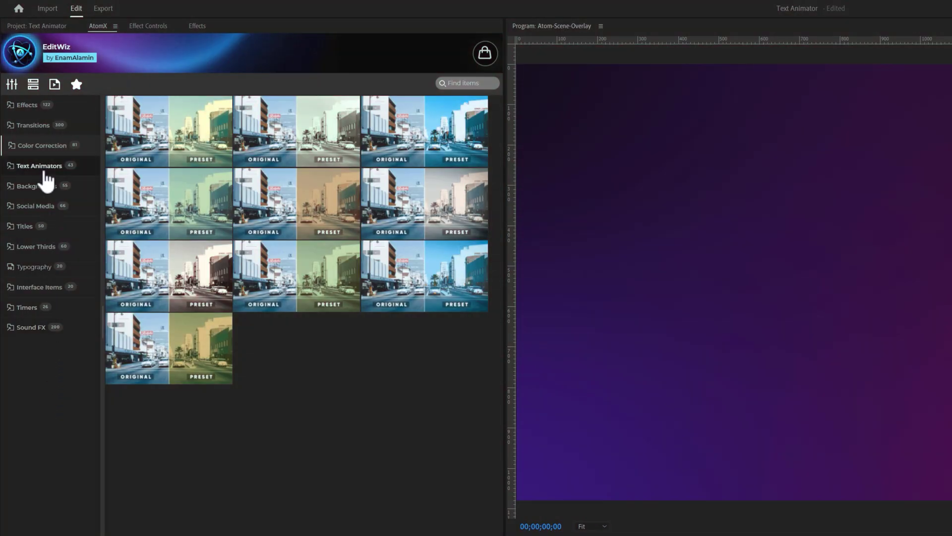
# Drag the Text Animator - Simple 08 preset onto V2 above the gradient and play it
pyautogui.click(42, 171)
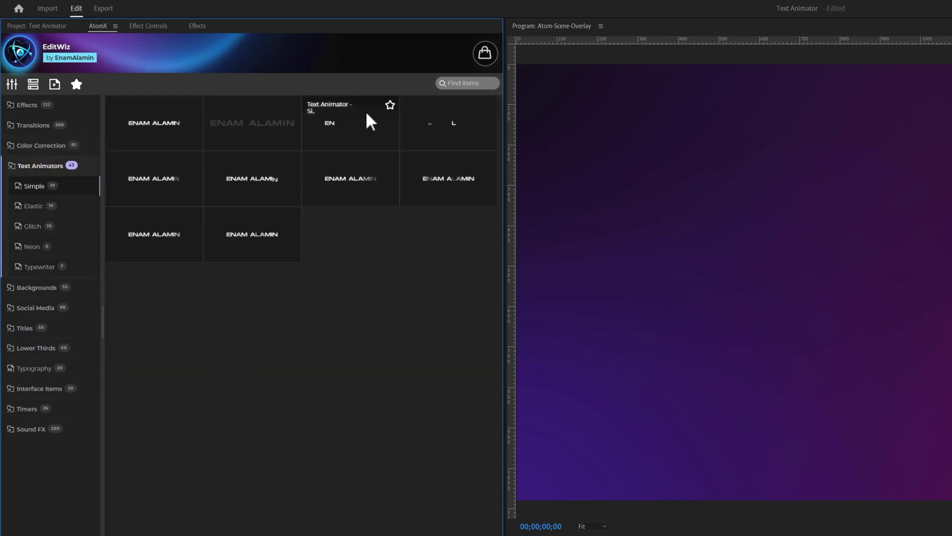
pyautogui.moveTo(372, 121); pyautogui.dragTo(178, 535)
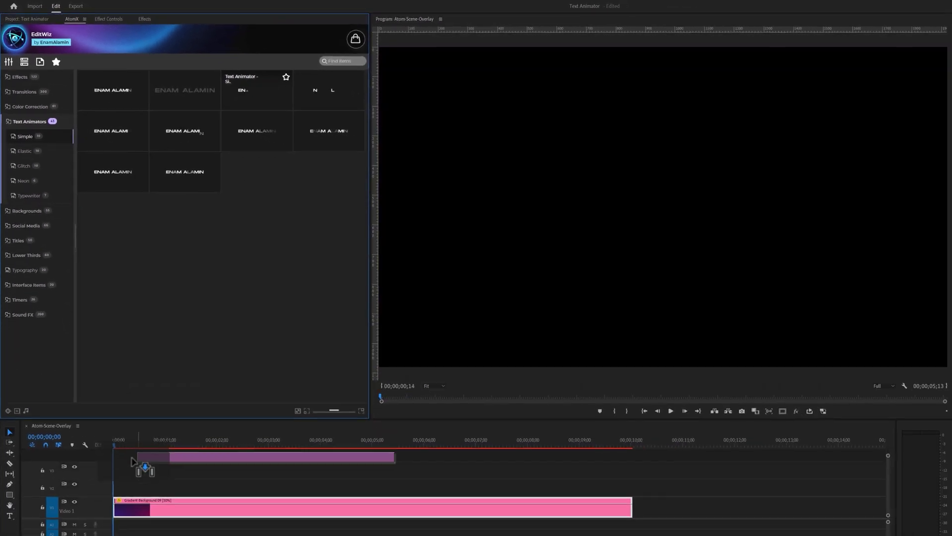
pyautogui.moveTo(131, 461); pyautogui.dragTo(113, 488)
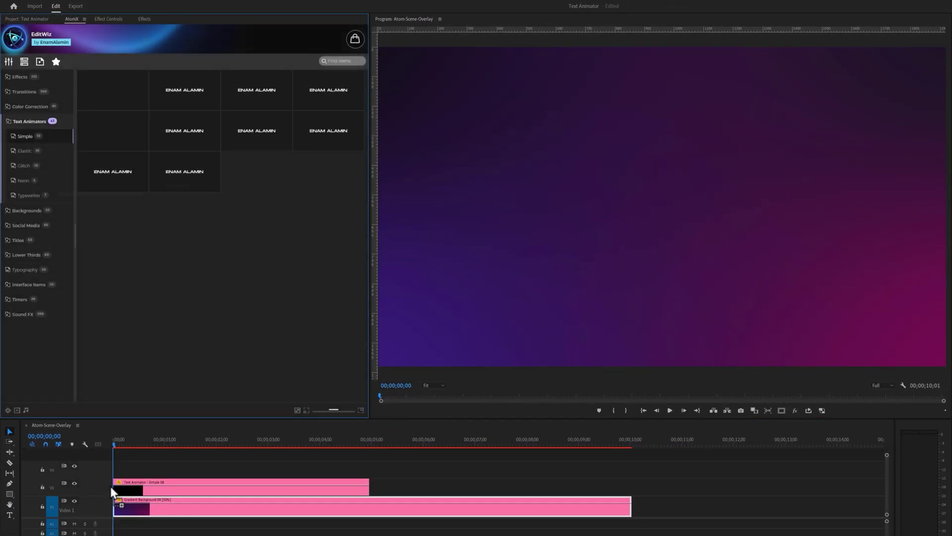
pyautogui.press('space')
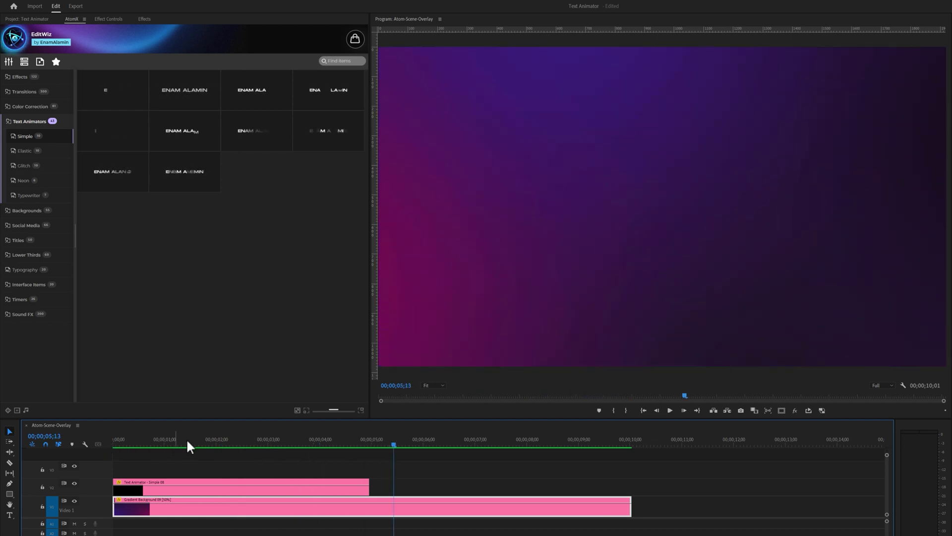
# In Essential Graphics, change the Simple 08 title text to YOUR NAME
pyautogui.click(213, 439)
pyautogui.click(217, 489)
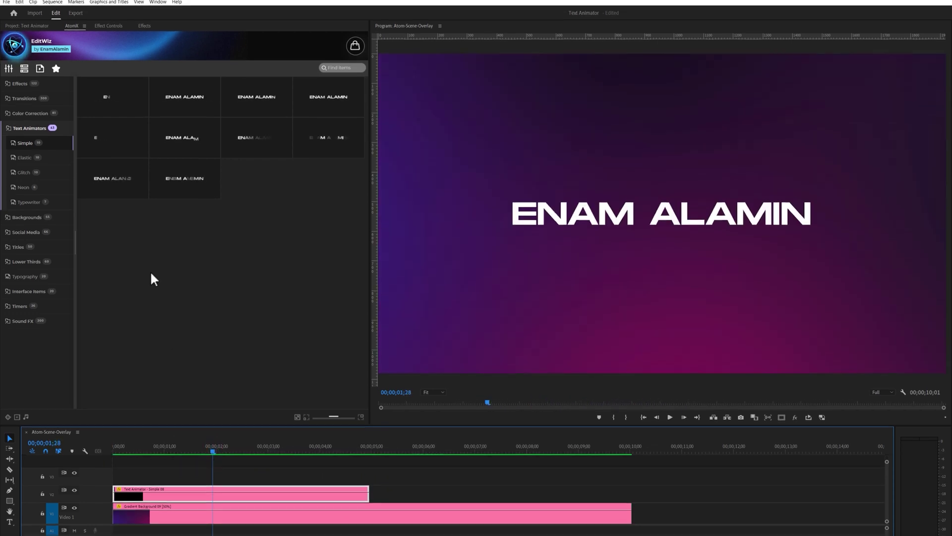
pyautogui.click(157, 5)
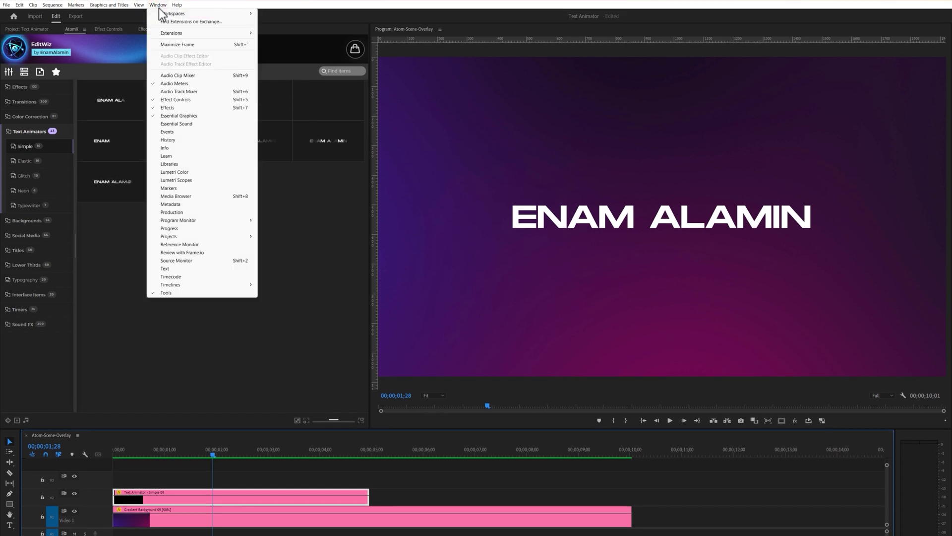
pyautogui.click(207, 115)
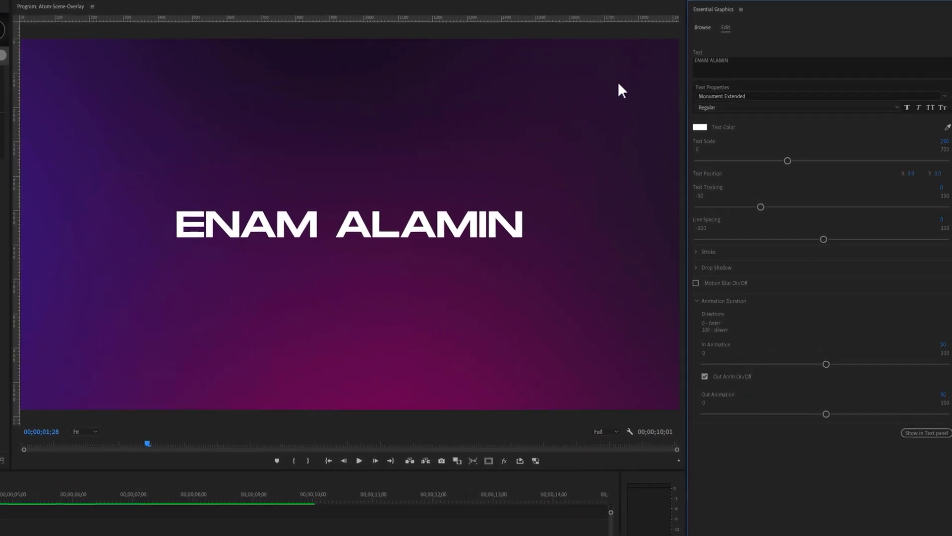
pyautogui.click(925, 68)
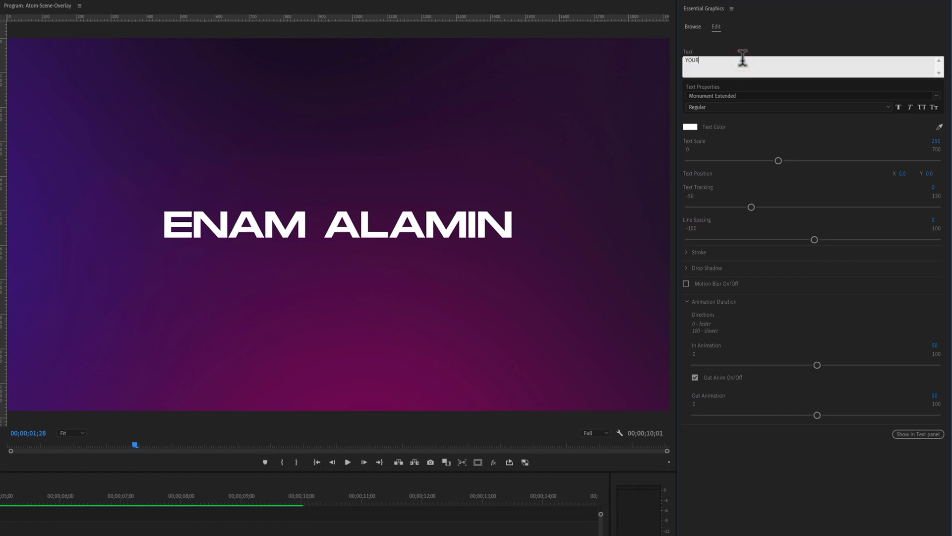
pyautogui.write('YOUR NAME')
pyautogui.click(749, 95)
pyautogui.click(751, 88)
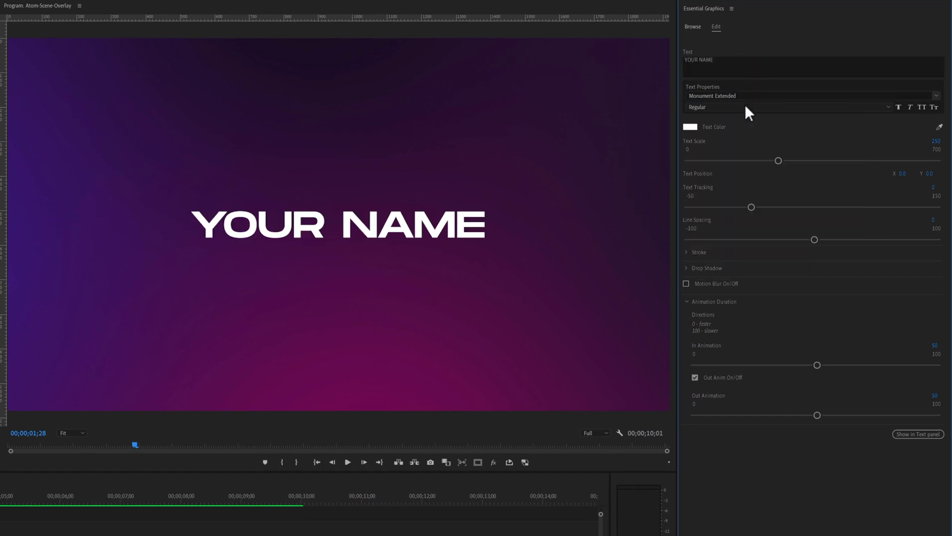
# Colour the title text bright yellow and enlarge its text scale to 275
pyautogui.click(691, 127)
pyautogui.moveTo(281, 291); pyautogui.dragTo(279, 307)
pyautogui.click(245, 380)
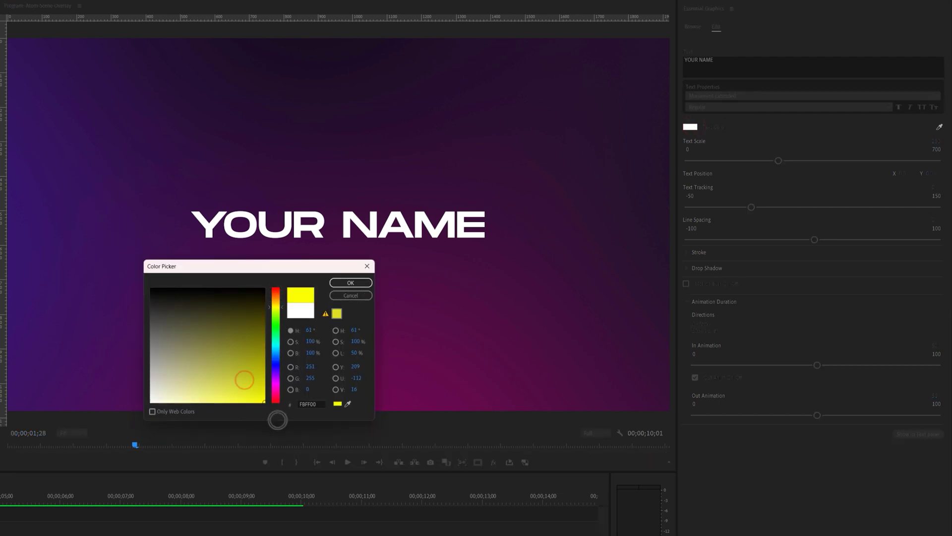
pyautogui.click(352, 282)
pyautogui.moveTo(778, 160)
pyautogui.mouseDown()
pyautogui.moveTo(762, 160)
pyautogui.moveTo(786, 160)
pyautogui.mouseUp()
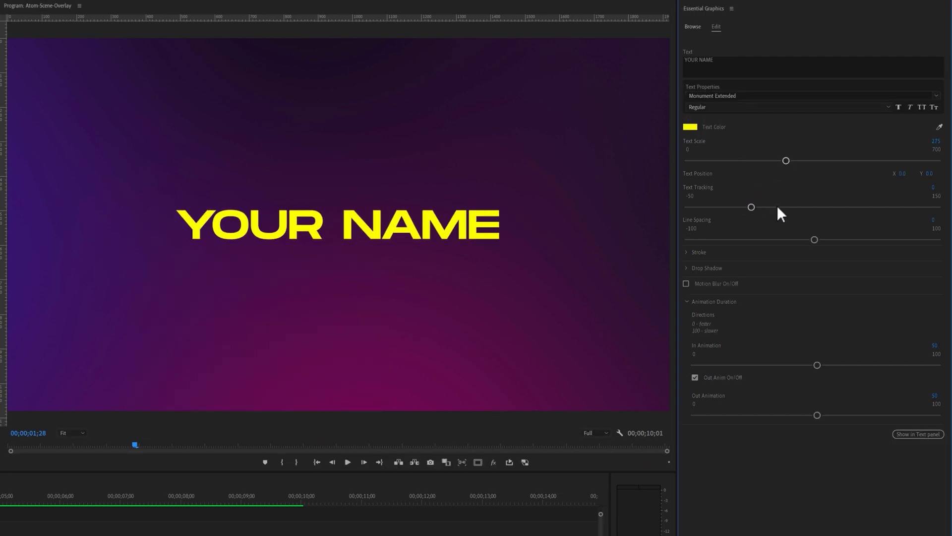
pyautogui.moveTo(905, 174)
pyautogui.mouseDown()
pyautogui.moveTo(918, 176)
pyautogui.moveTo(904, 175)
pyautogui.mouseUp()
# Try a 28-wide outside stroke on the title, then turn the stroke off
pyautogui.click(687, 254)
pyautogui.click(695, 265)
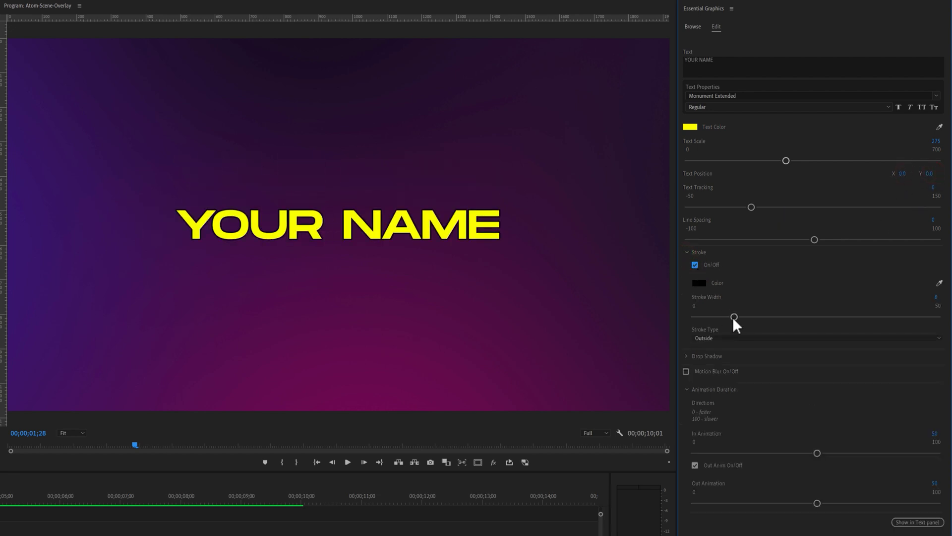
pyautogui.moveTo(737, 317)
pyautogui.mouseDown()
pyautogui.moveTo(828, 317)
pyautogui.moveTo(737, 319)
pyautogui.mouseUp()
pyautogui.click(734, 338)
pyautogui.click(729, 346)
pyautogui.click(694, 265)
pyautogui.click(687, 252)
# Try a farther, sharper drop shadow on the title, then turn it off
pyautogui.click(688, 268)
pyautogui.click(694, 281)
pyautogui.moveTo(776, 384); pyautogui.dragTo(862, 384)
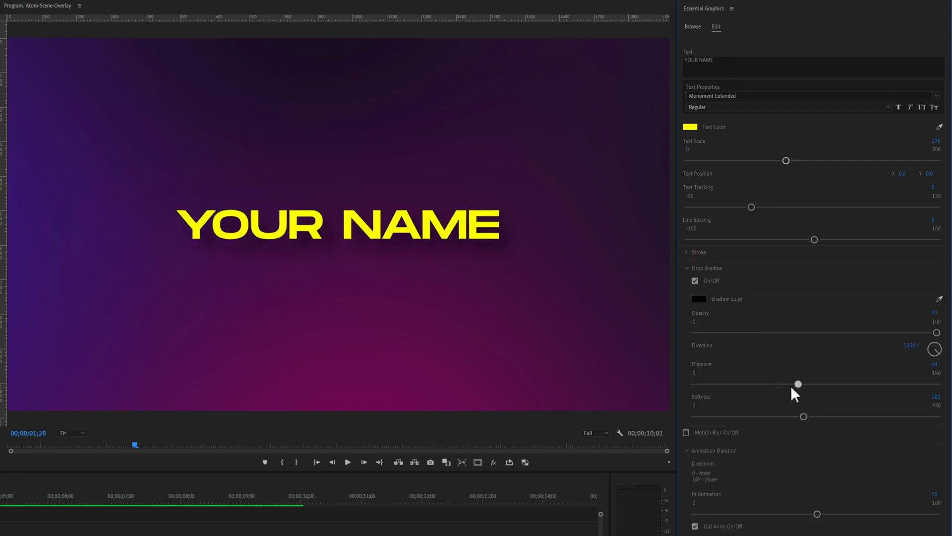
pyautogui.moveTo(782, 416); pyautogui.dragTo(704, 417)
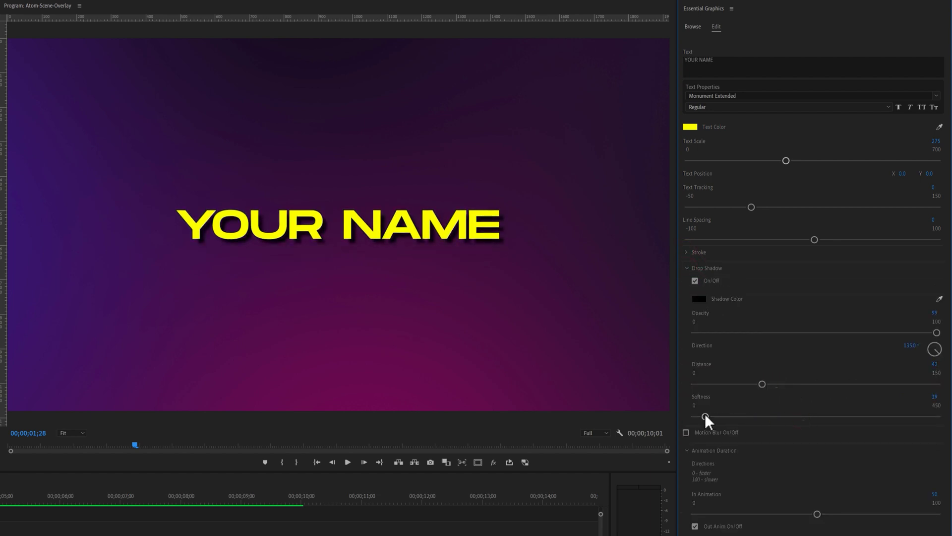
pyautogui.click(694, 281)
pyautogui.click(688, 268)
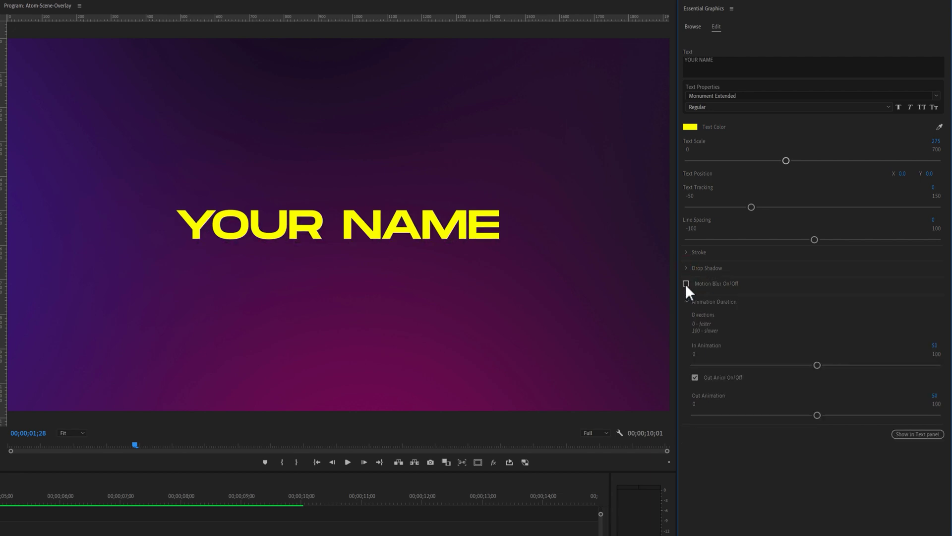
# Set the title's In Animation to 20 and play the animation from the start
pyautogui.press('Home')
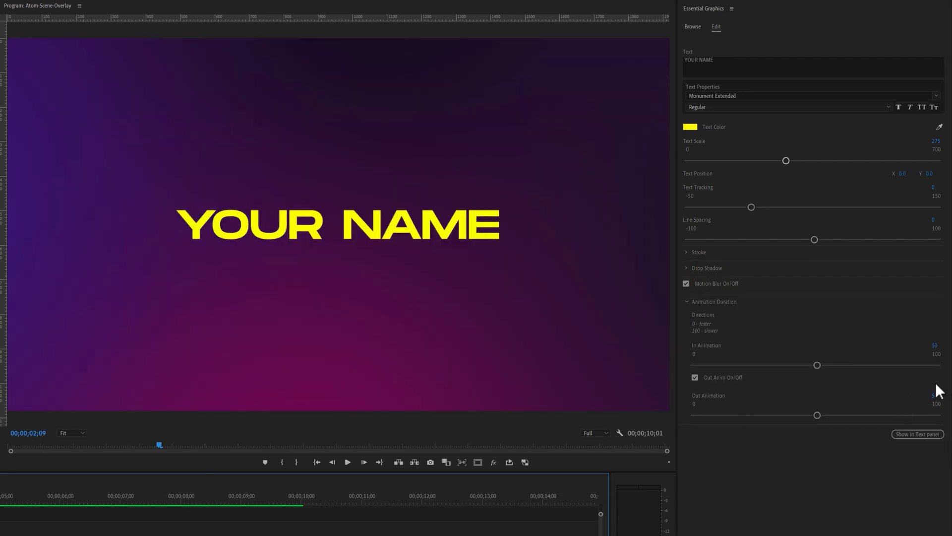
pyautogui.moveTo(816, 366); pyautogui.dragTo(821, 366)
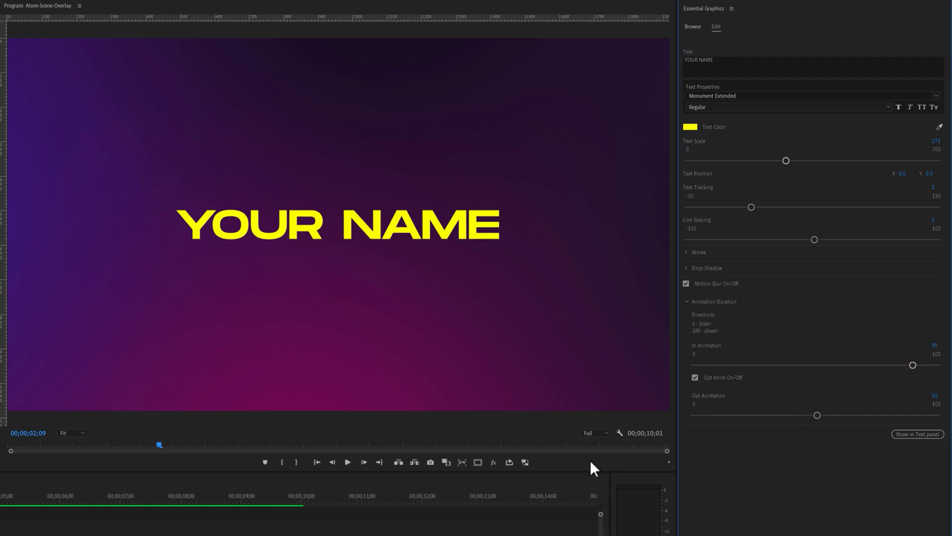
pyautogui.press('Home')
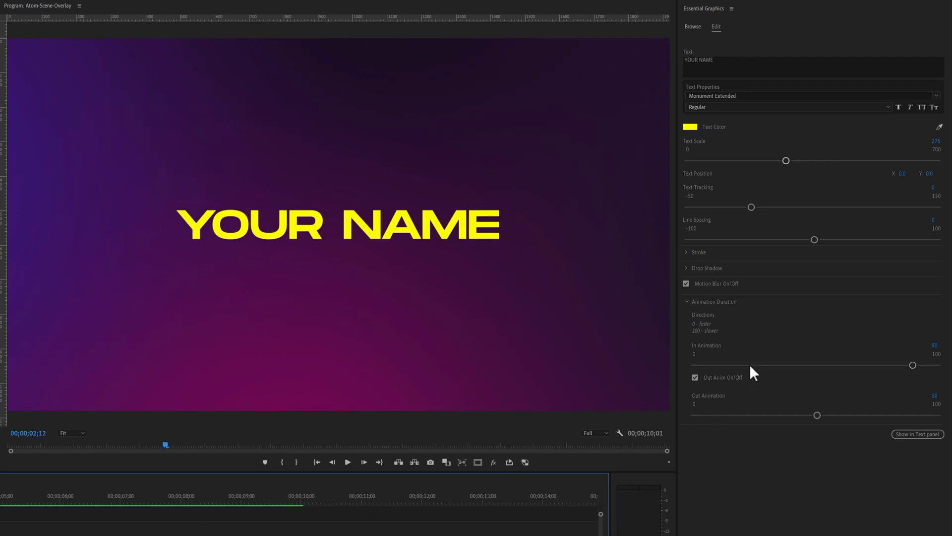
pyautogui.moveTo(750, 365); pyautogui.dragTo(744, 365)
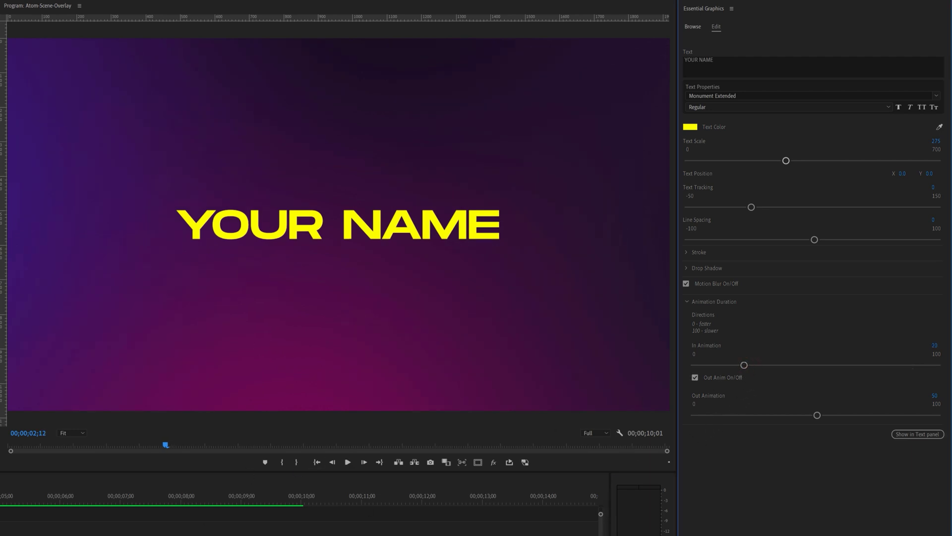
pyautogui.press('Home')
pyautogui.press('space')
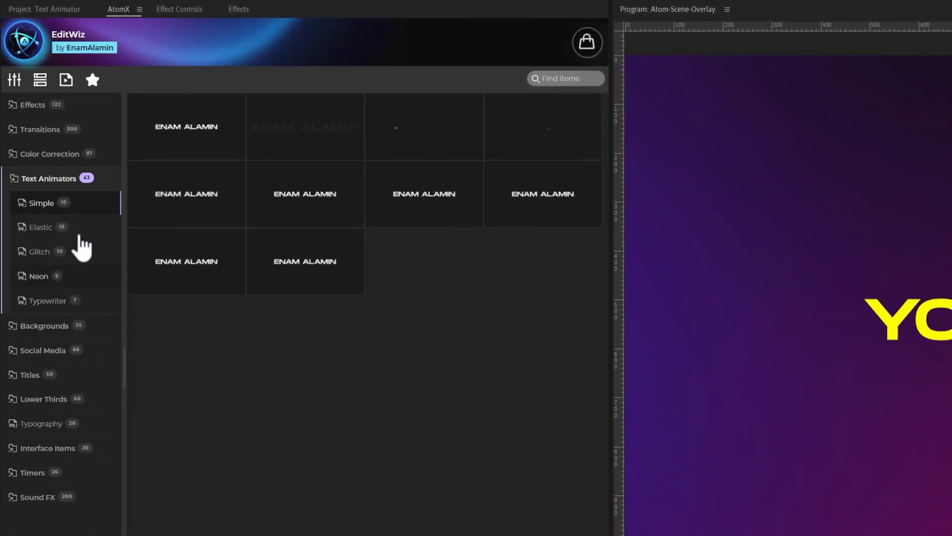
# Browse the Elastic, Glitch, Neon and Typewriter text animator presets in AtomX
pyautogui.click(78, 232)
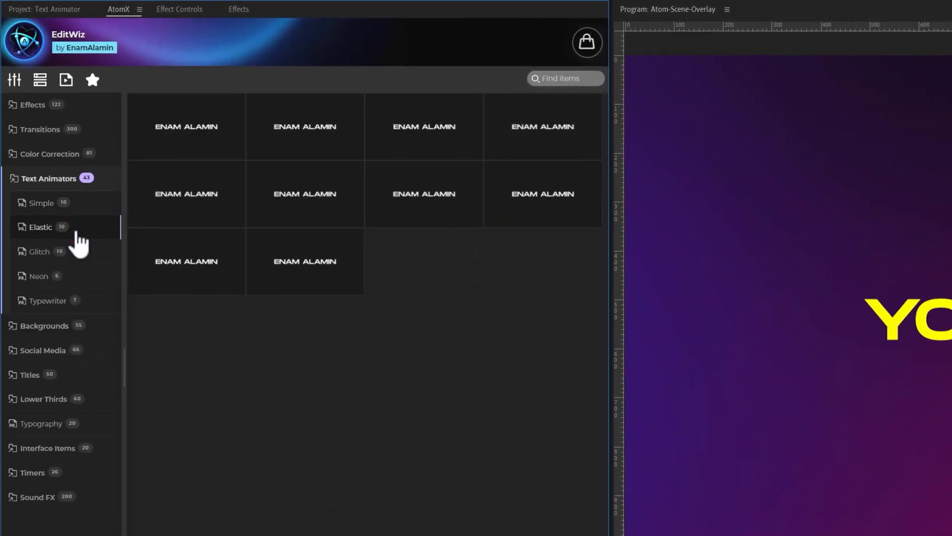
pyautogui.click(67, 252)
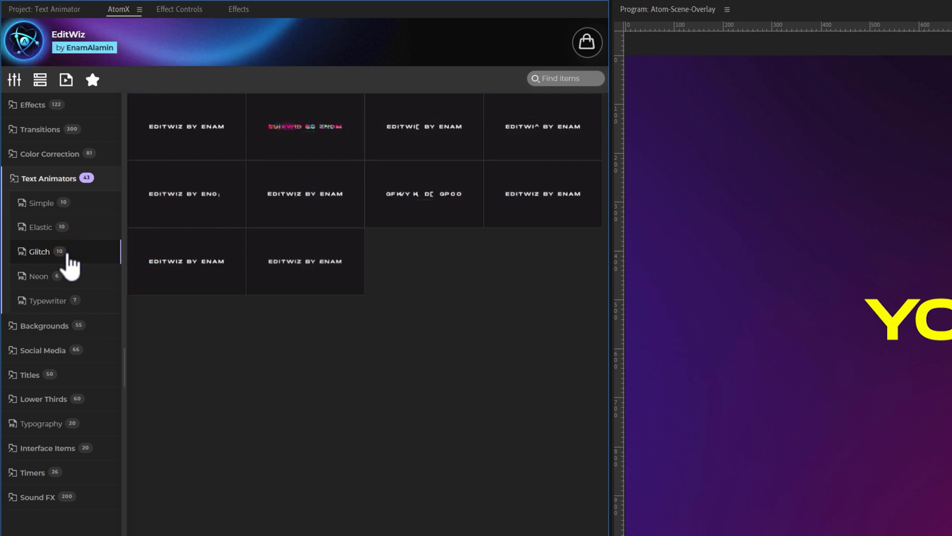
pyautogui.click(56, 277)
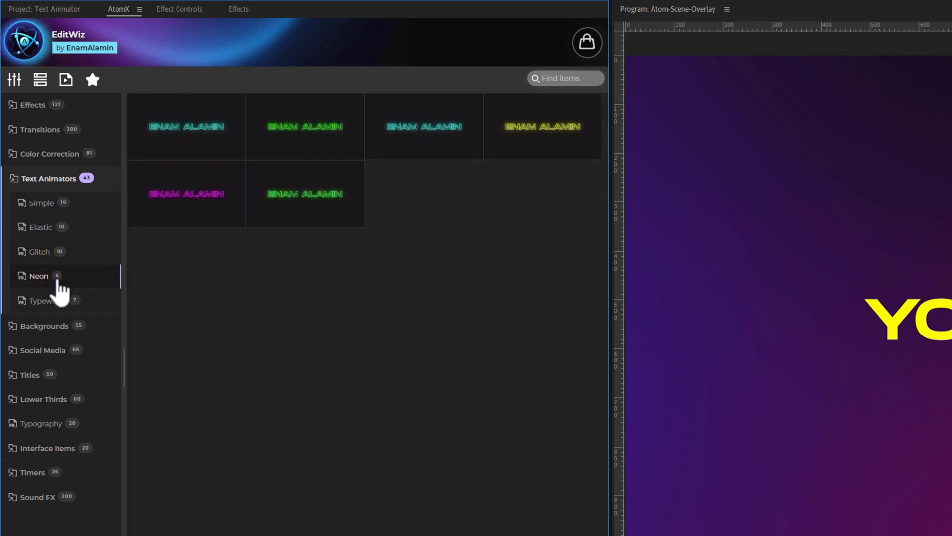
pyautogui.click(56, 301)
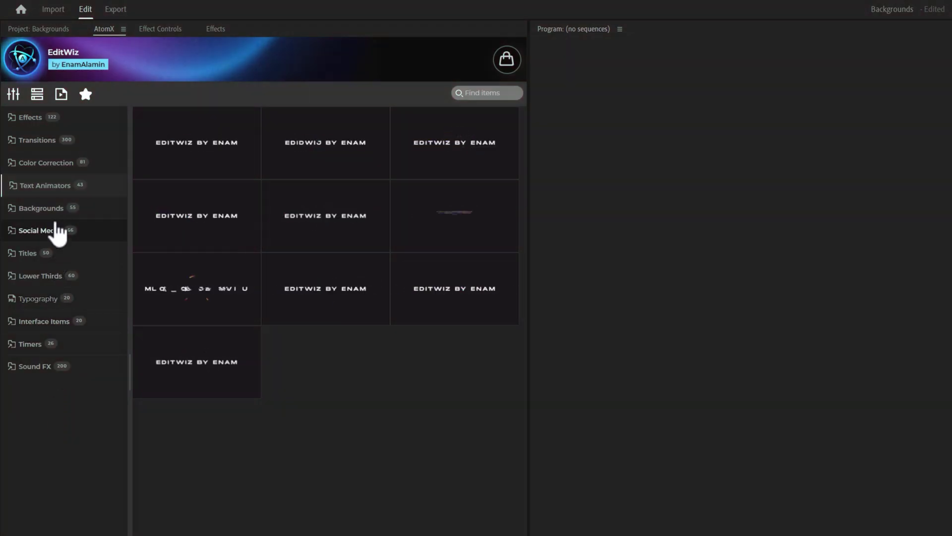
# Browse the Digital, Liquid Gradients, Gradients and Particles background presets
pyautogui.click(56, 215)
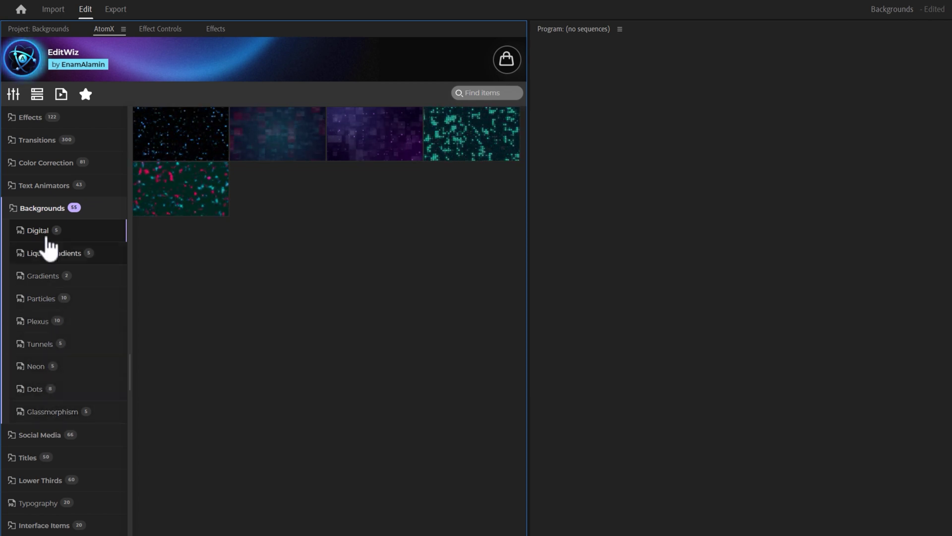
pyautogui.click(47, 254)
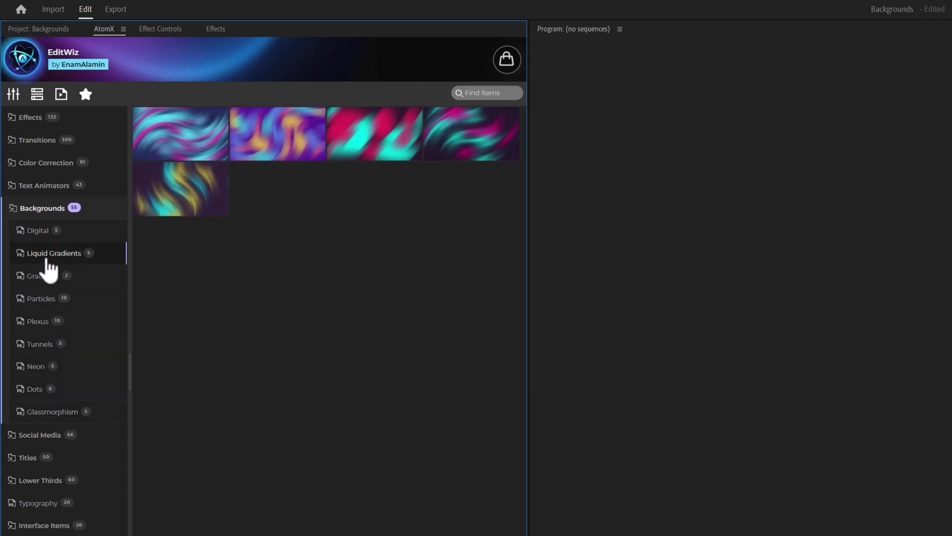
pyautogui.click(45, 280)
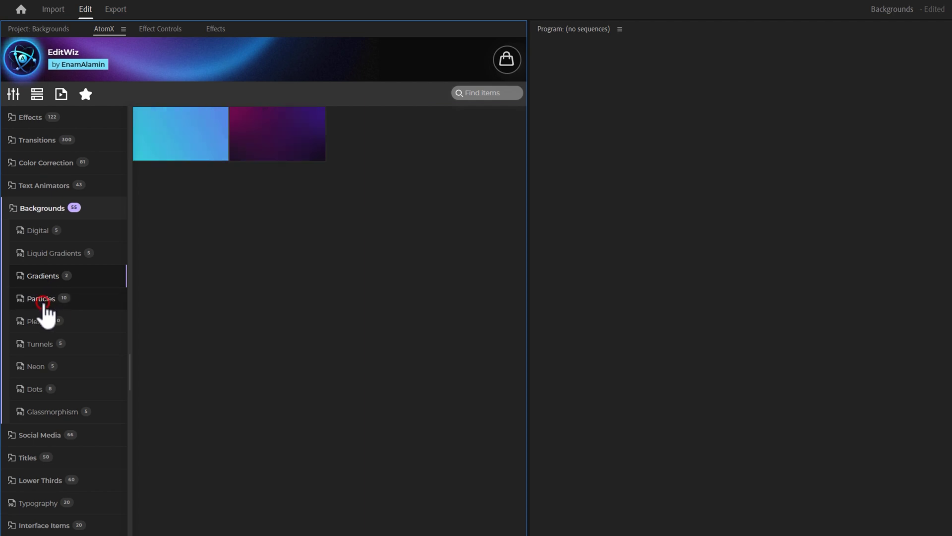
pyautogui.click(44, 304)
# In the Plexus backgrounds, enlarge the thumbnails and drag the red plexus onto the timeline
pyautogui.click(43, 324)
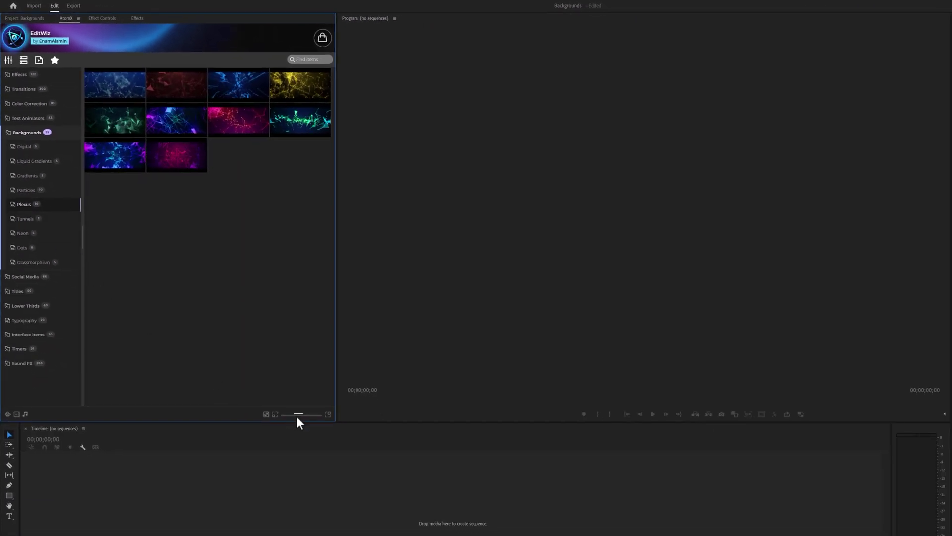
pyautogui.moveTo(297, 416); pyautogui.dragTo(307, 414)
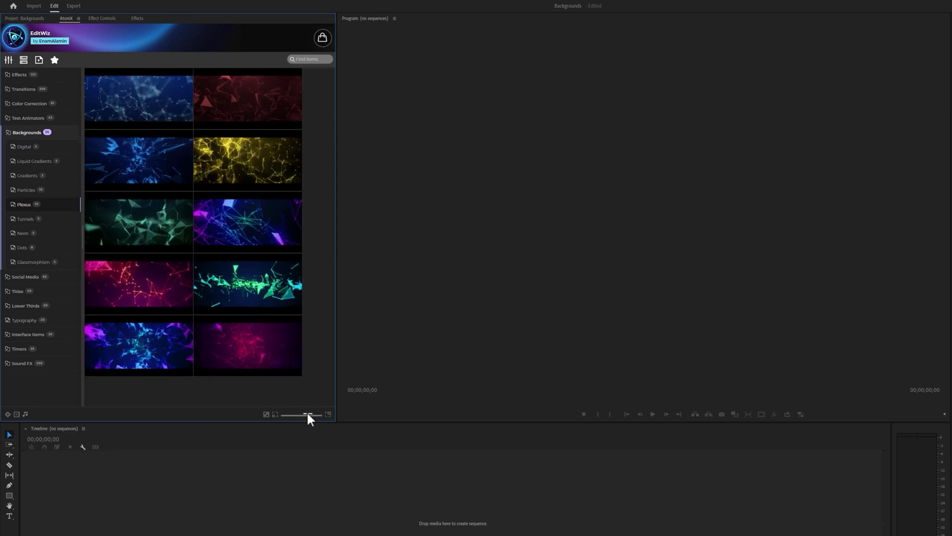
pyautogui.moveTo(255, 104); pyautogui.dragTo(172, 507)
# Change the Plexus Color from red to blue and letterbox it with Crop Value -69
pyautogui.press('space')
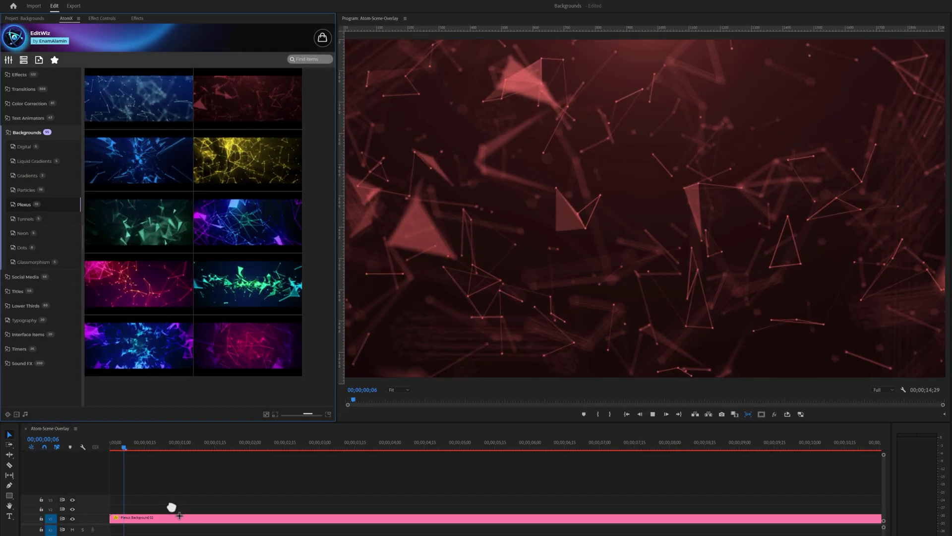
pyautogui.click(172, 517)
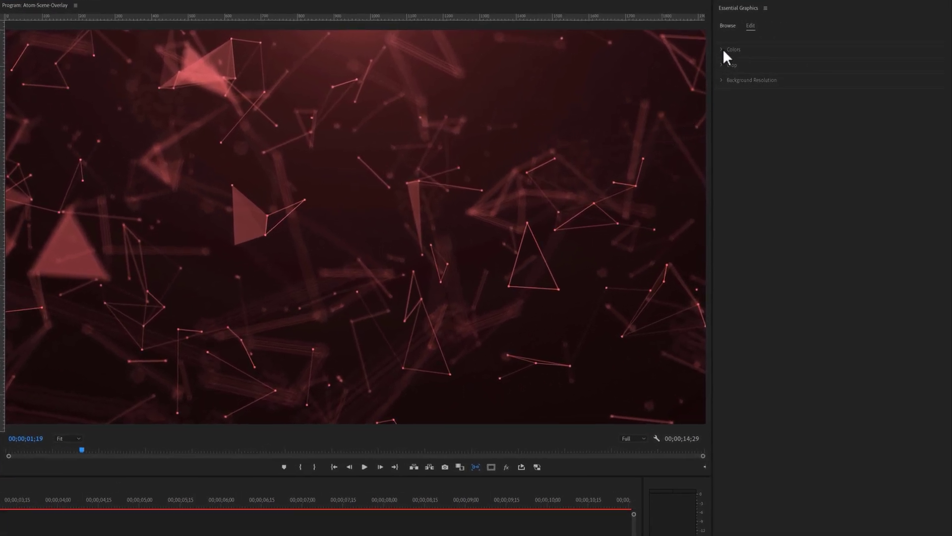
pyautogui.click(722, 49)
pyautogui.click(732, 89)
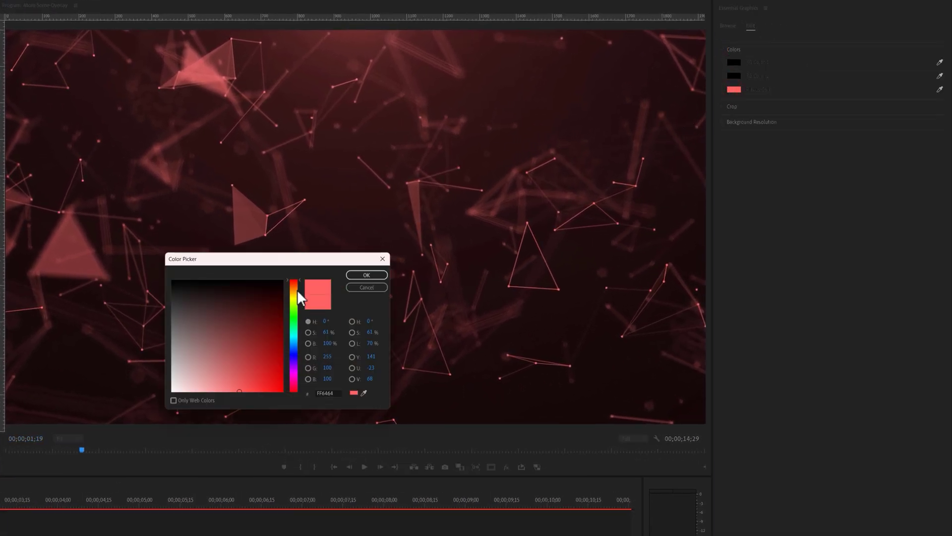
pyautogui.moveTo(297, 288); pyautogui.dragTo(293, 342)
pyautogui.click(366, 275)
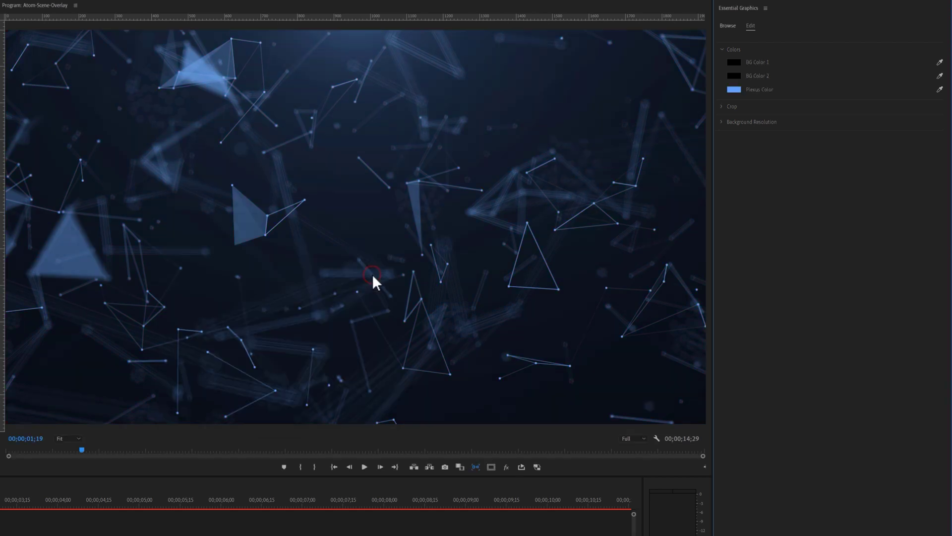
pyautogui.click(730, 119)
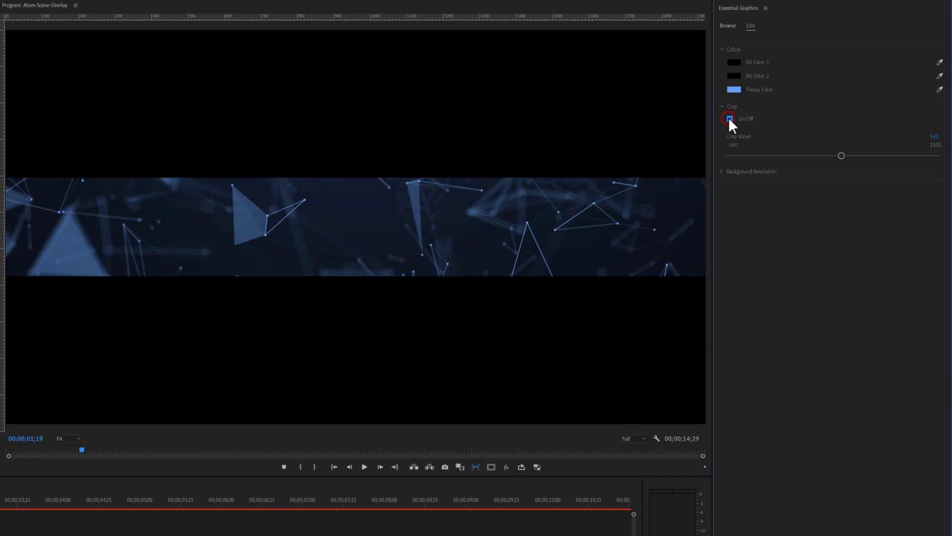
pyautogui.moveTo(840, 155); pyautogui.dragTo(780, 156)
# Check Background Resolution, then browse the Tunnels, Neon, Dots and Glassmorphism backgrounds
pyautogui.click(722, 170)
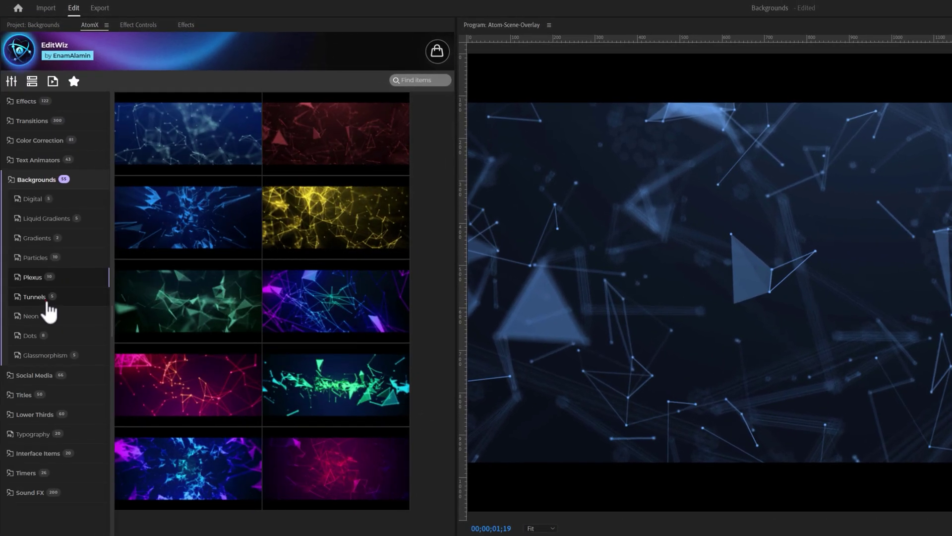
pyautogui.click(48, 303)
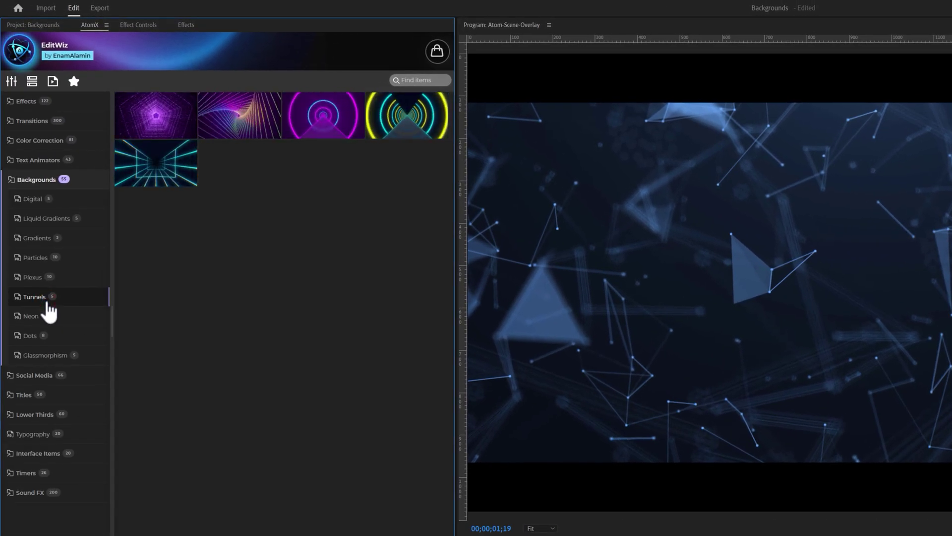
pyautogui.click(43, 319)
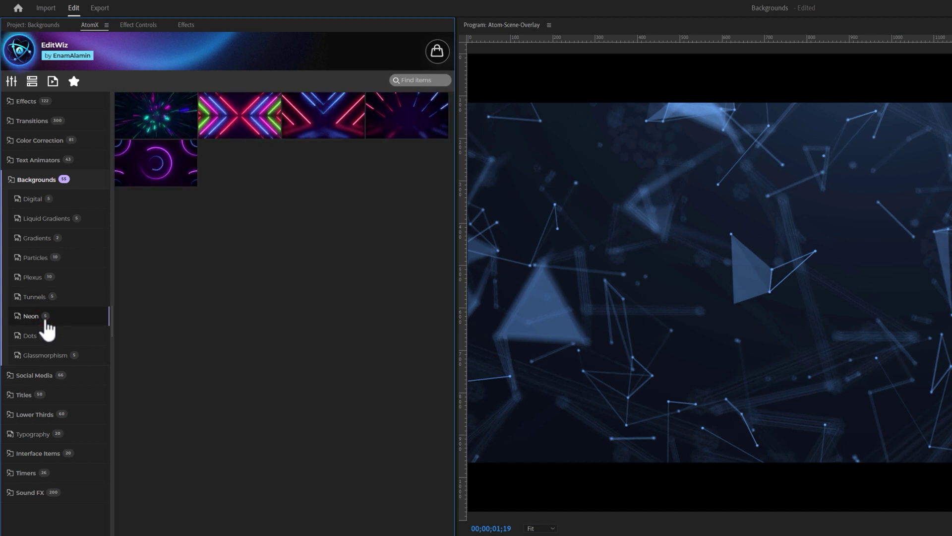
pyautogui.click(43, 337)
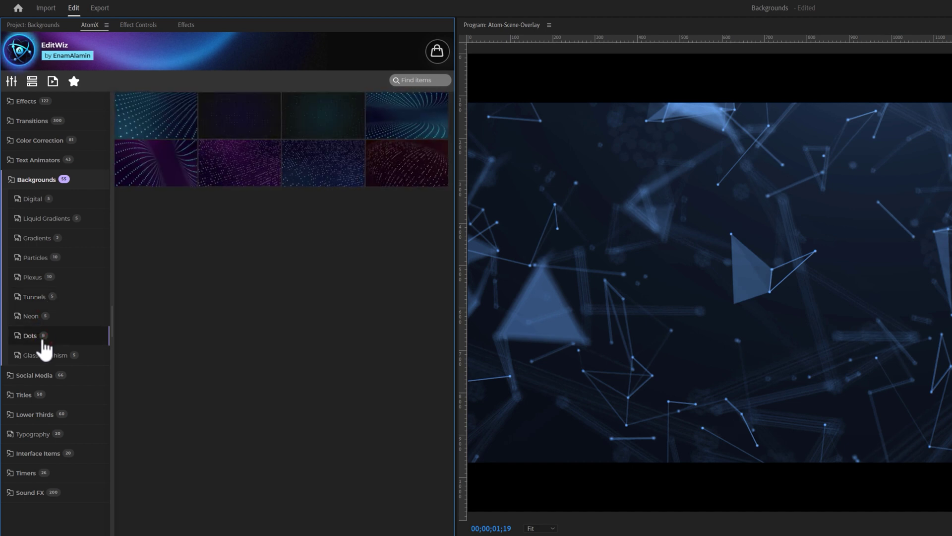
pyautogui.click(40, 355)
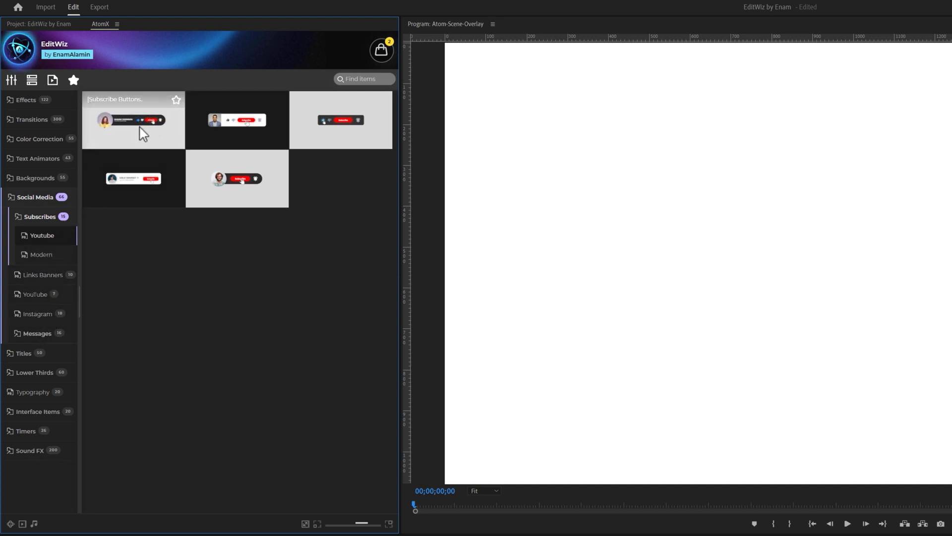
# Enable thumbnail auto-play, put the YouTube subscribe button on V2 and play it to 00;00;02;29
pyautogui.click(22, 524)
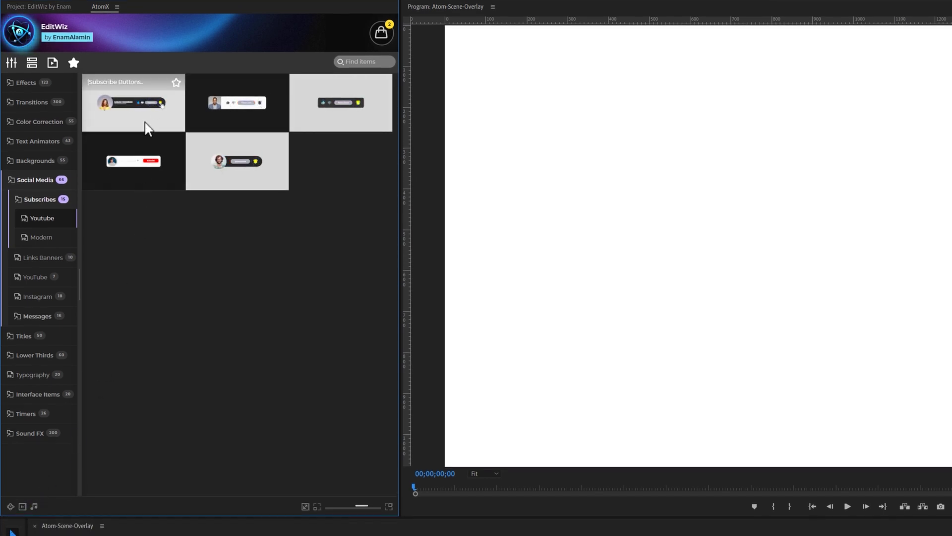
pyautogui.moveTo(111, 414); pyautogui.dragTo(99, 491)
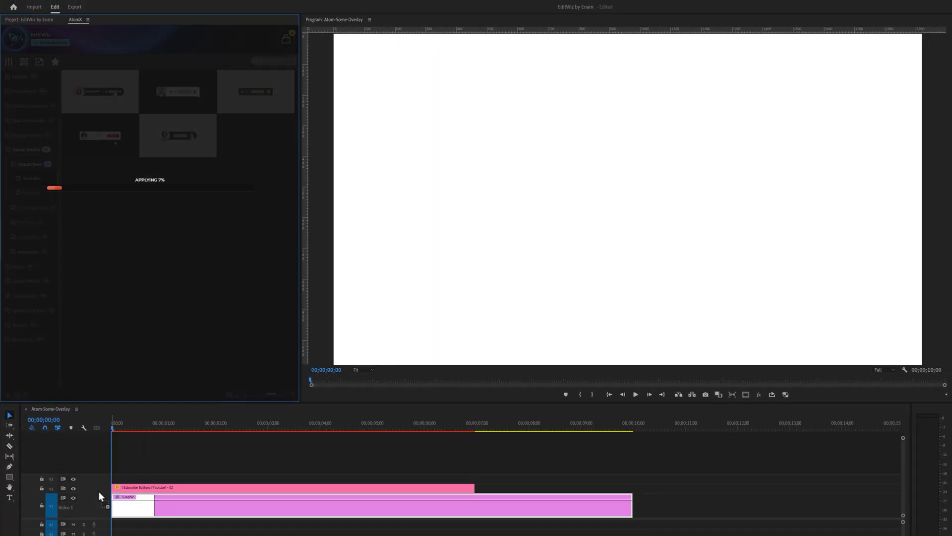
pyautogui.press('space')
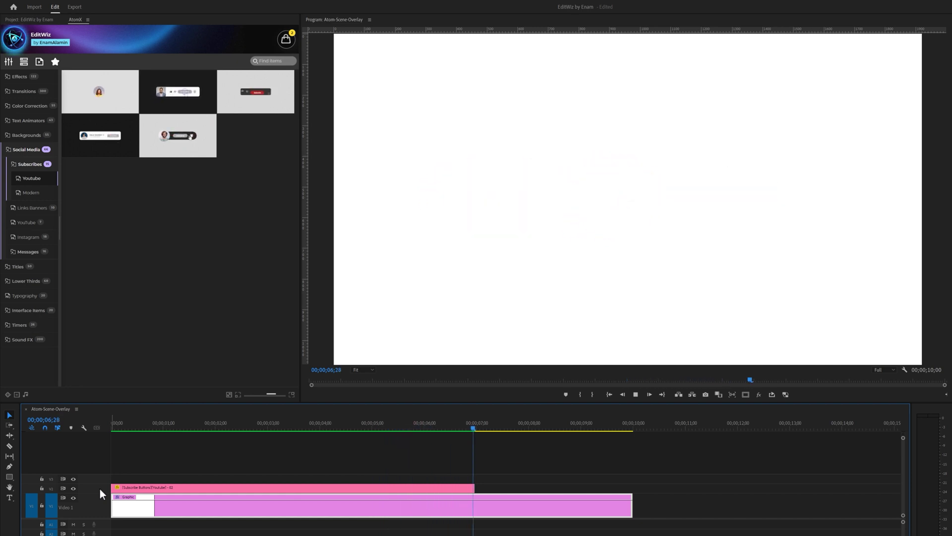
pyautogui.click(266, 428)
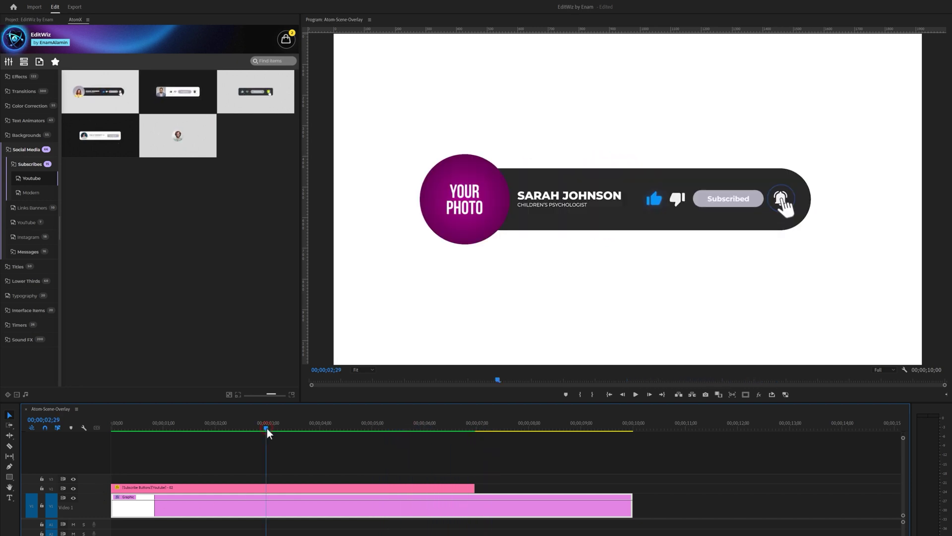
# Replace the subscribe button's Replace Me photo with the PP image file from disk
pyautogui.click(270, 490)
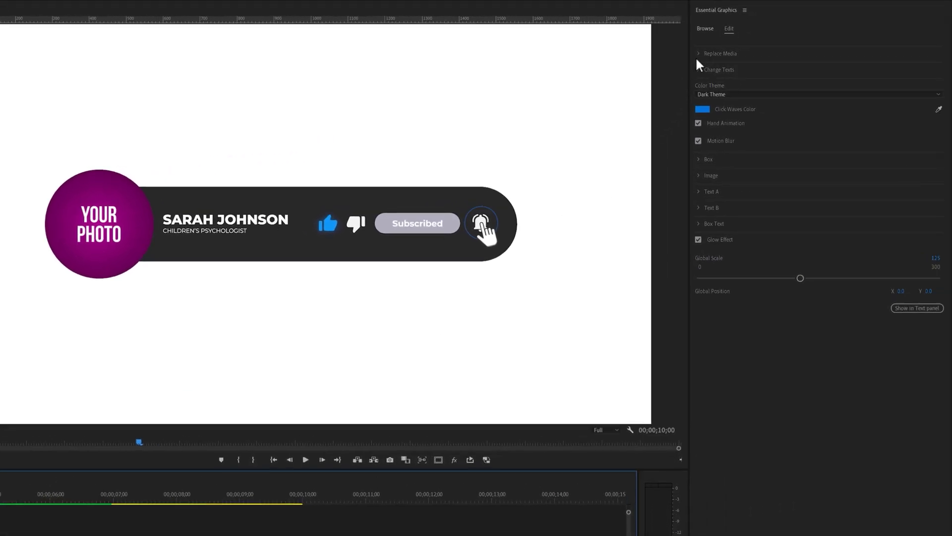
pyautogui.click(699, 54)
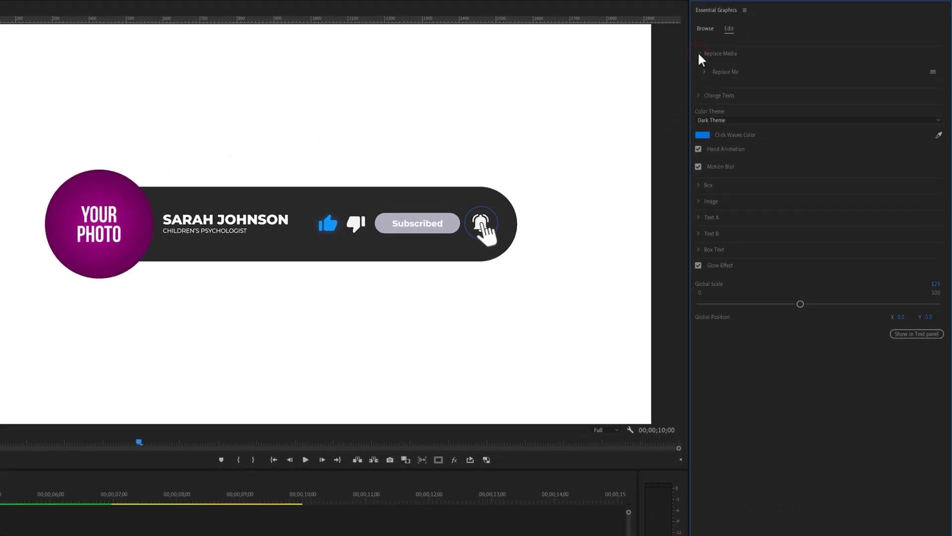
pyautogui.click(933, 72)
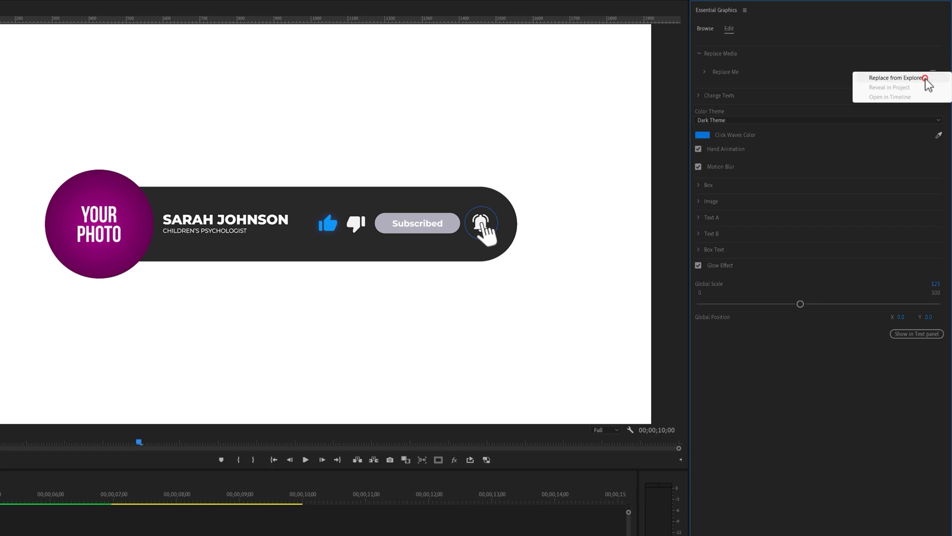
pyautogui.click(925, 79)
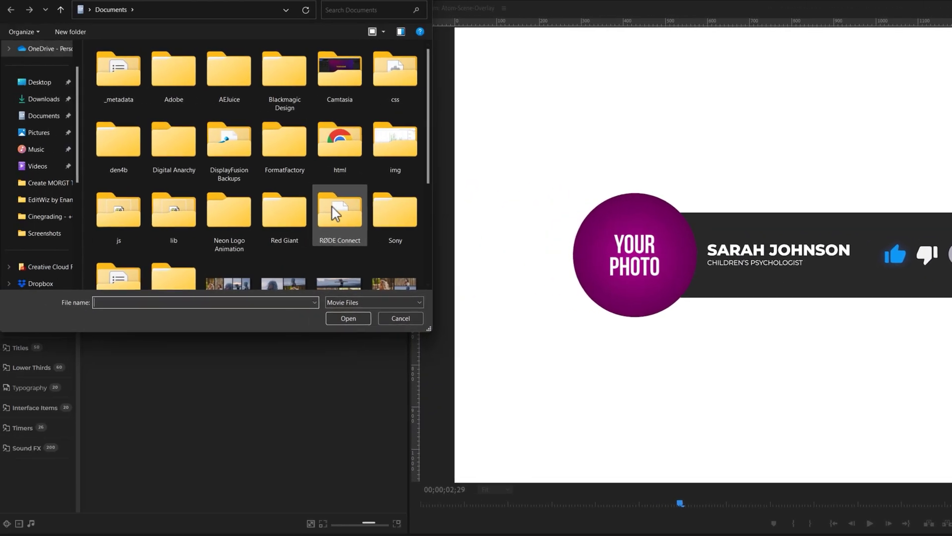
pyautogui.scroll(-3, 334, 205)
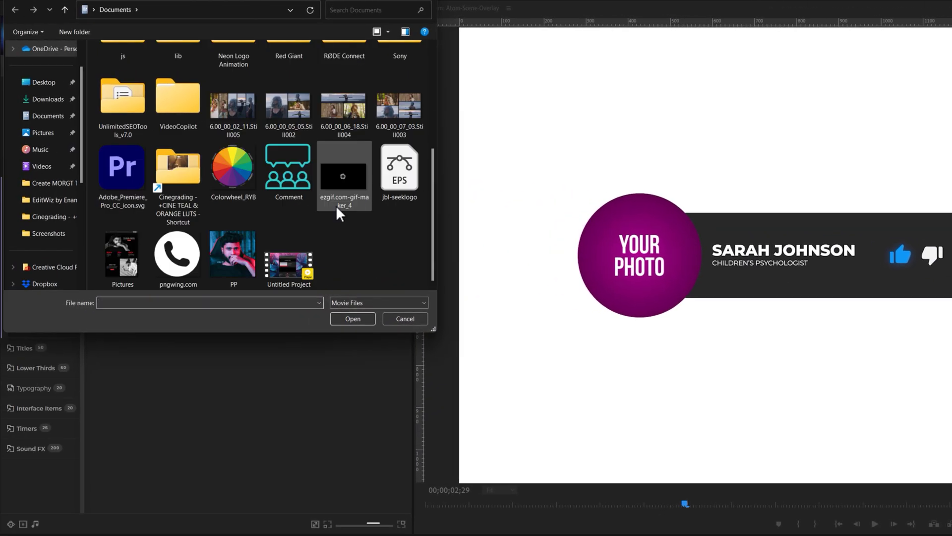
pyautogui.click(237, 250)
pyautogui.click(339, 318)
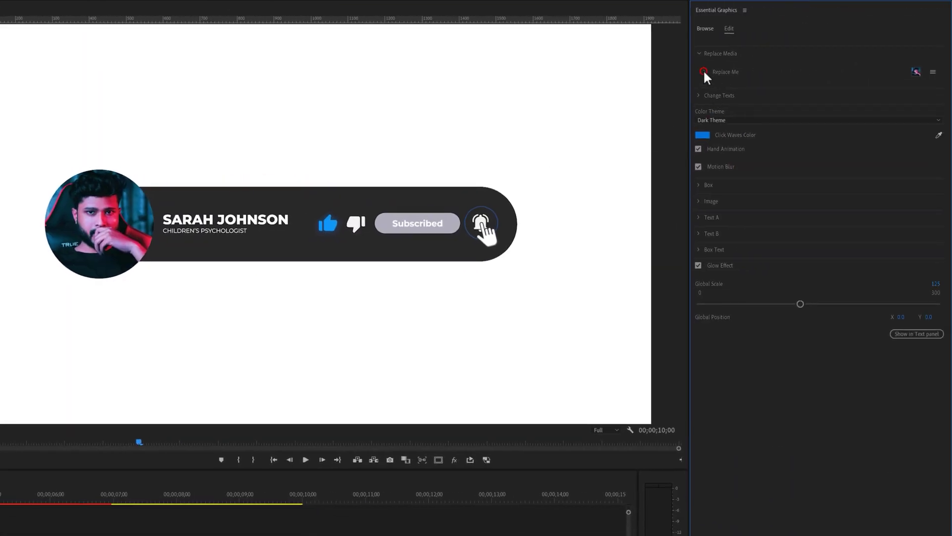
pyautogui.click(704, 72)
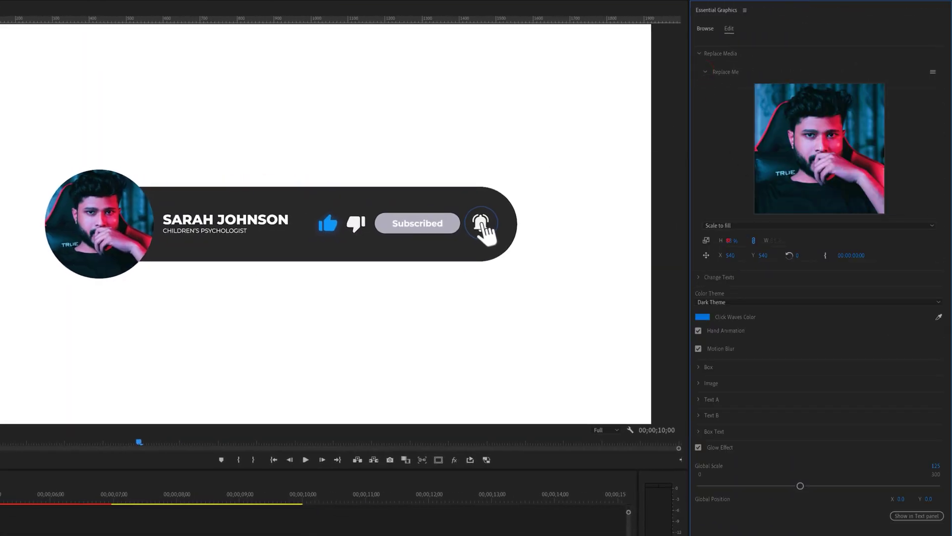
pyautogui.click(705, 71)
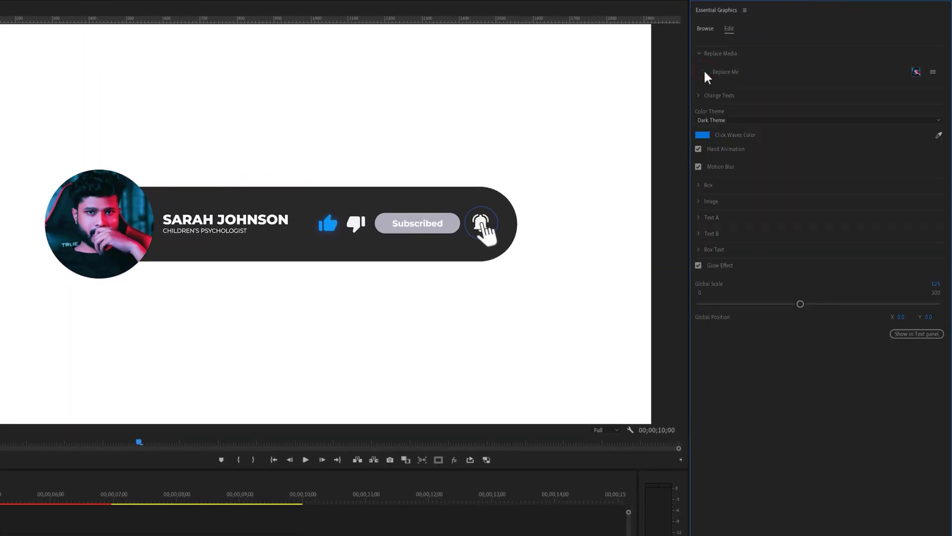
# Set Text A to YOUR NAME and Text B to YOUR DESIGNATION
pyautogui.click(699, 94)
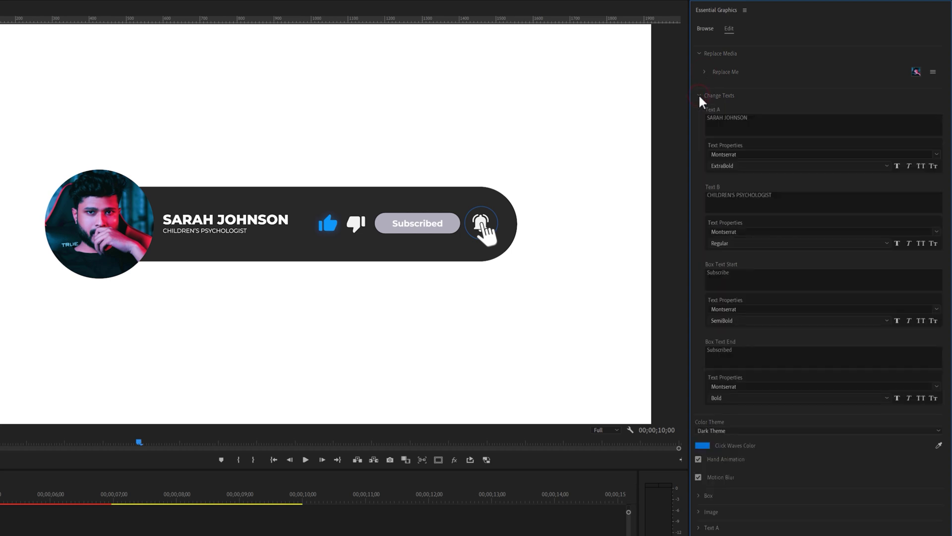
pyautogui.click(757, 121)
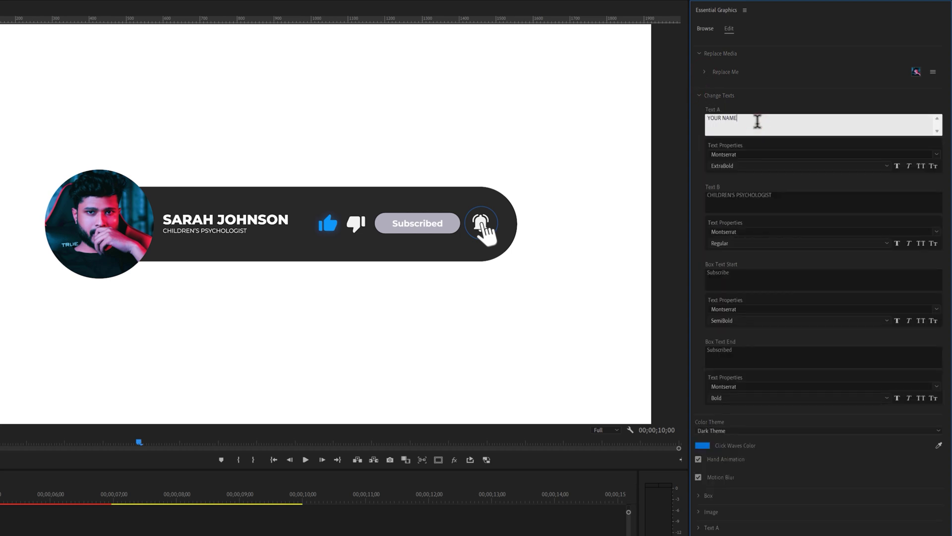
pyautogui.click(756, 153)
pyautogui.click(760, 145)
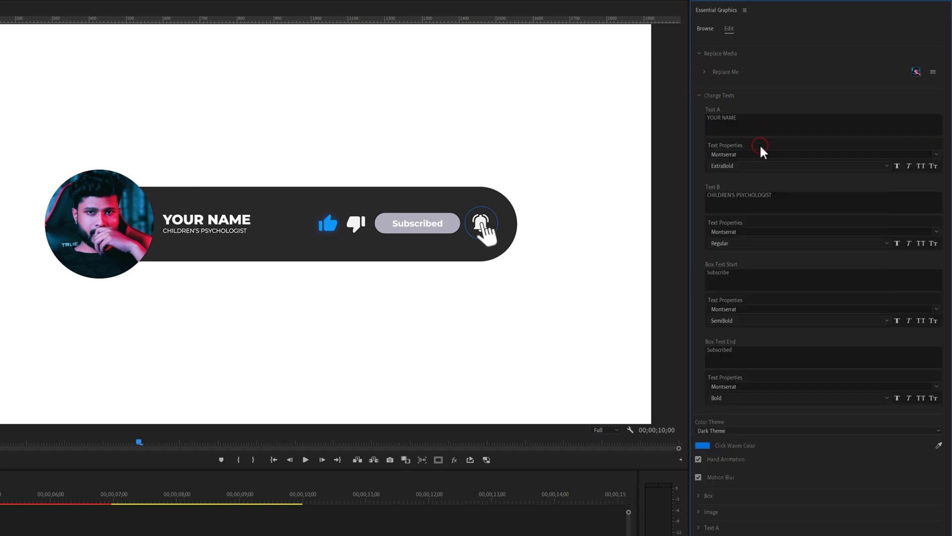
pyautogui.click(780, 197)
pyautogui.write('YOUR DESIGNATION')
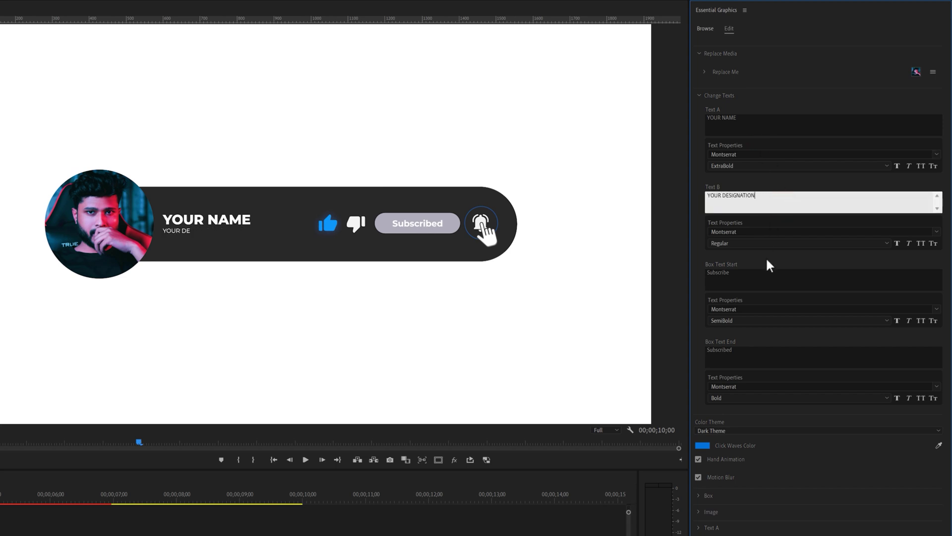
pyautogui.click(767, 272)
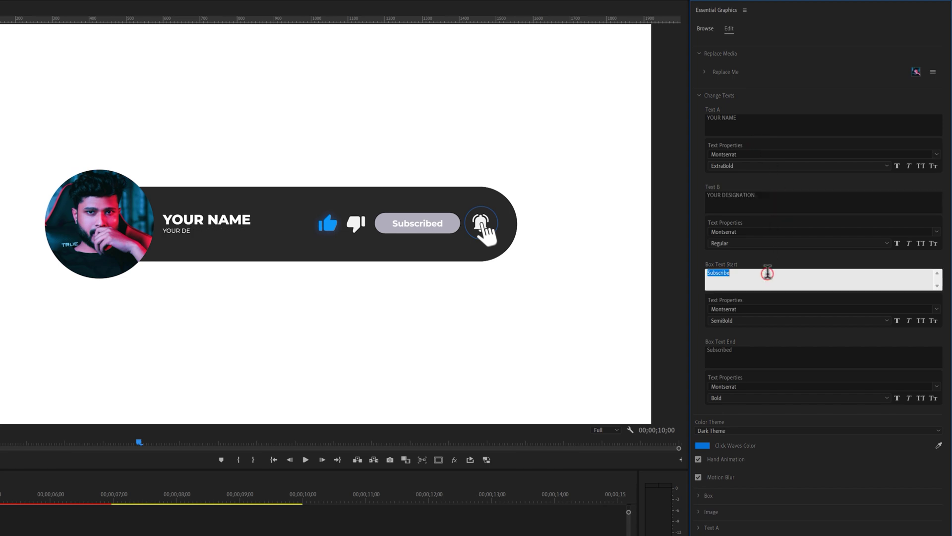
# Keep the Dark Theme, narrow Box Width to 1690 and adjust the box roundness
pyautogui.click(779, 430)
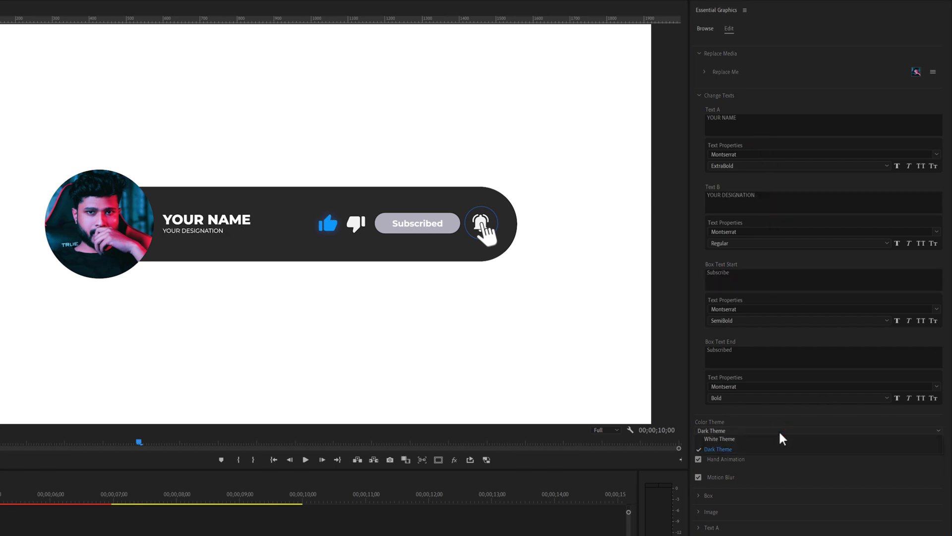
pyautogui.click(780, 432)
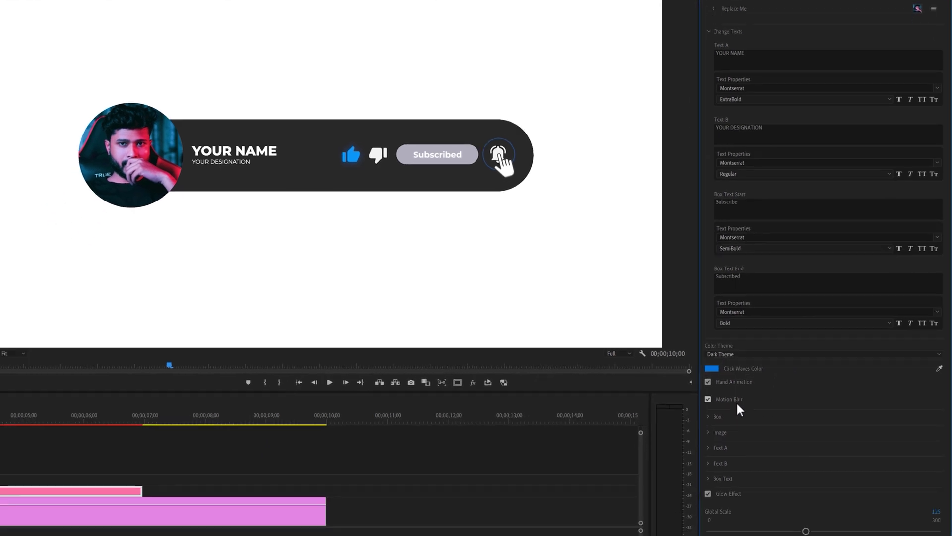
pyautogui.click(699, 495)
pyautogui.moveTo(887, 354); pyautogui.dragTo(869, 353)
pyautogui.moveTo(938, 415); pyautogui.dragTo(711, 416)
# Keep the image size at 100 and review the name text's scale, position and tracking
pyautogui.click(720, 431)
pyautogui.scroll(-1, 794, 441)
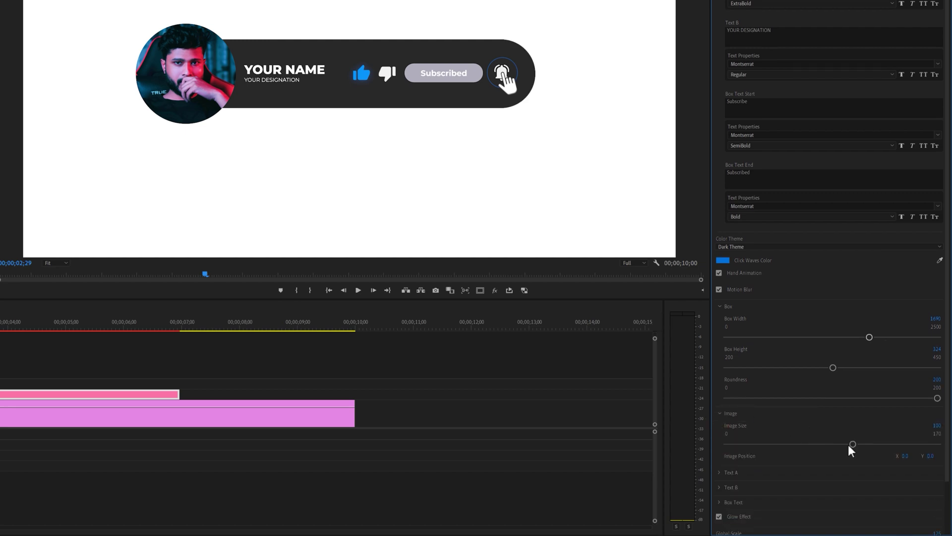
pyautogui.hotkey('ctrl', 'z')
pyautogui.click(724, 473)
pyautogui.scroll(-8, 803, 473)
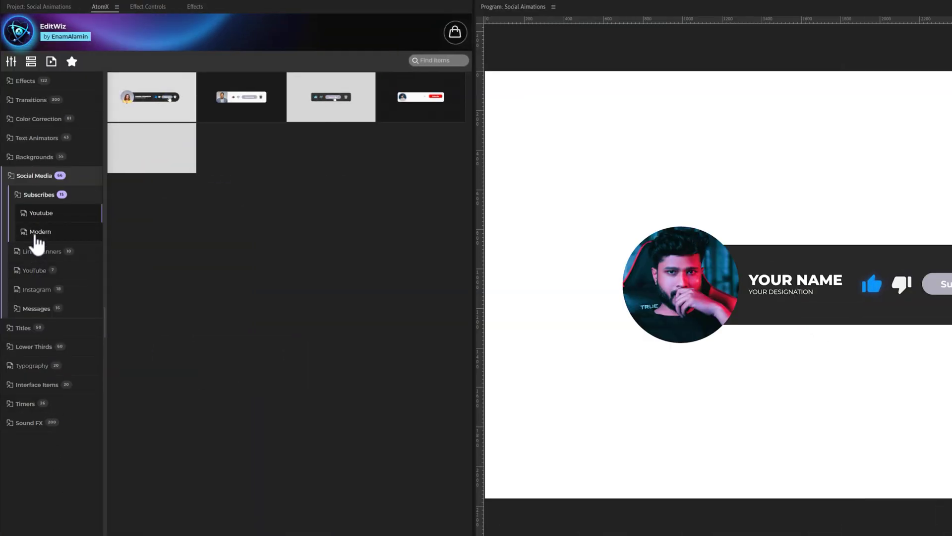
# Browse the Modern, Links Banners, YouTube, Instagram and Messages social media templates
pyautogui.click(36, 235)
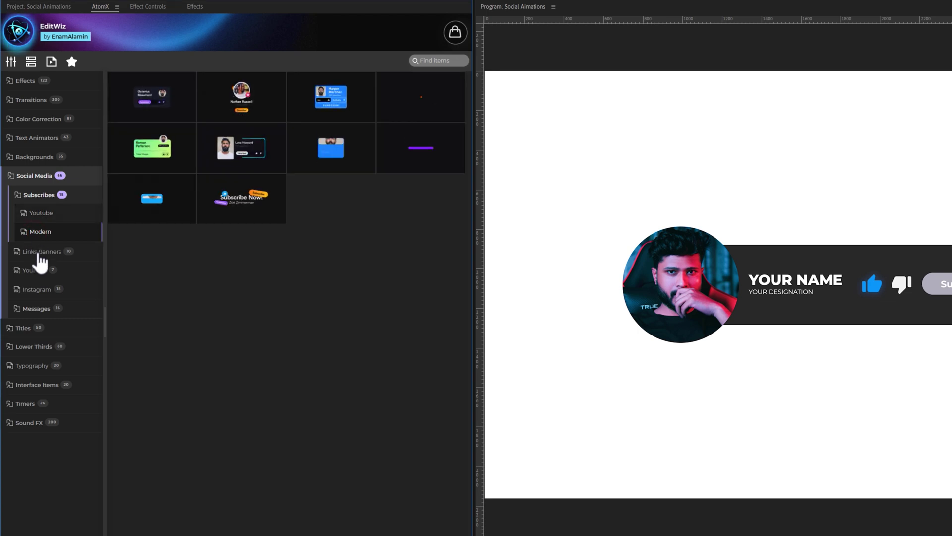
pyautogui.click(39, 254)
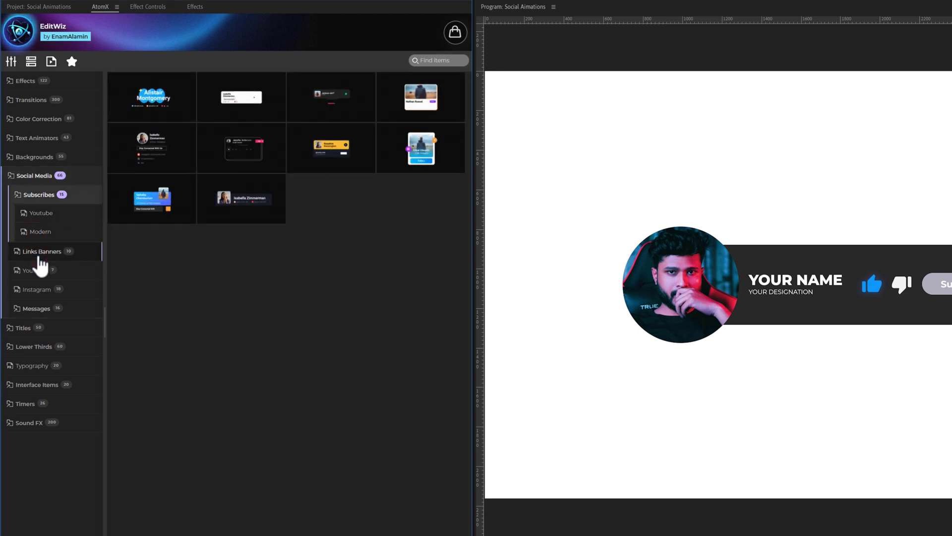
pyautogui.click(38, 270)
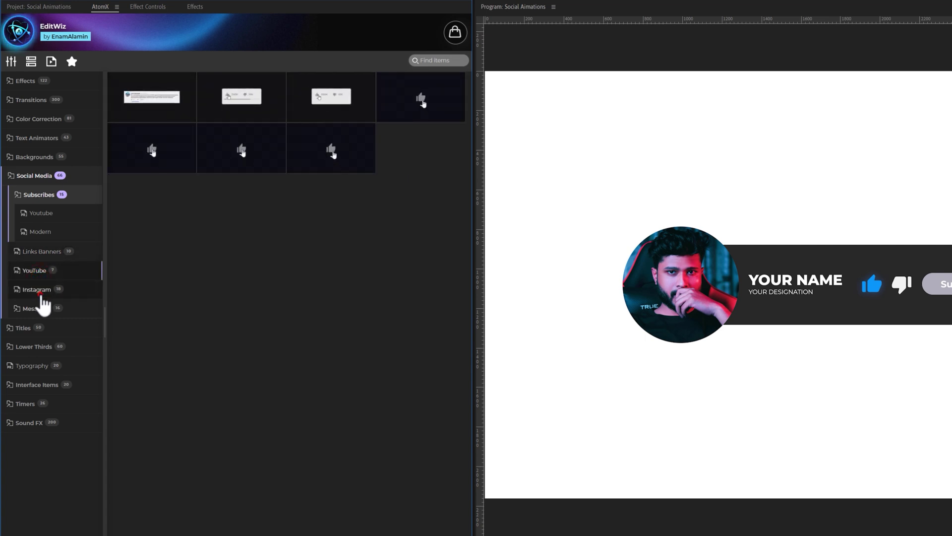
pyautogui.click(41, 294)
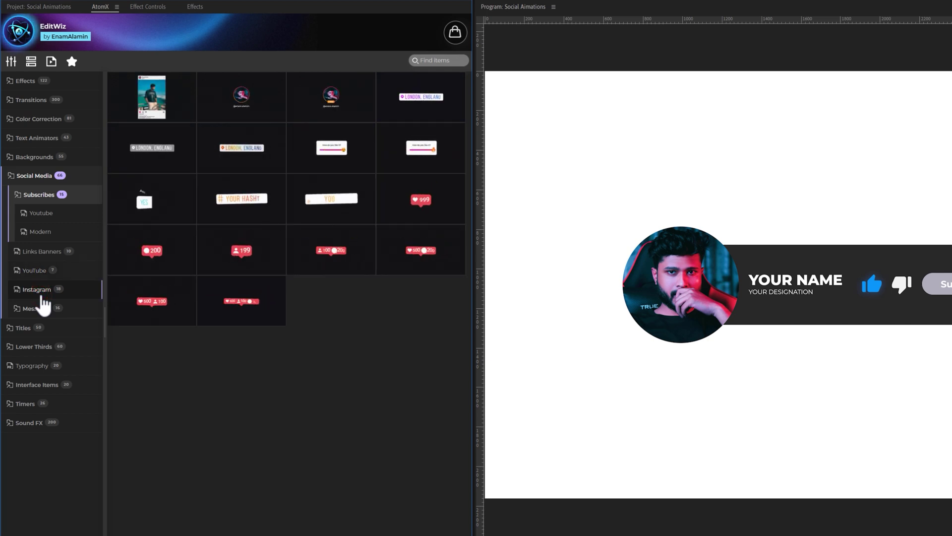
pyautogui.click(40, 309)
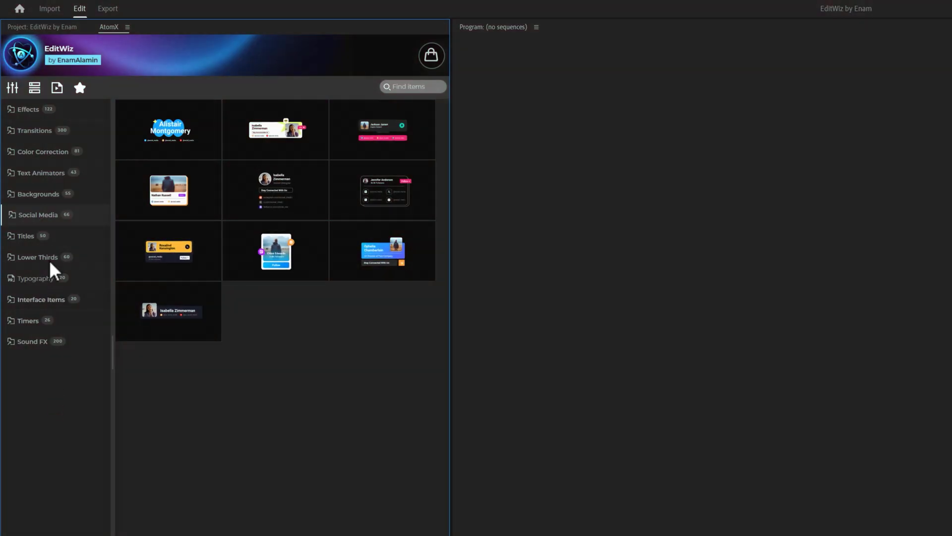
# Browse the Glitch, Modern and Bold title presets, then switch to the Lower Thirds category
pyautogui.click(42, 237)
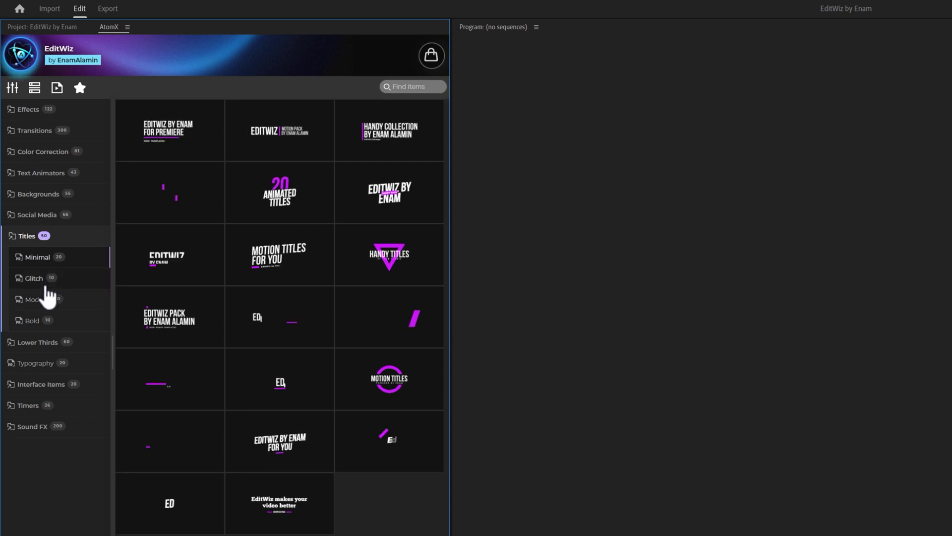
pyautogui.click(46, 286)
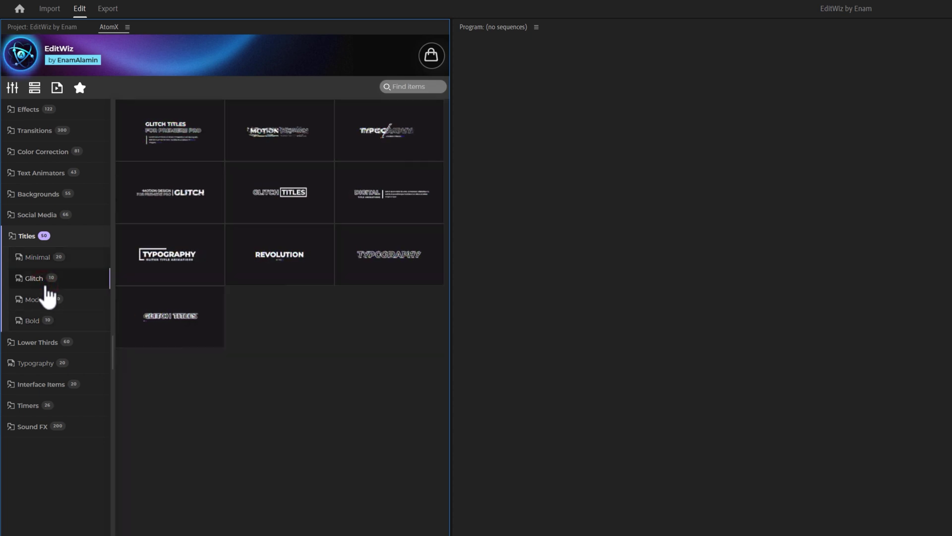
pyautogui.click(48, 312)
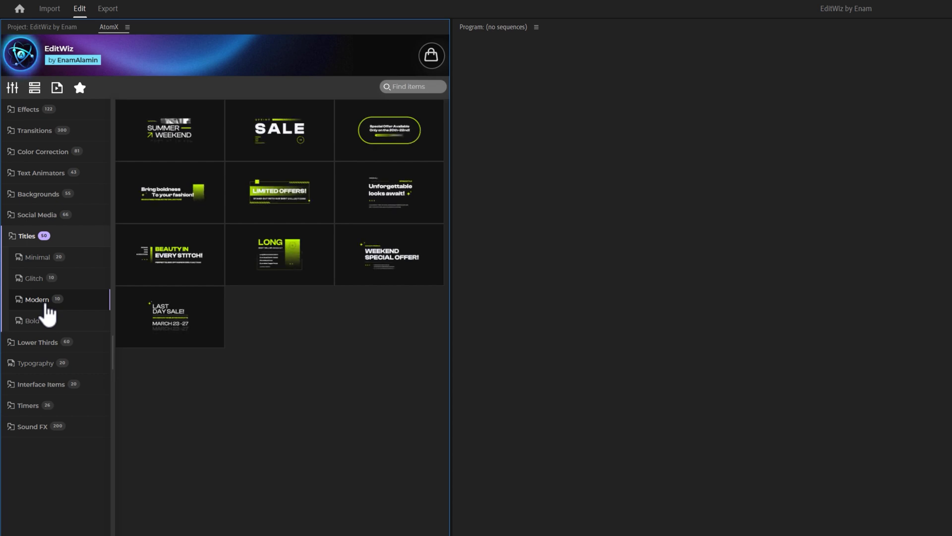
pyautogui.click(47, 323)
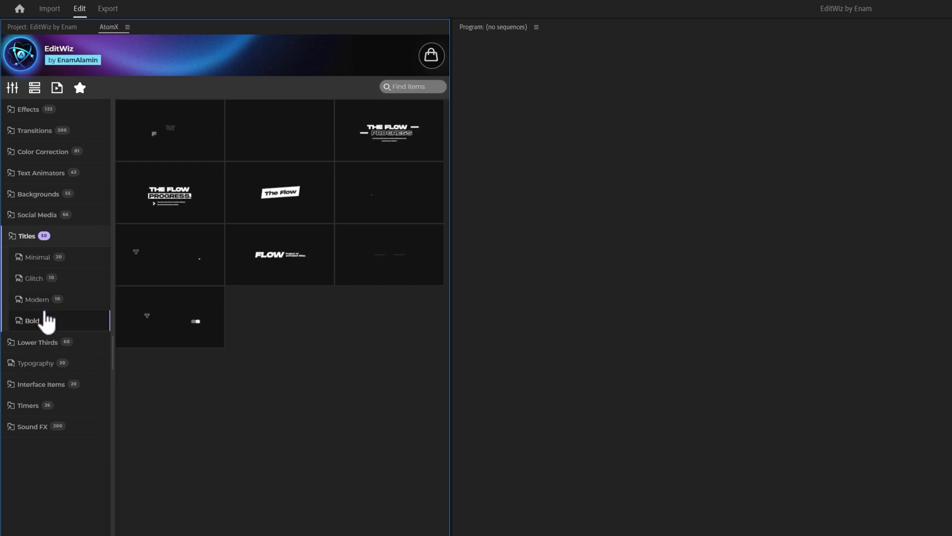
pyautogui.click(37, 237)
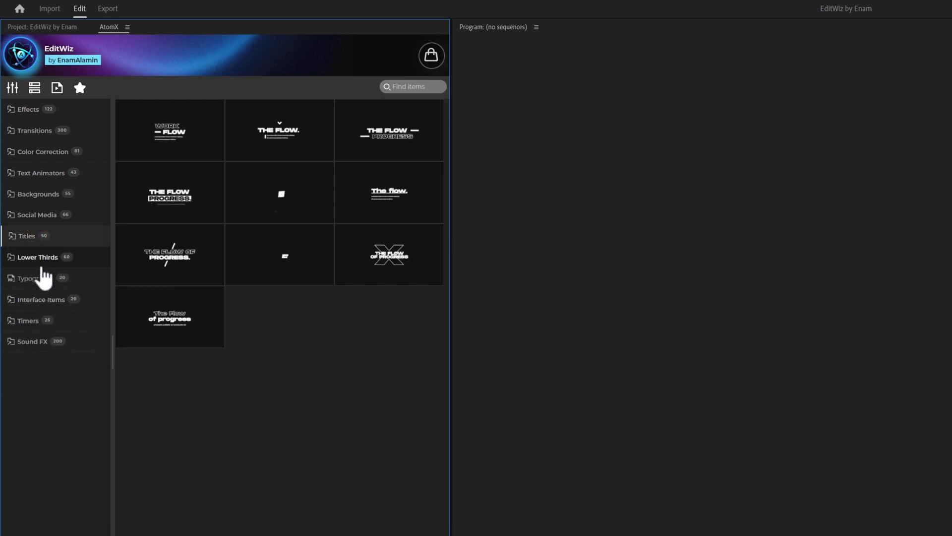
pyautogui.click(39, 264)
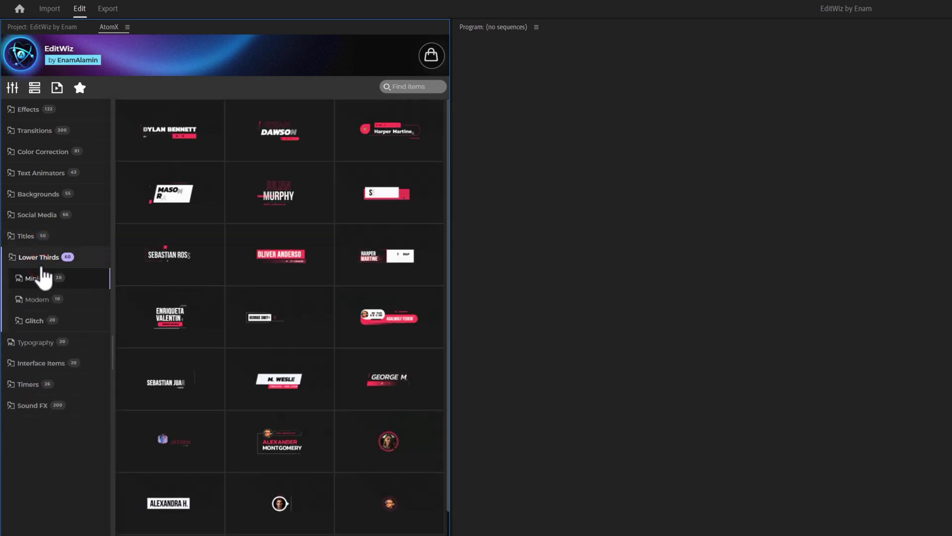
# View the Modern and Glitch lower-third templates, then collapse Lower Thirds
pyautogui.click(42, 302)
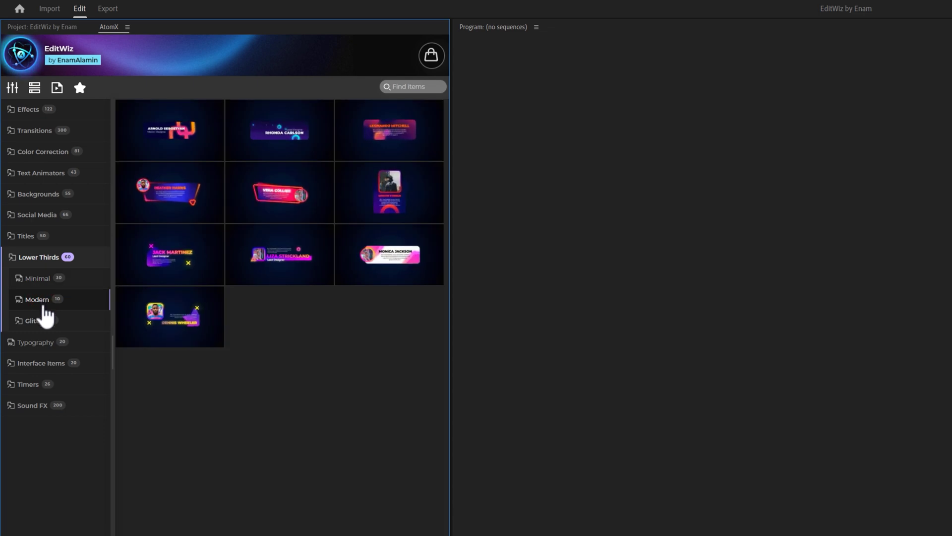
pyautogui.click(40, 322)
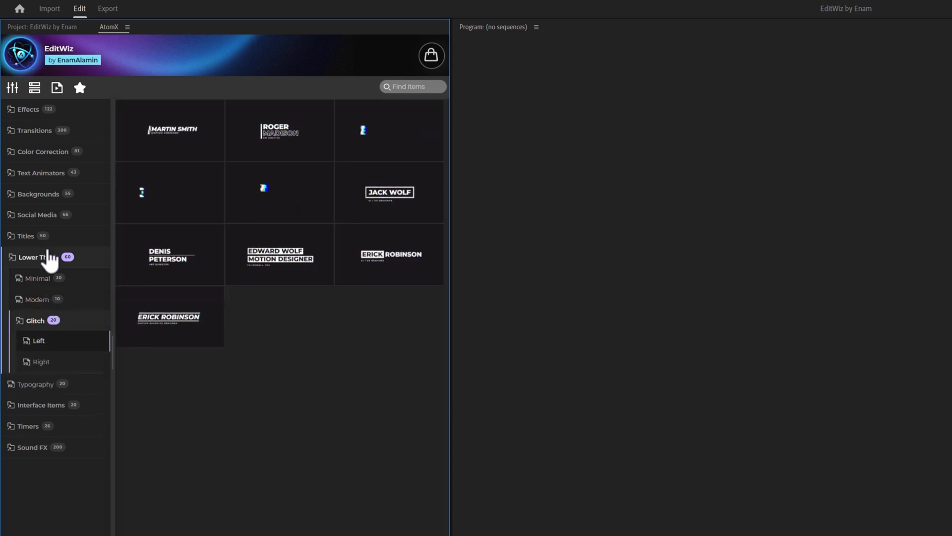
pyautogui.click(43, 257)
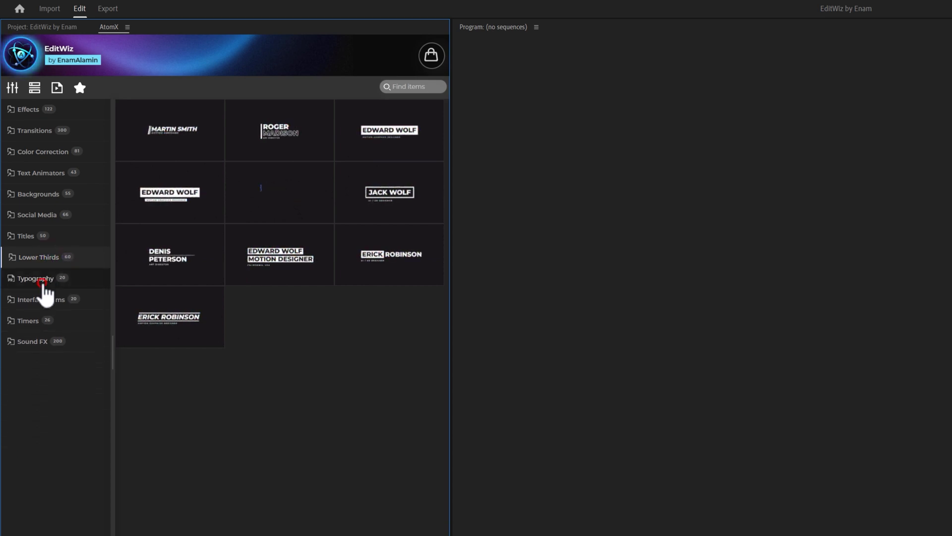
# Browse Typography, then the Buttons, Icons and Search Bars templates under Interface Items
pyautogui.click(44, 286)
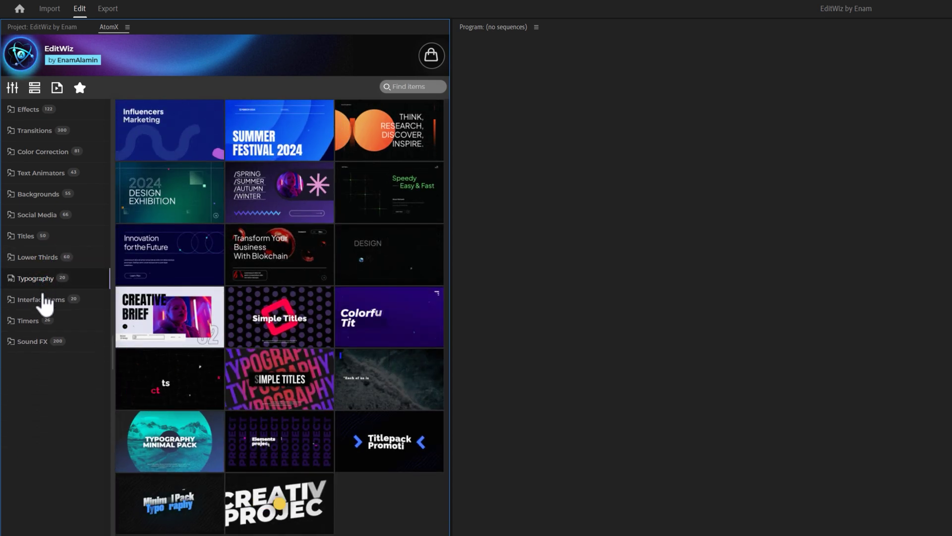
pyautogui.click(44, 299)
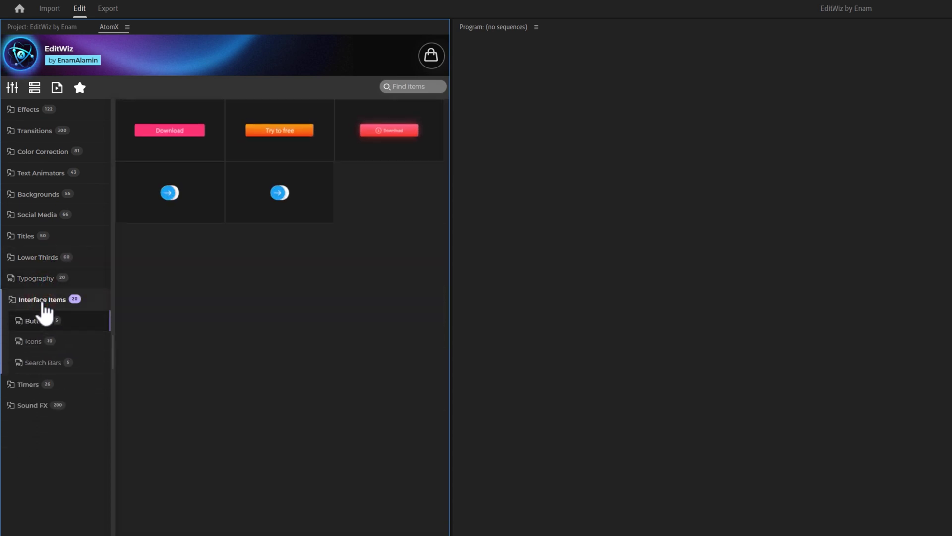
pyautogui.click(41, 341)
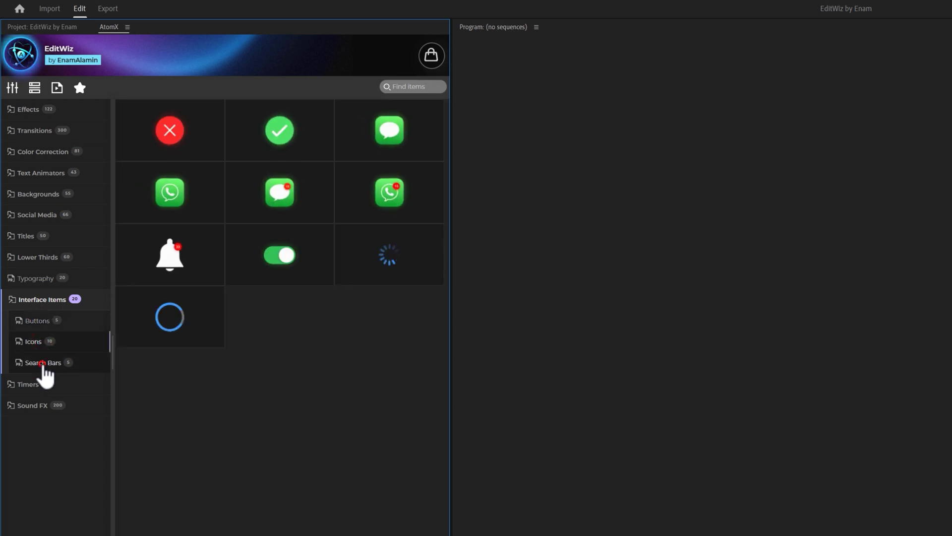
pyautogui.click(41, 362)
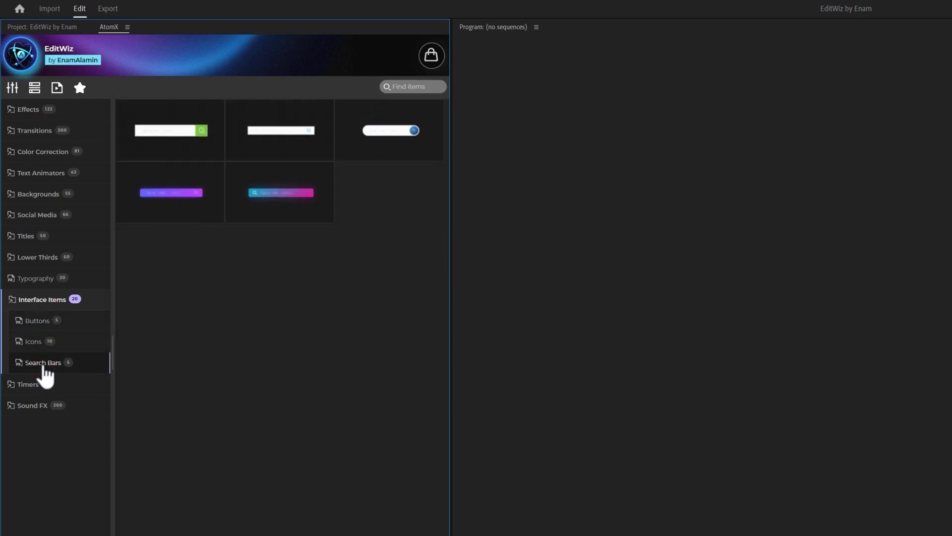
pyautogui.click(42, 300)
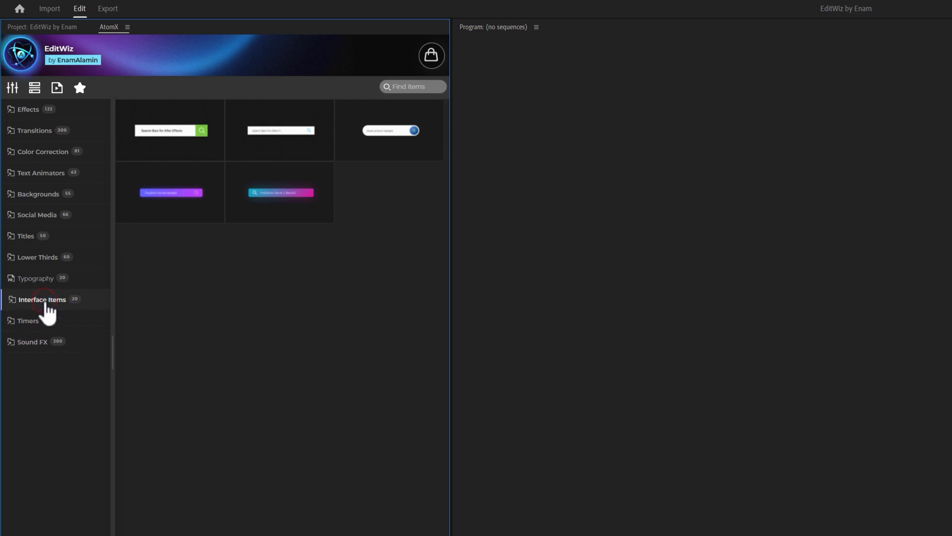
# Under Timers, view the Simple, Line and then the seven Circle countdown templates
pyautogui.click(42, 320)
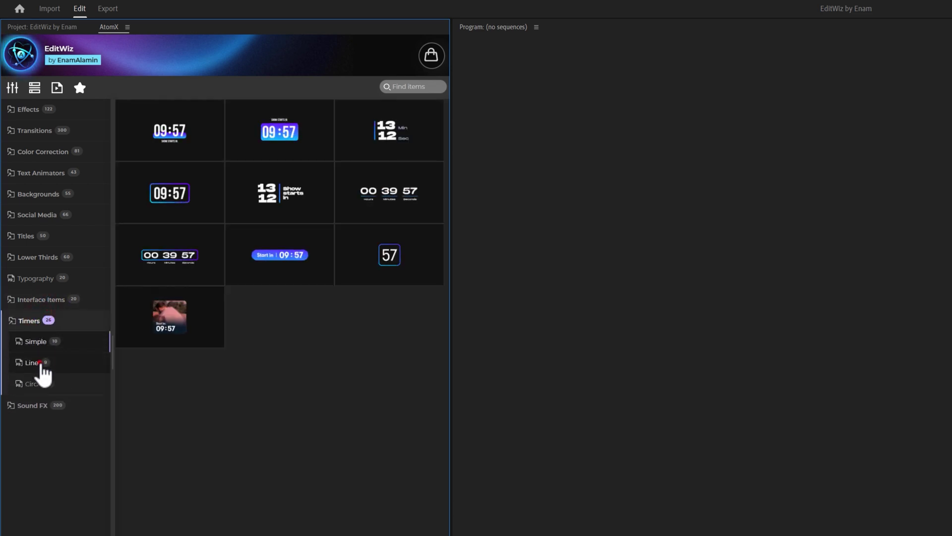
pyautogui.click(41, 364)
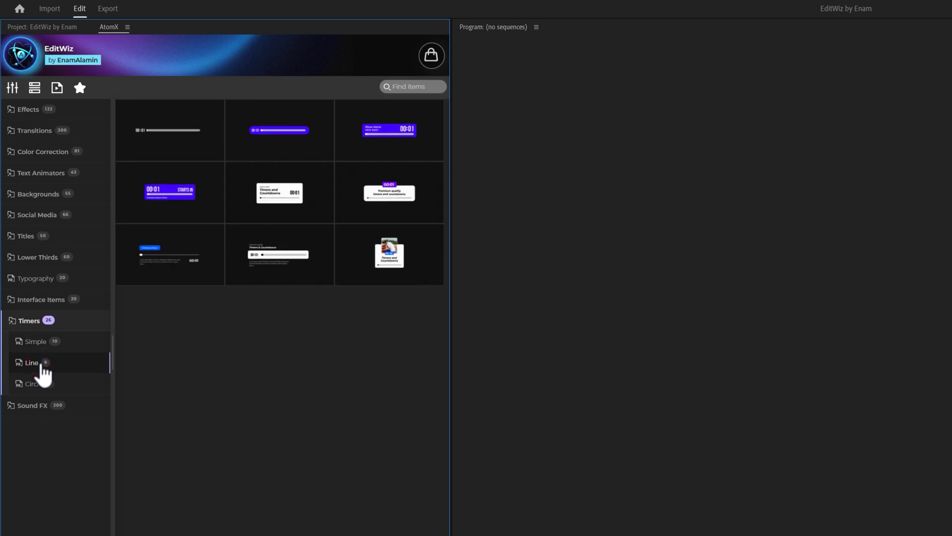
pyautogui.click(40, 385)
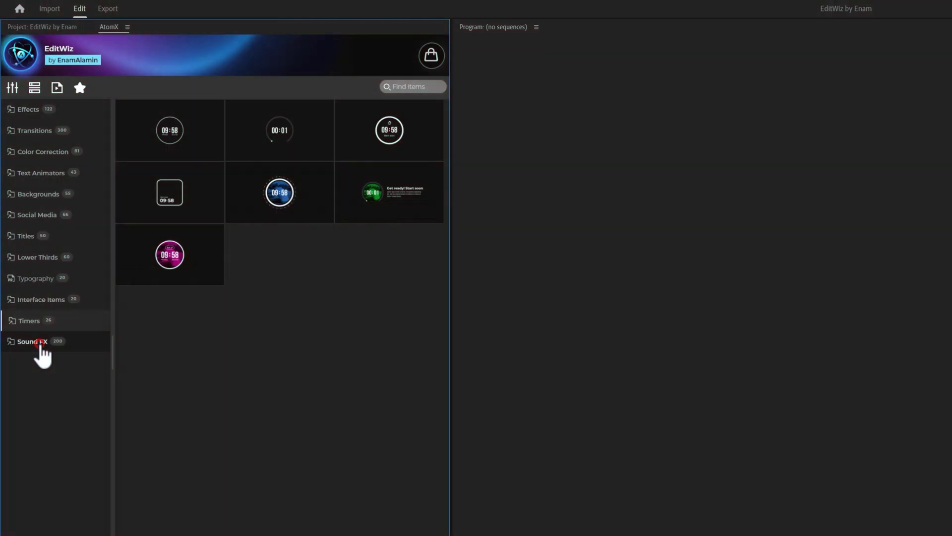
# In Sound FX, show artwork on the Whoosh tiles and preview two Whoosh sounds
pyautogui.click(39, 342)
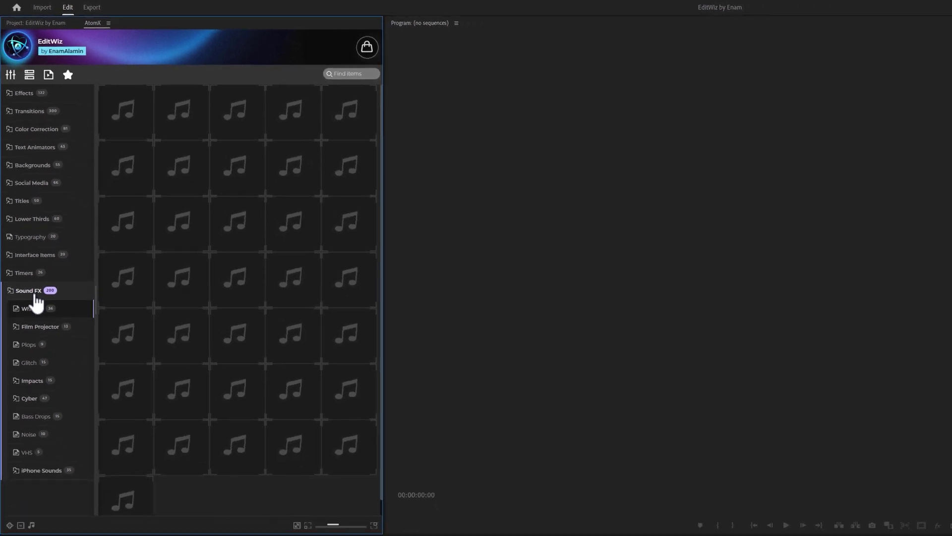
pyautogui.click(20, 525)
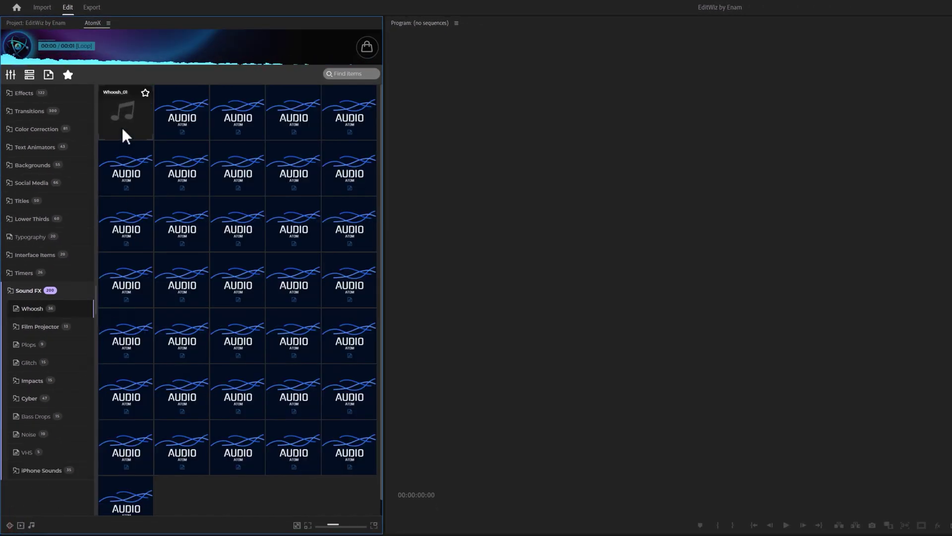
pyautogui.moveTo(182, 131)
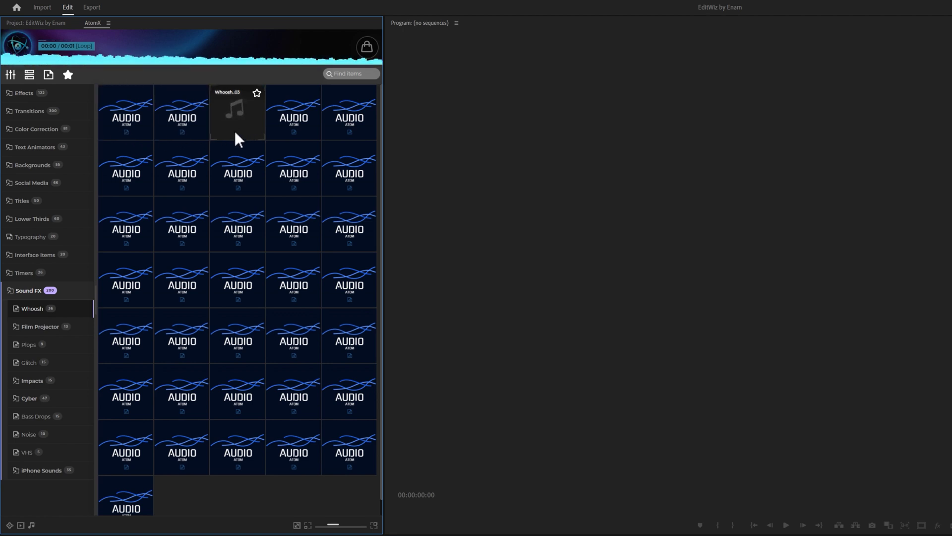
pyautogui.moveTo(287, 132)
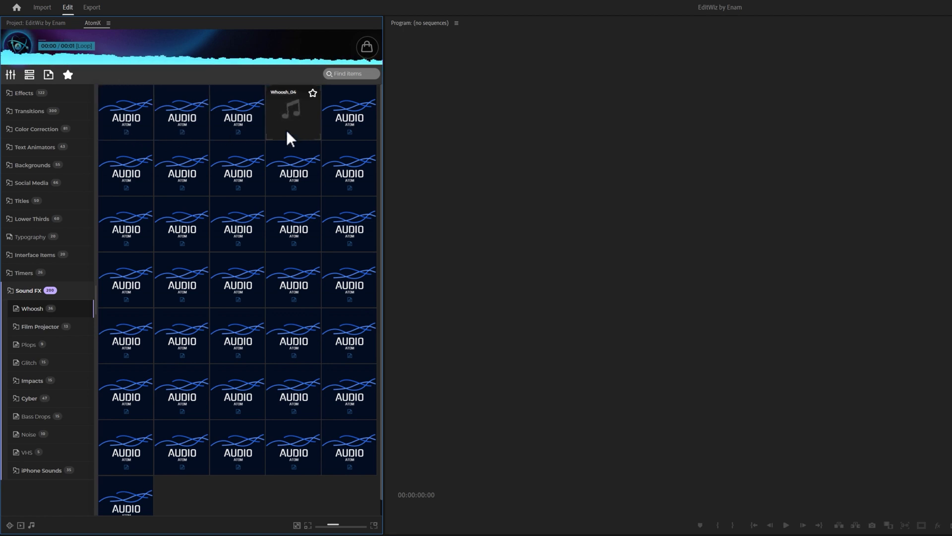
# Preview three Film Projector sound effects, then collapse that folder
pyautogui.click(32, 328)
pyautogui.moveTo(117, 130)
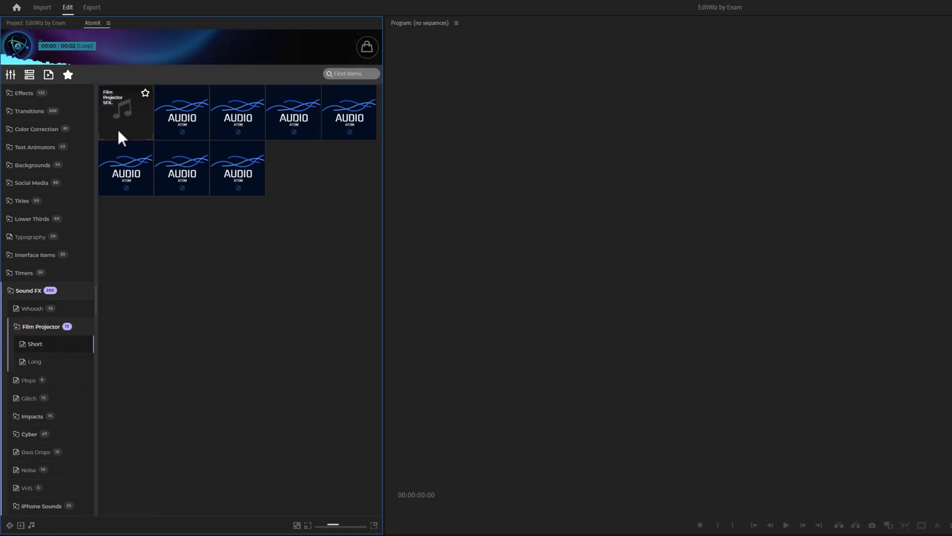
pyautogui.moveTo(192, 130)
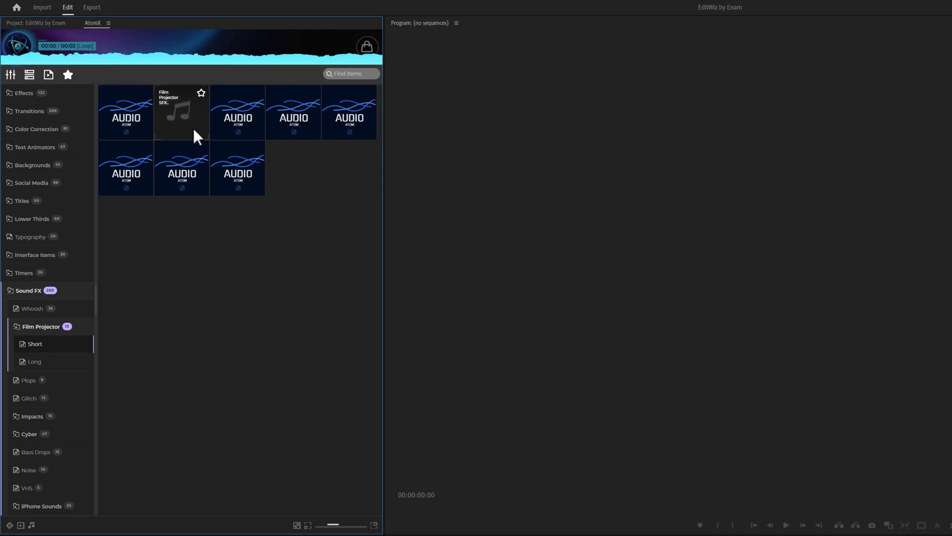
pyautogui.moveTo(239, 130)
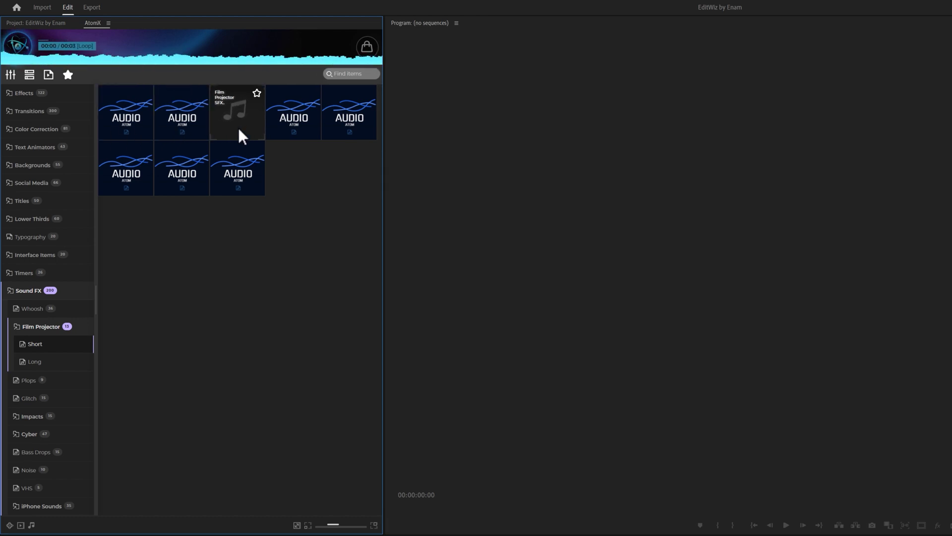
pyautogui.click(51, 327)
# Preview two of the Glitch sound effects
pyautogui.click(31, 368)
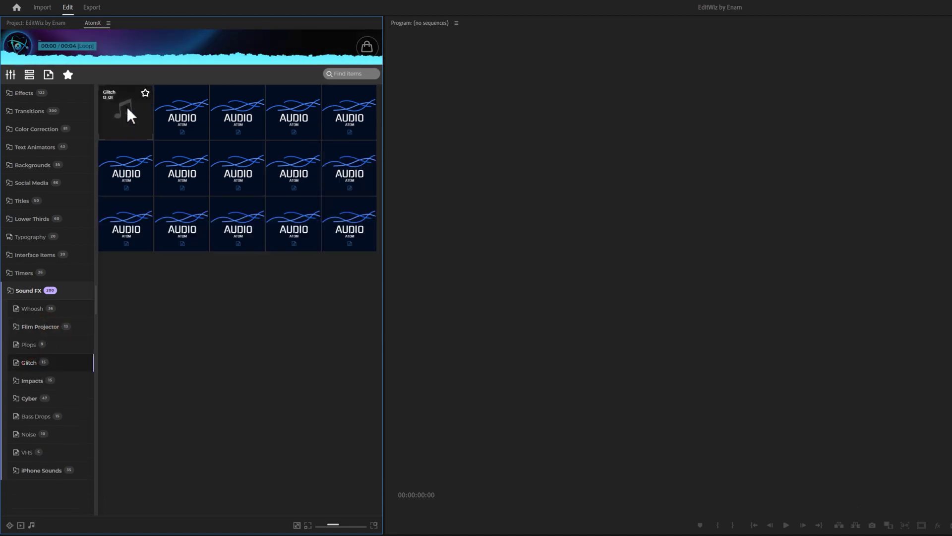
pyautogui.moveTo(189, 126)
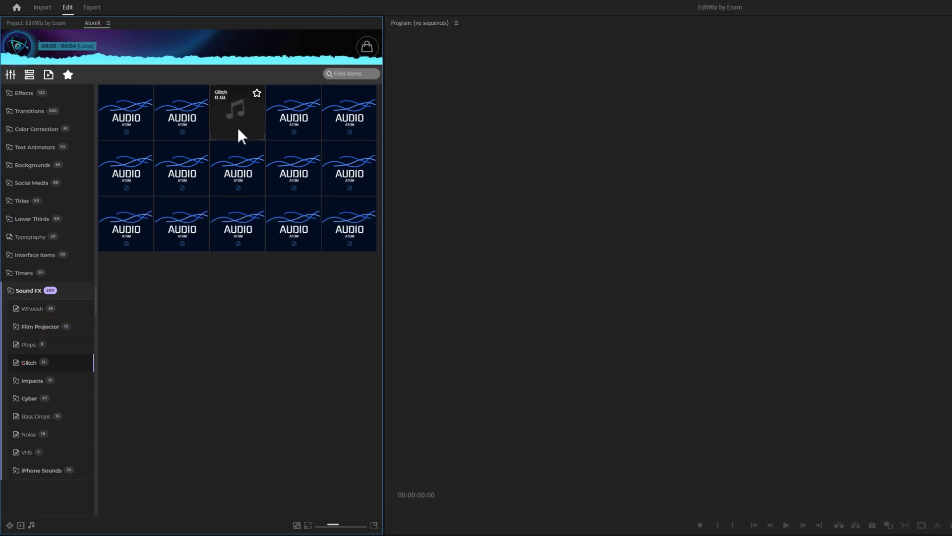
pyautogui.moveTo(277, 130)
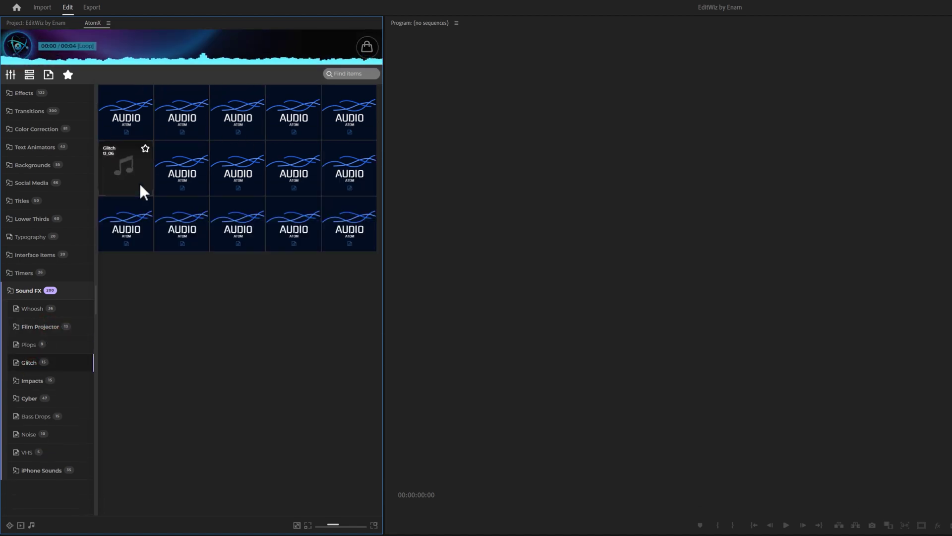
# Preview sounds from Impacts 01 and then Impacts 02
pyautogui.click(37, 381)
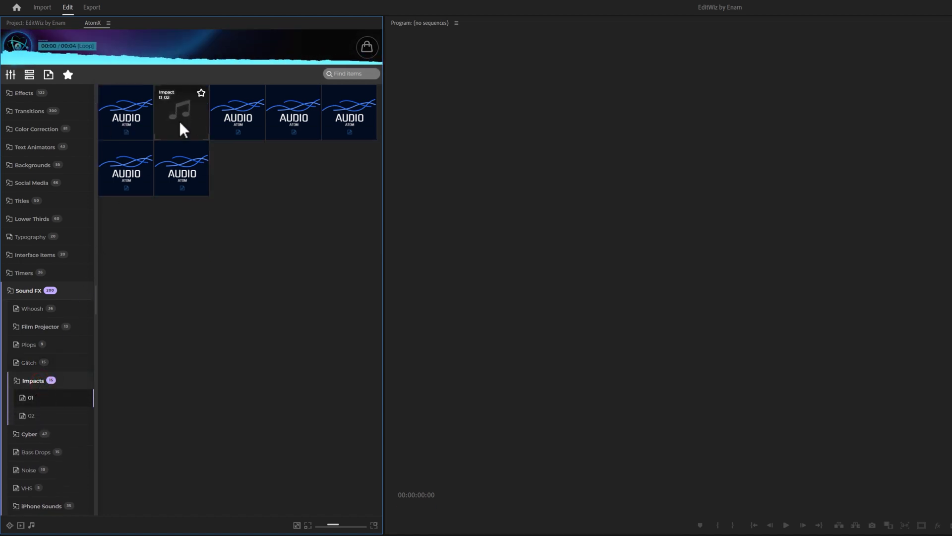
pyautogui.moveTo(221, 127)
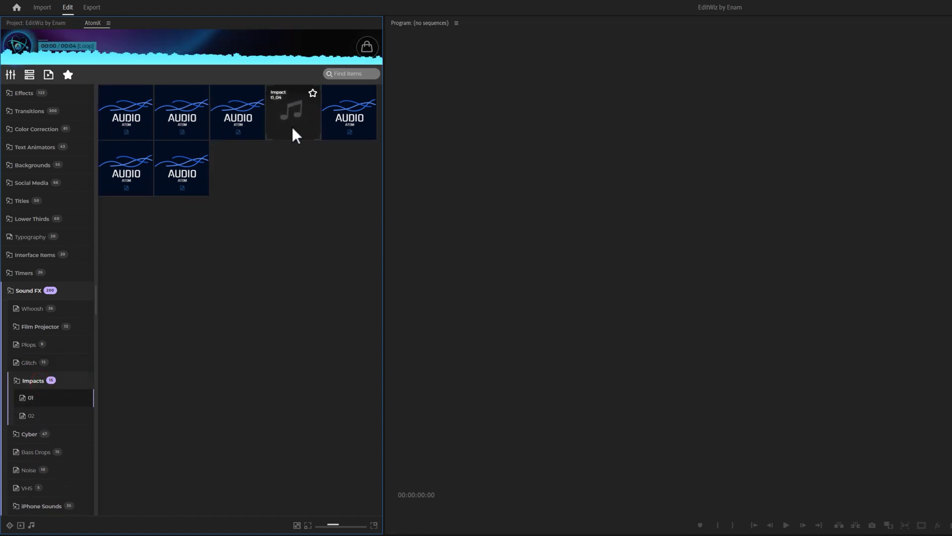
pyautogui.moveTo(129, 180)
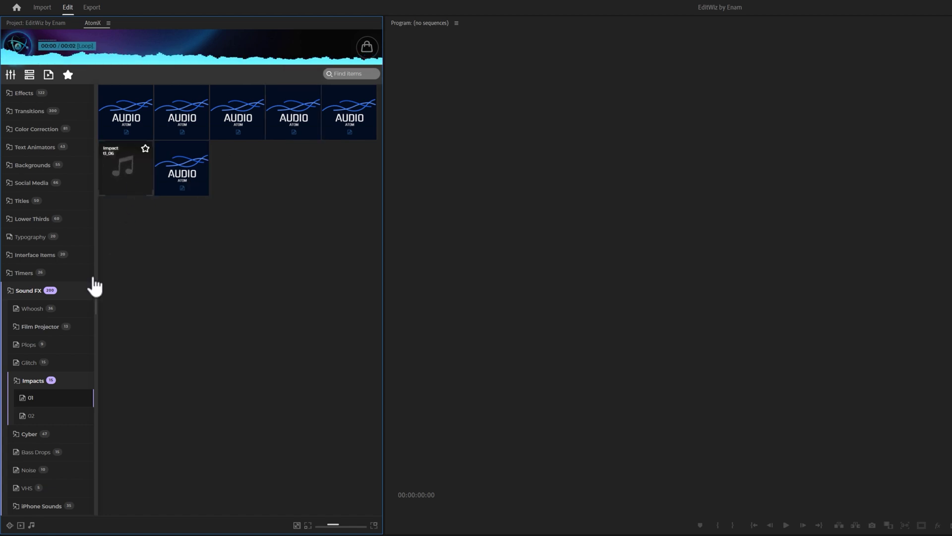
pyautogui.click(43, 417)
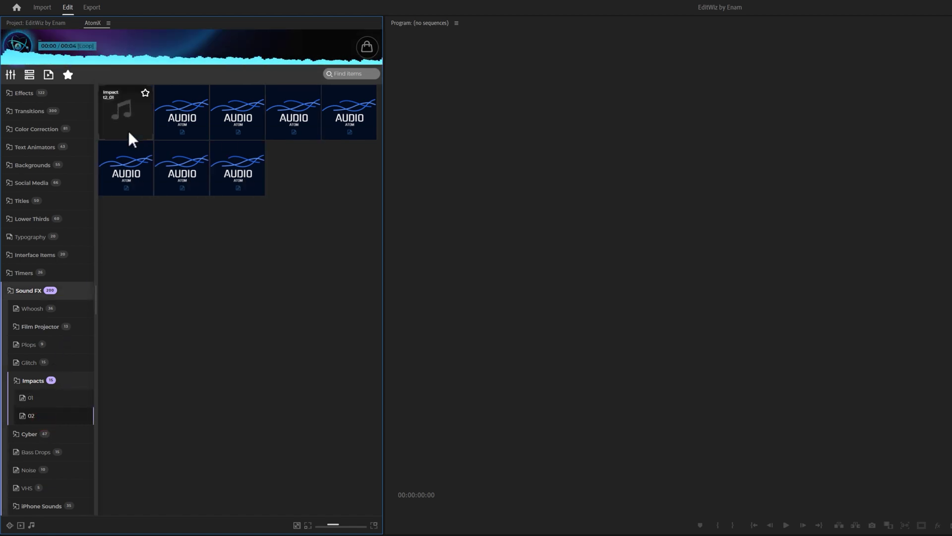
pyautogui.moveTo(181, 133)
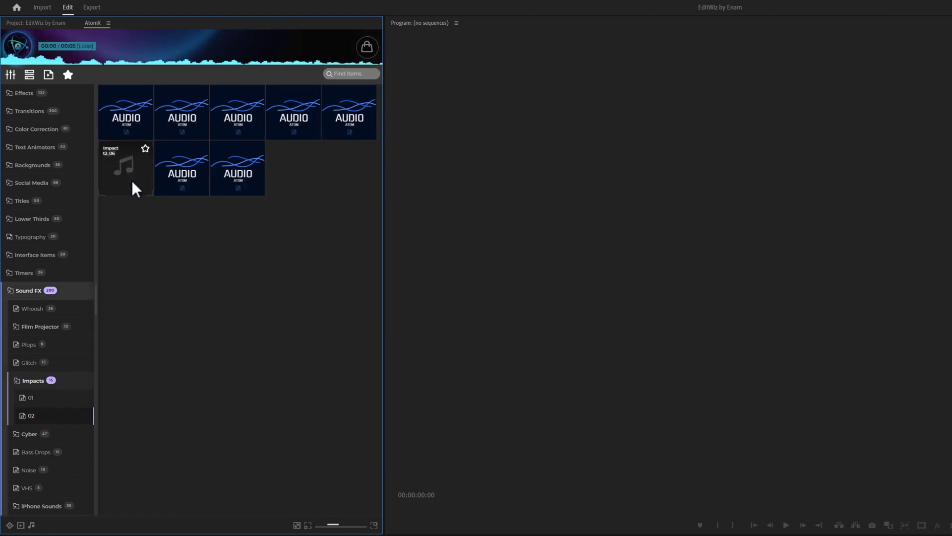
pyautogui.moveTo(175, 184)
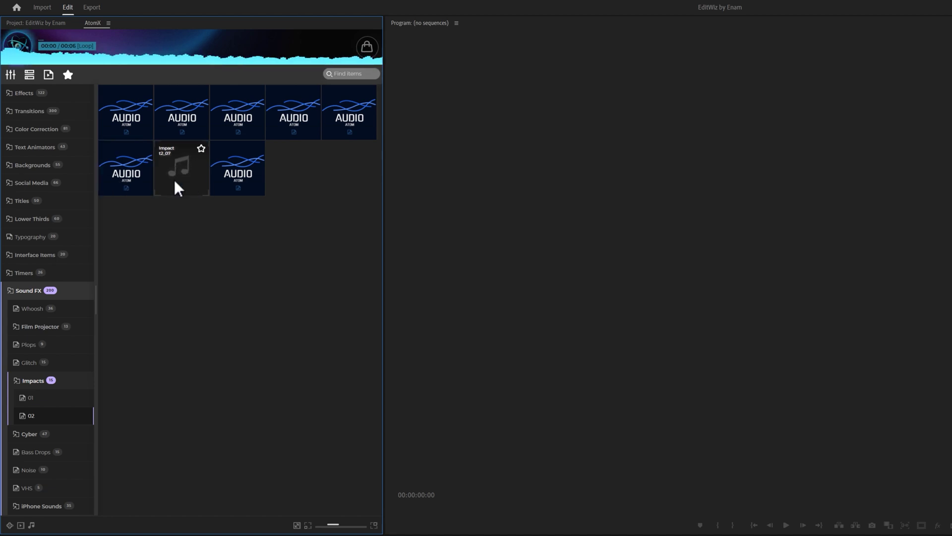
# Preview two Cyber sound effects, then collapse the Cyber folder
pyautogui.click(64, 382)
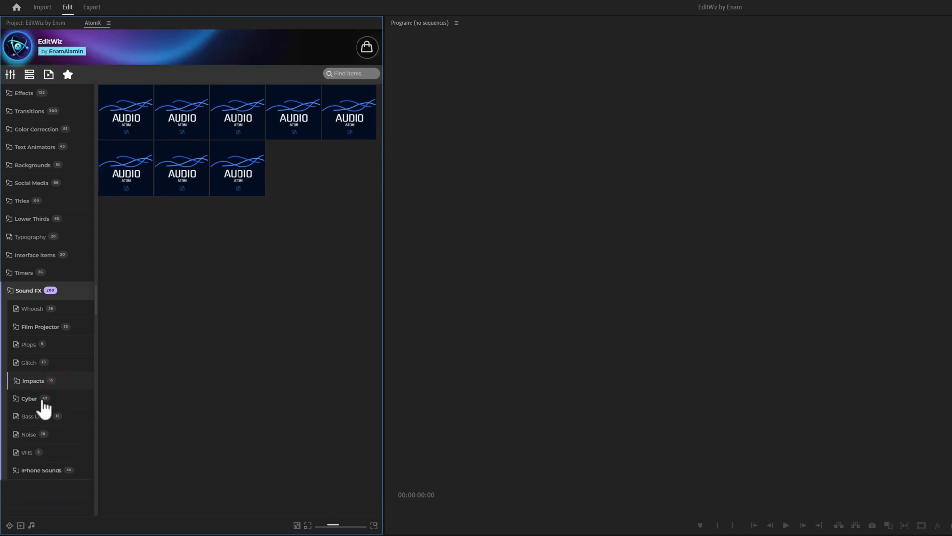
pyautogui.click(35, 400)
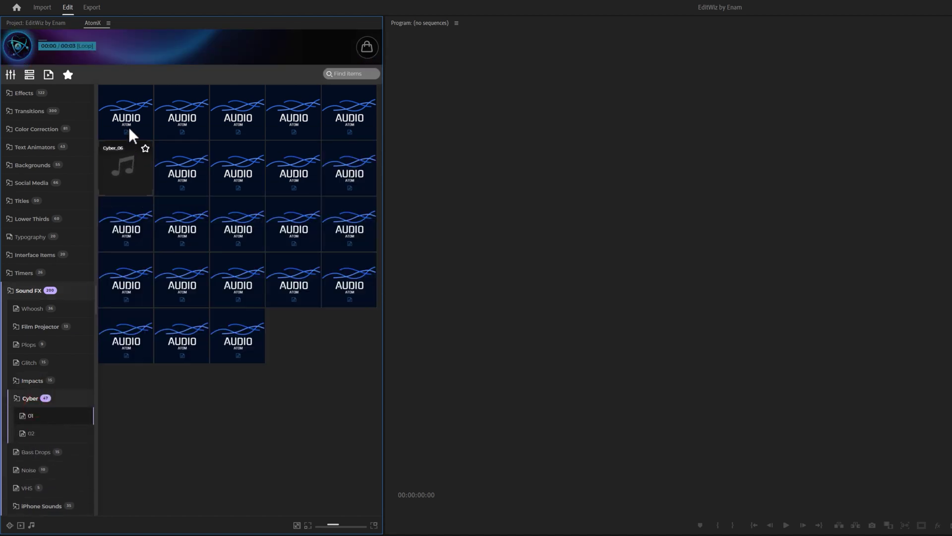
pyautogui.moveTo(195, 124)
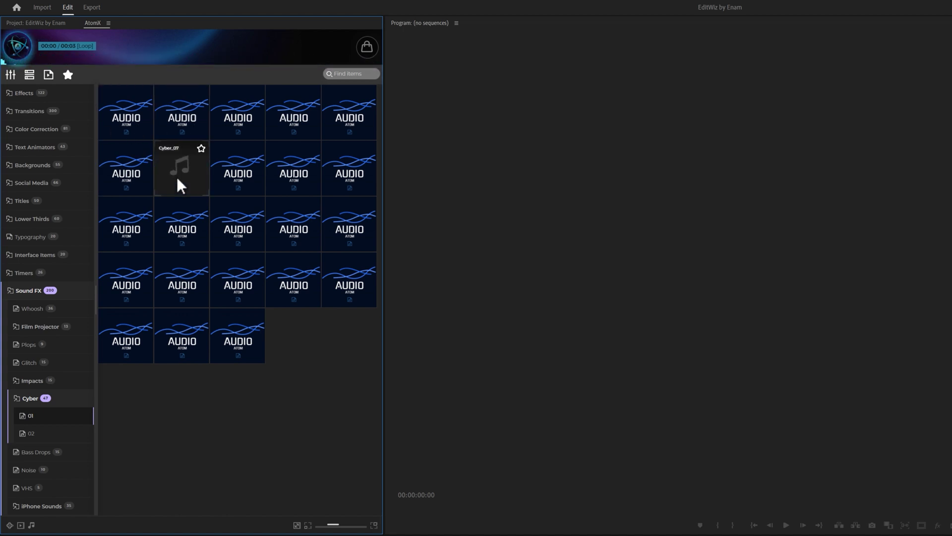
pyautogui.moveTo(125, 240)
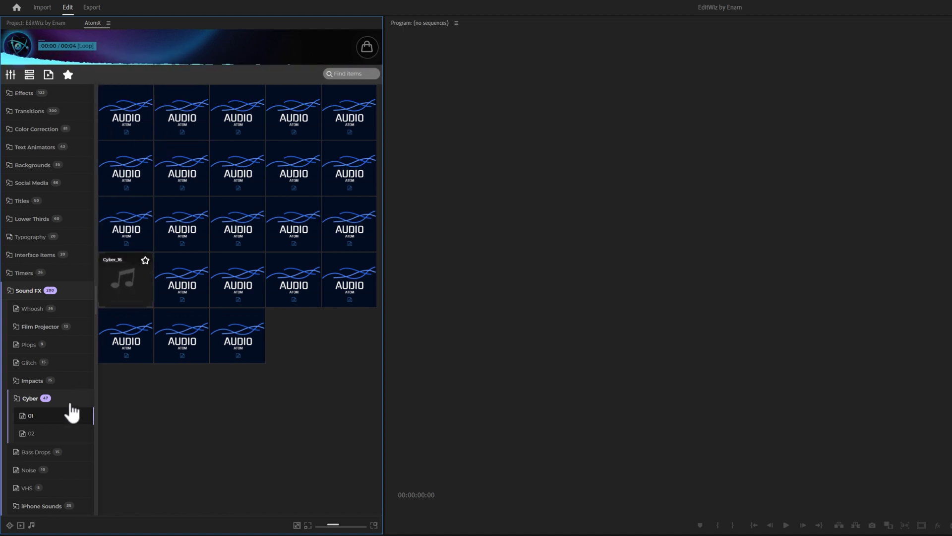
pyautogui.click(34, 400)
# Preview the Bass Drops sounds and a Noise sound effect
pyautogui.click(36, 416)
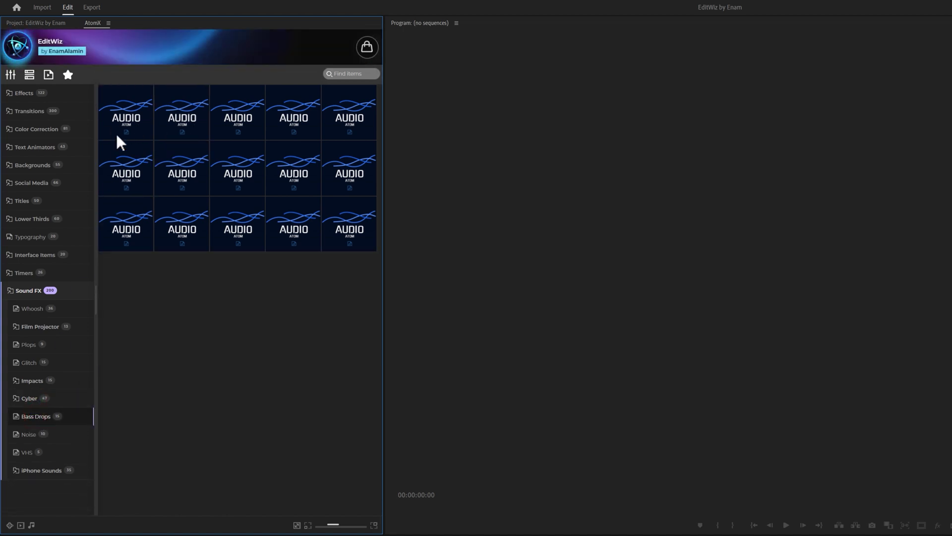
pyautogui.moveTo(124, 161)
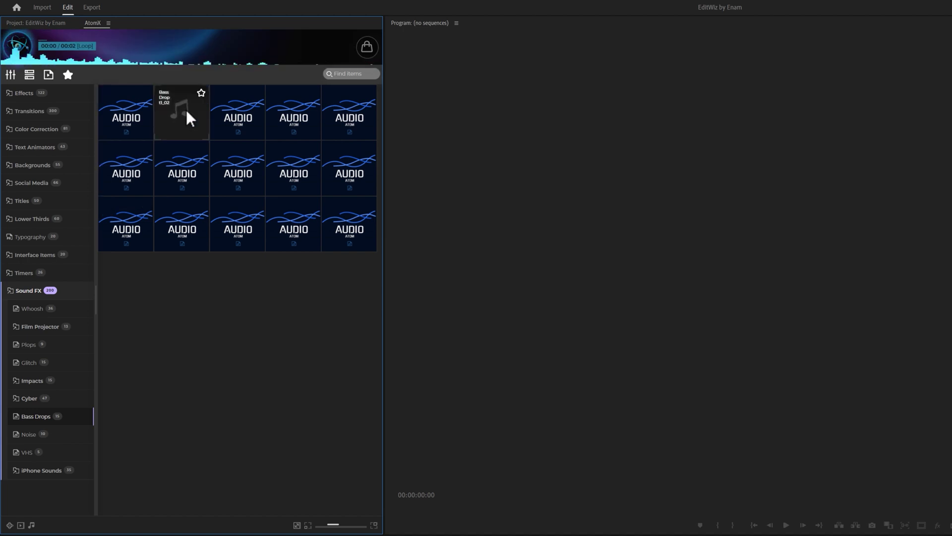
pyautogui.moveTo(259, 126)
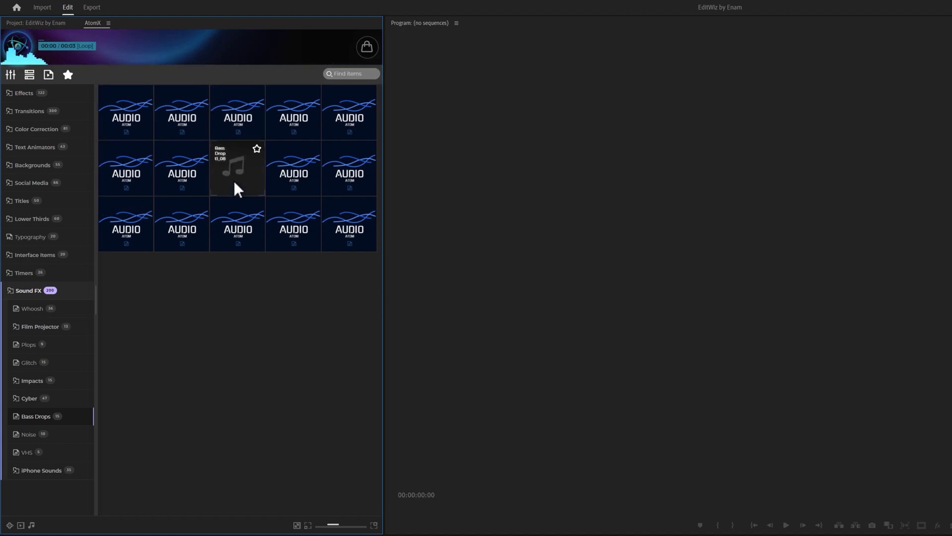
pyautogui.click(51, 436)
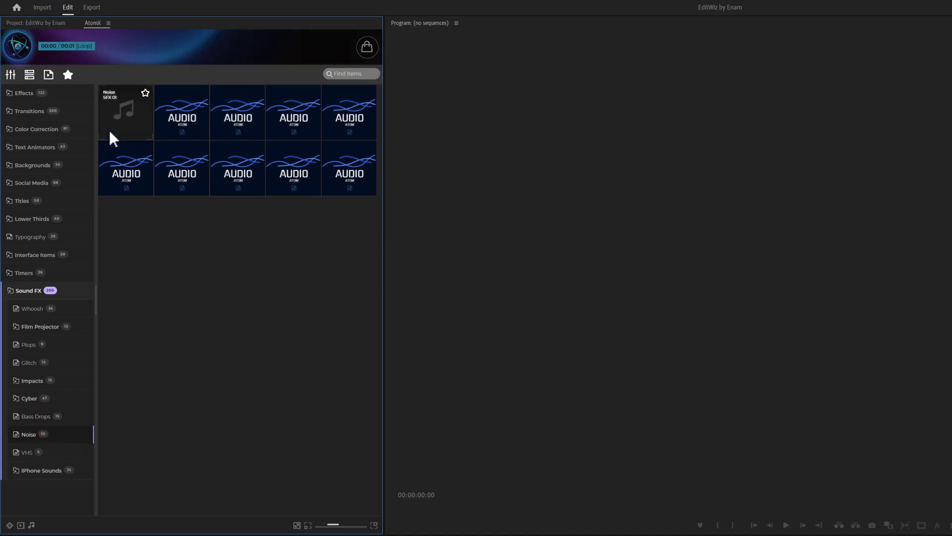
pyautogui.moveTo(127, 175)
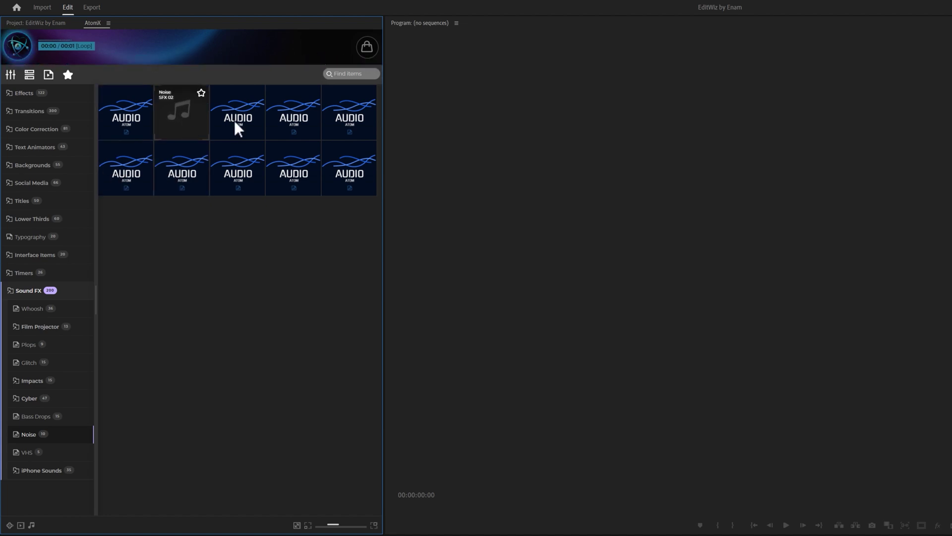
# Browse the VHS, iPhone Notifications, iMessage and iPhone Typing sound presets
pyautogui.click(57, 453)
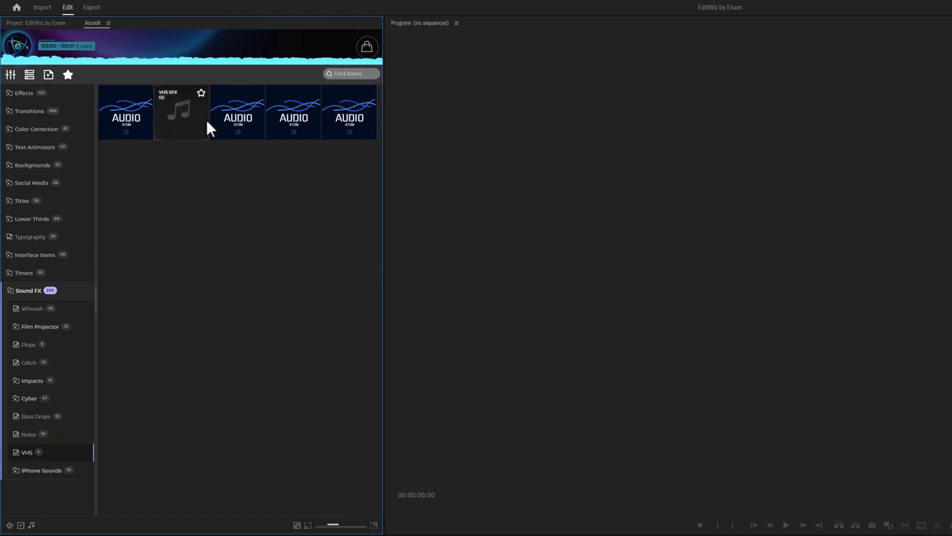
pyautogui.click(41, 471)
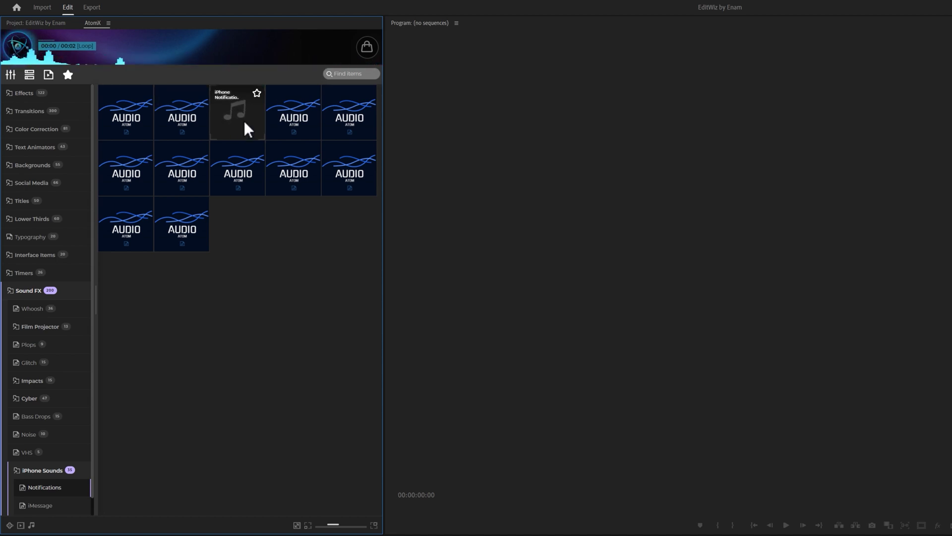
pyautogui.press('Down')
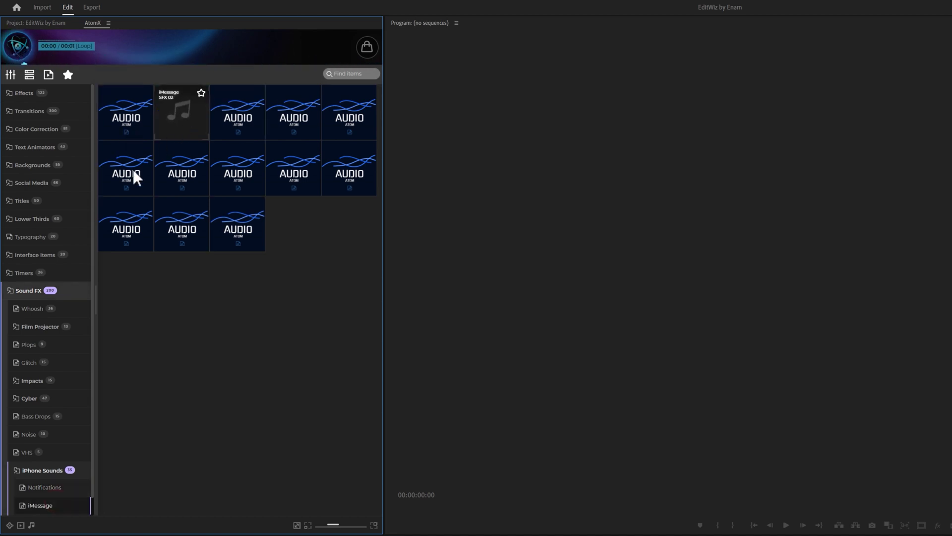
pyautogui.press('Down')
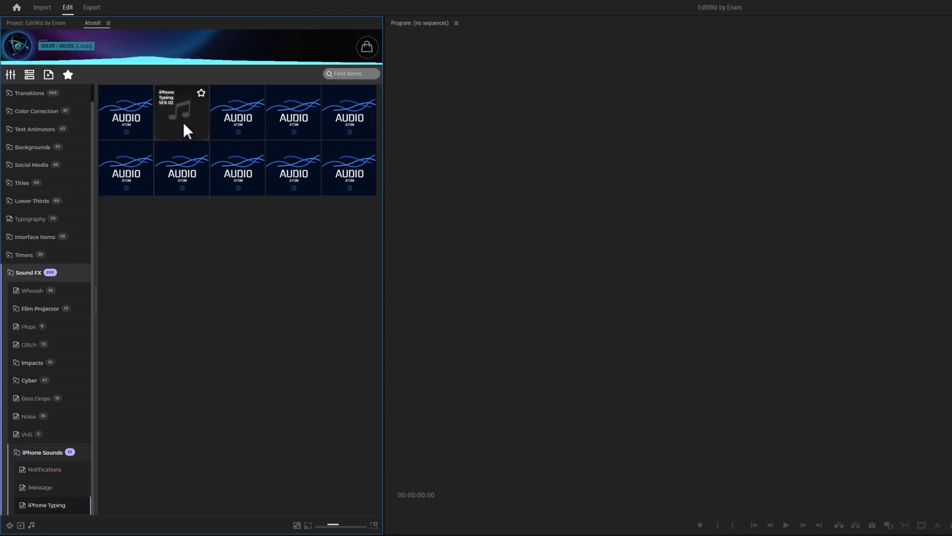